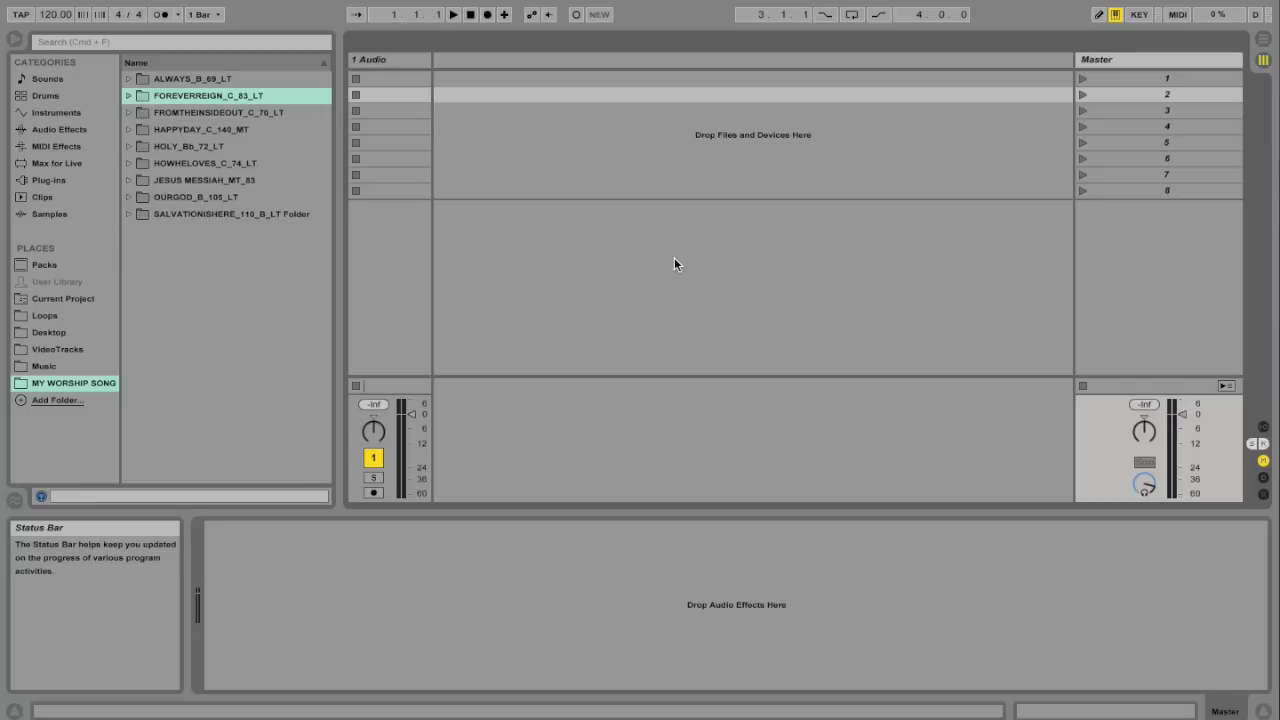
- Switch from the Session View to the Arrangement View and narrow the browser to widen the timeline
left_click(1262, 48)
left_click(1261, 62)
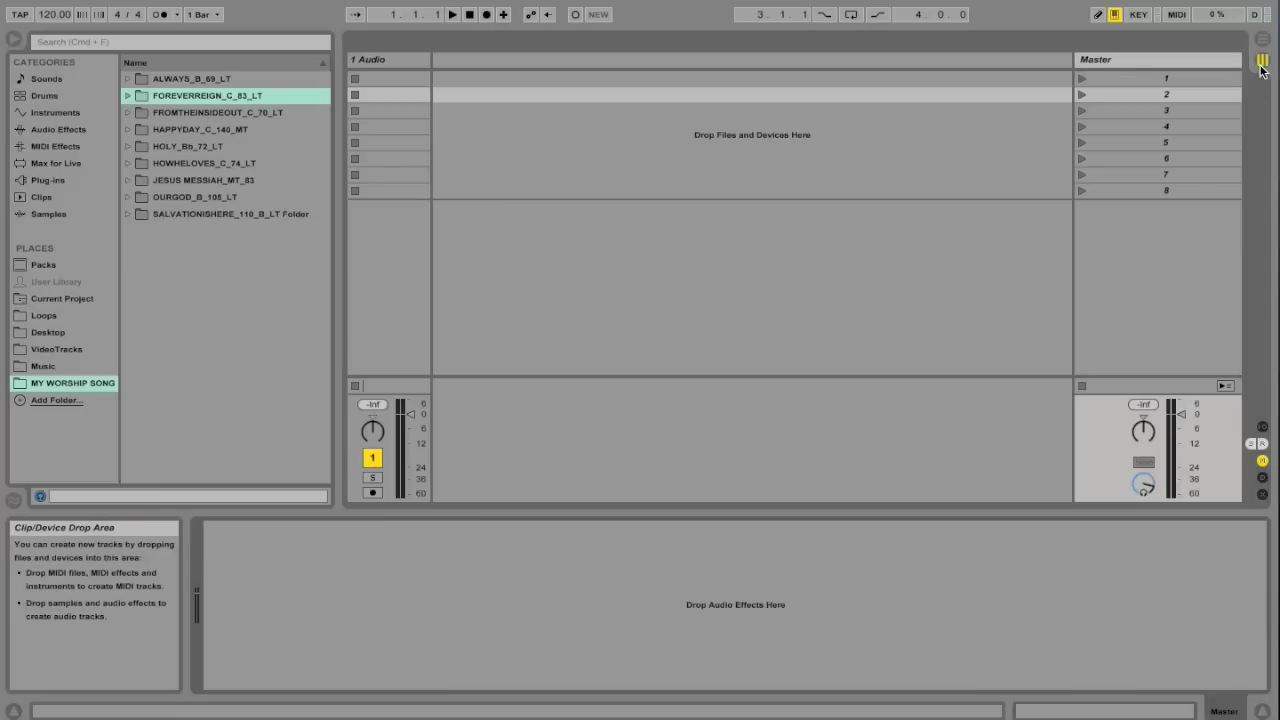
key("Tab")
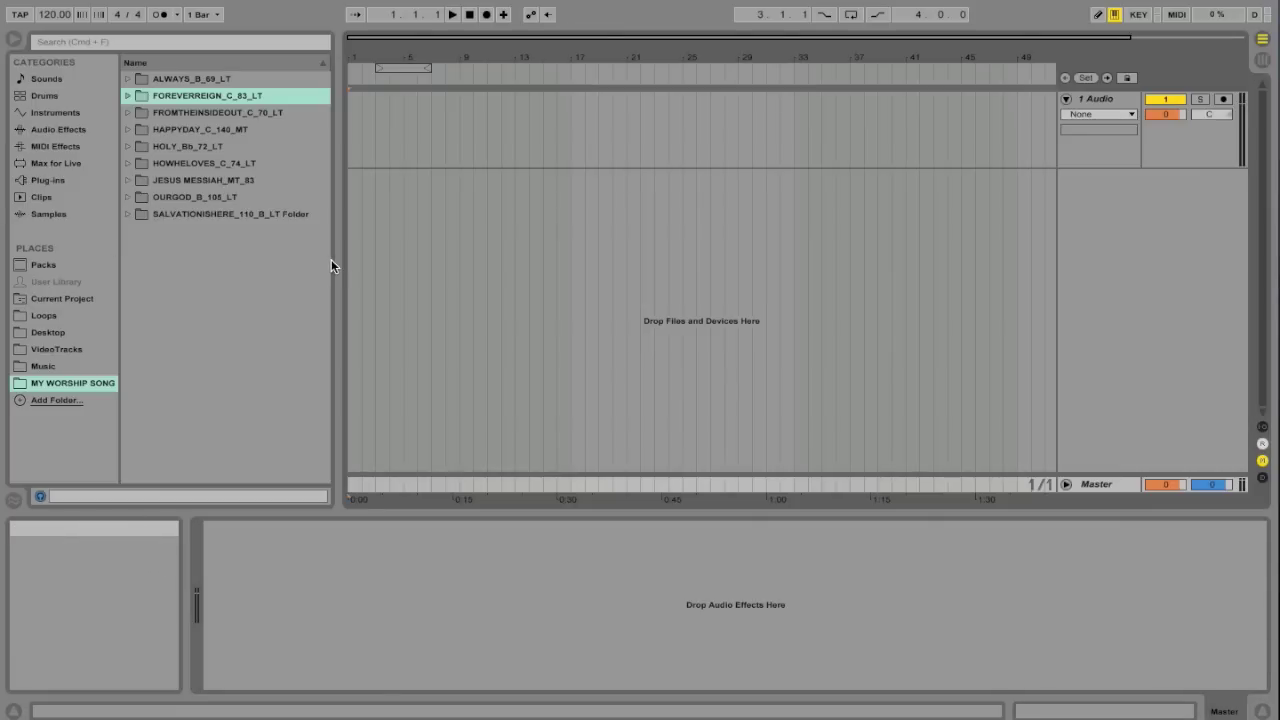
left_click_drag(336, 261, 281, 262)
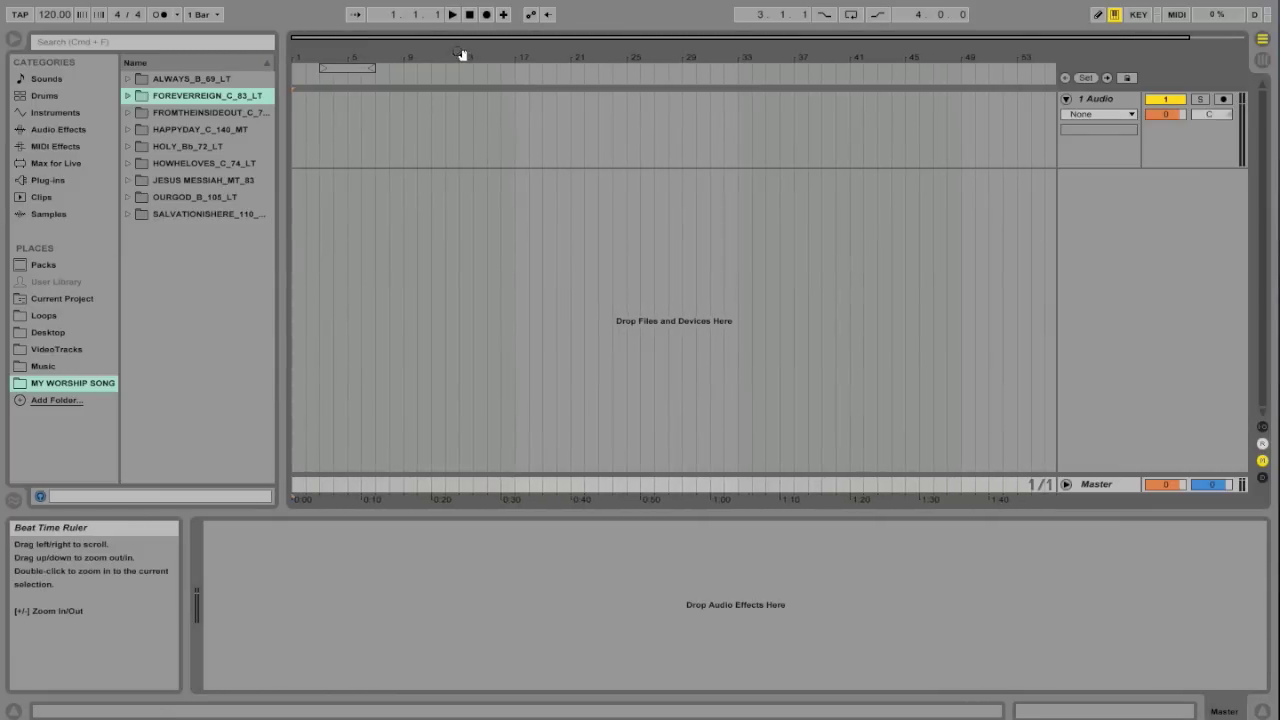
left_click_drag(463, 51, 463, 45)
left_click(1082, 99)
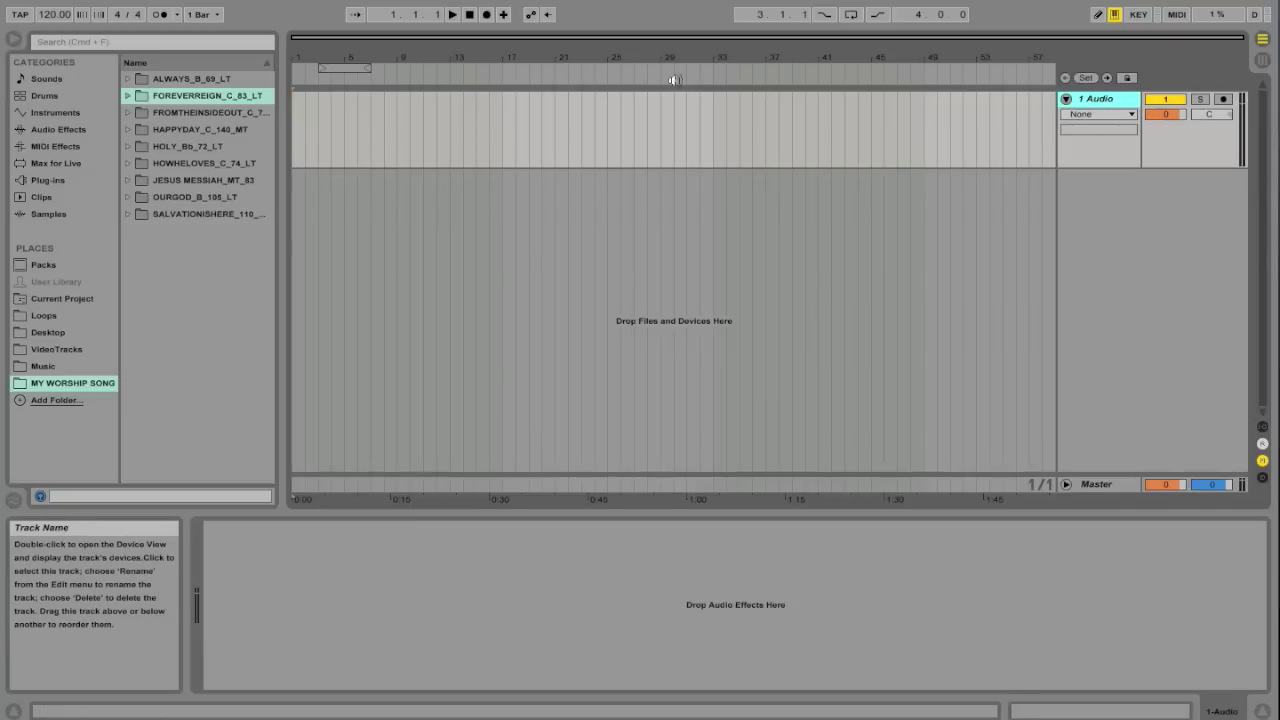
left_click_drag(295, 107, 950, 120)
left_click(950, 120)
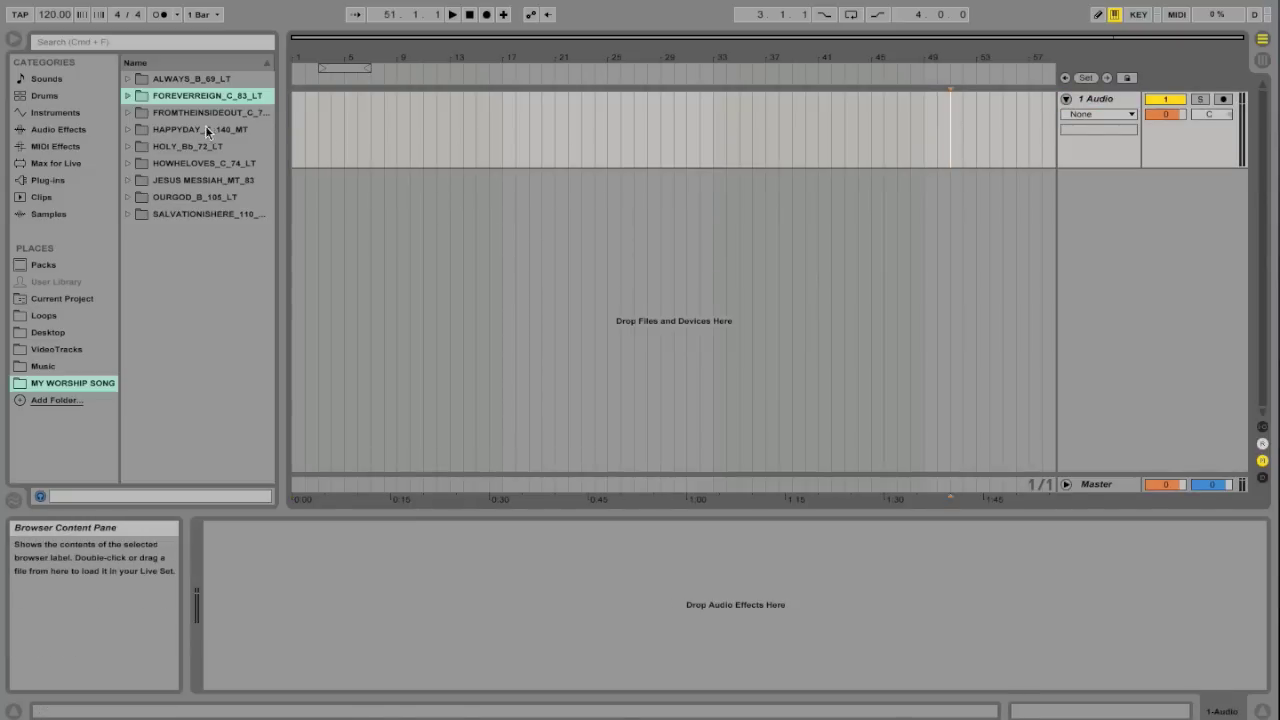
- Expand the FOREVERREIGN_C_83_LT folder and place FOREVERREIGN_C_83_STEREO.wav at the start of the first audio track
left_click(129, 96)
left_click_drag(290, 203, 360, 203)
mouse_move(233, 147)
left_mouse_down()
mouse_move(337, 151)
mouse_move(397, 131)
mouse_move(372, 118)
left_mouse_up()
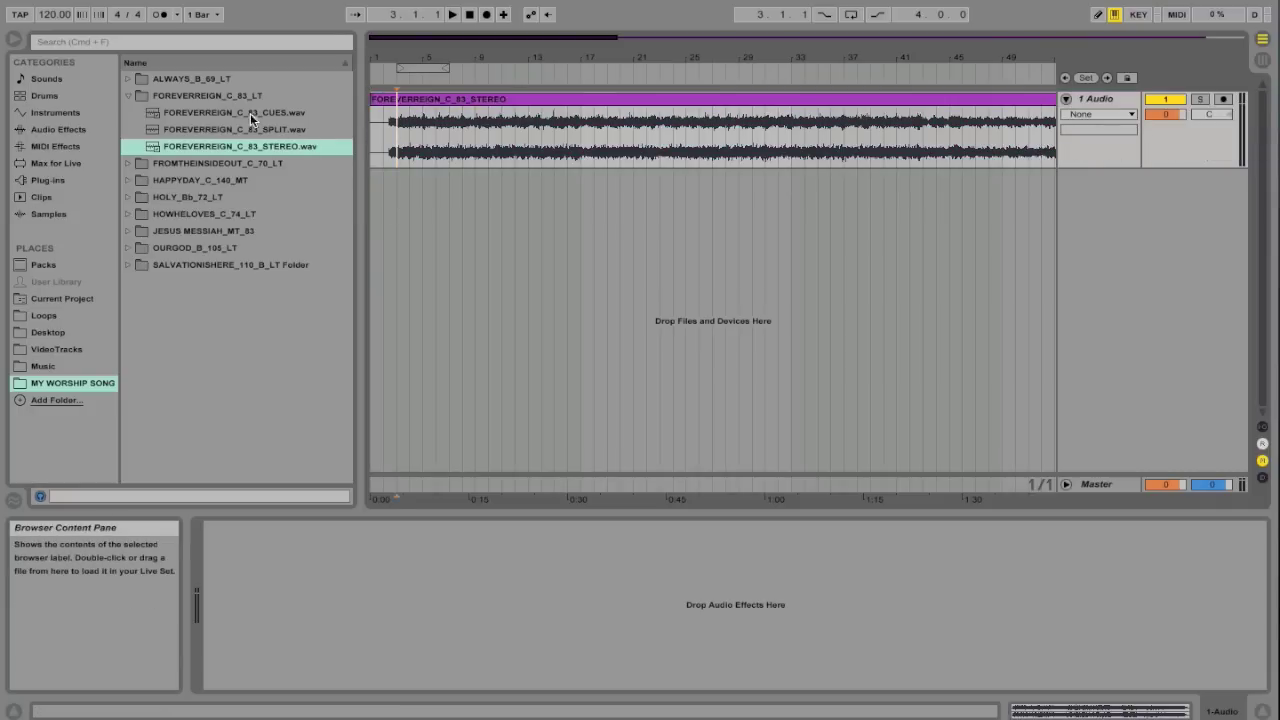
- Add FOREVERREIGN_C_83_CUES.wav on a new audio track below, starting at bar 1, and narrow the browser
left_click_drag(250, 113, 373, 176)
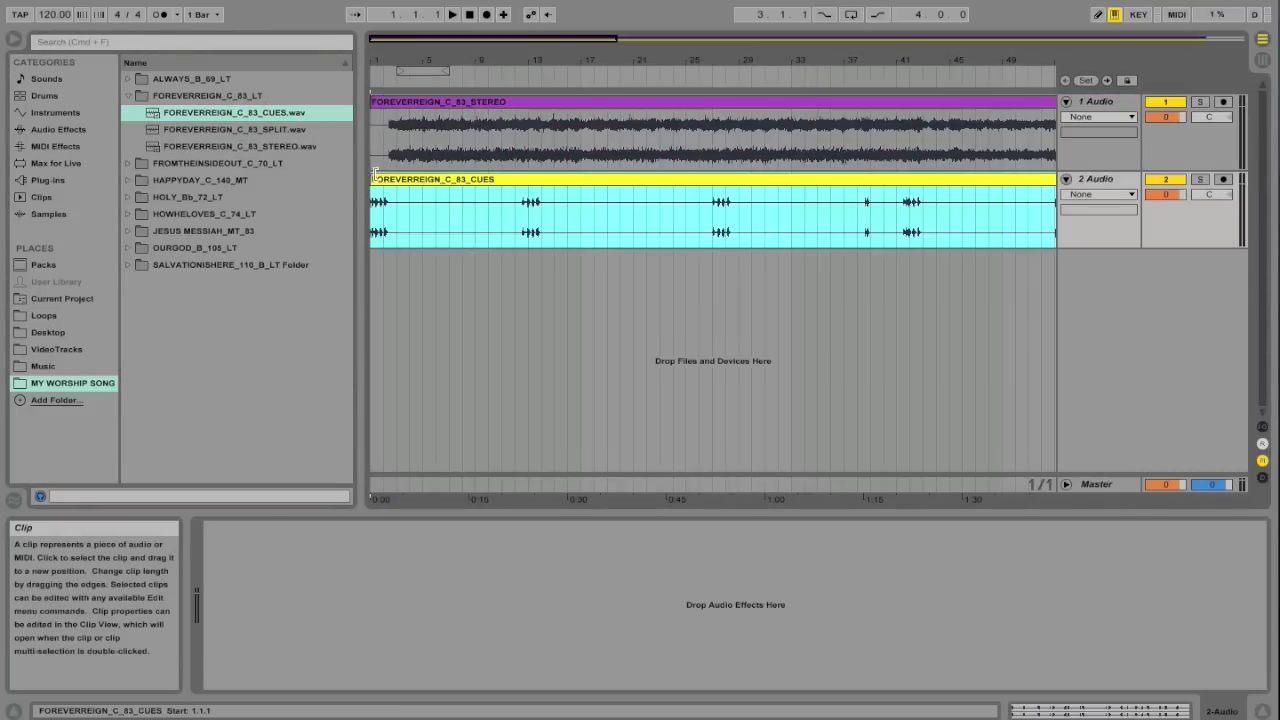
left_click(1066, 181)
left_click(1066, 181)
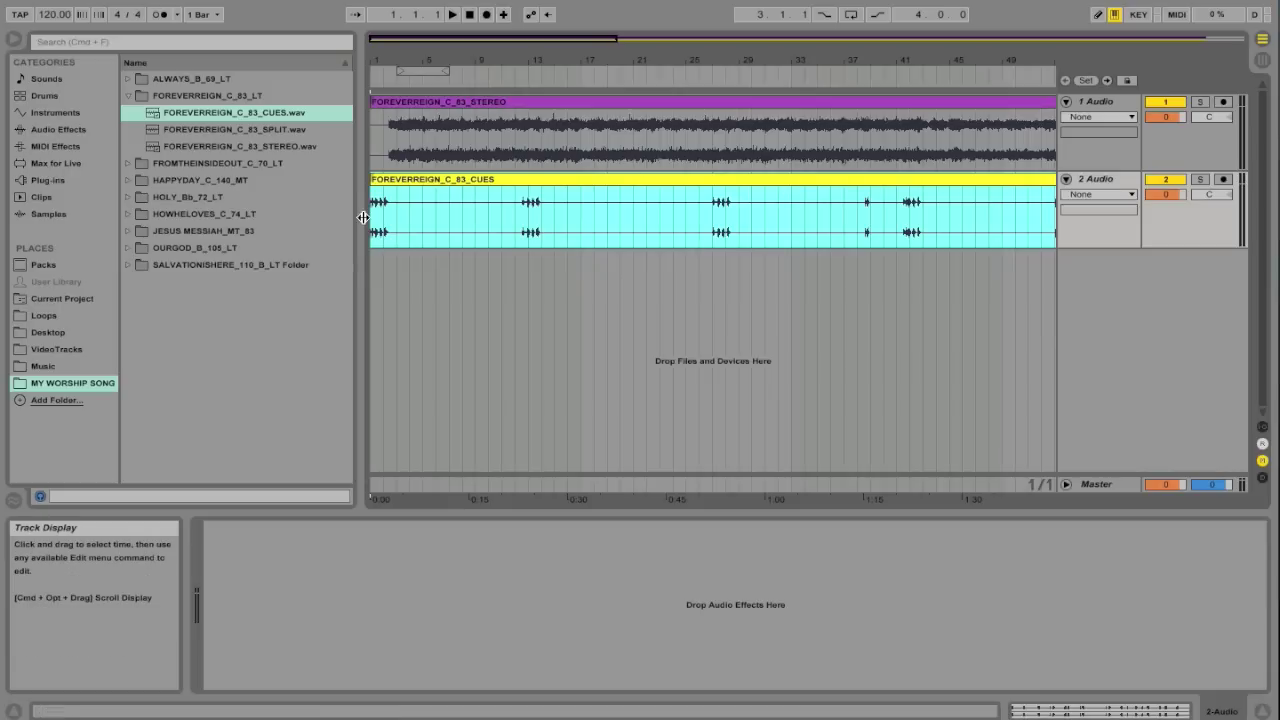
left_click_drag(343, 220, 263, 200)
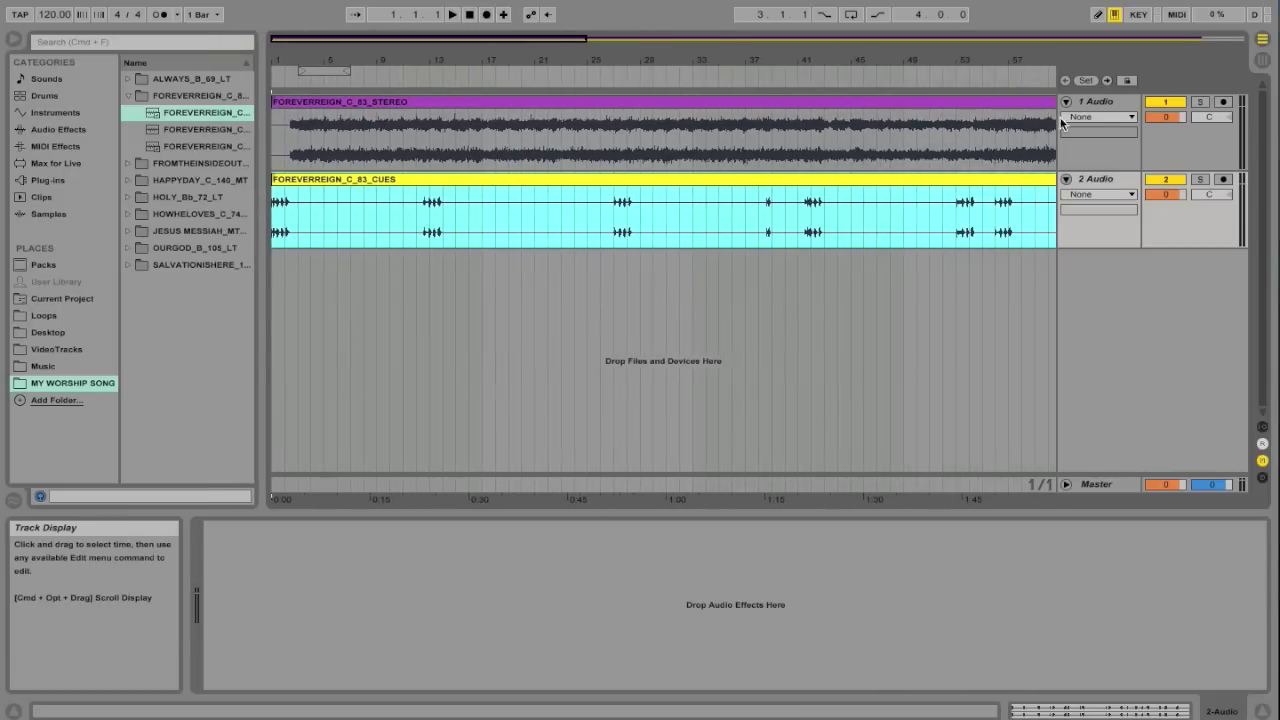
- Rename the stereo clip's track LOOP and the cue clip's track CUES
left_click(1097, 108)
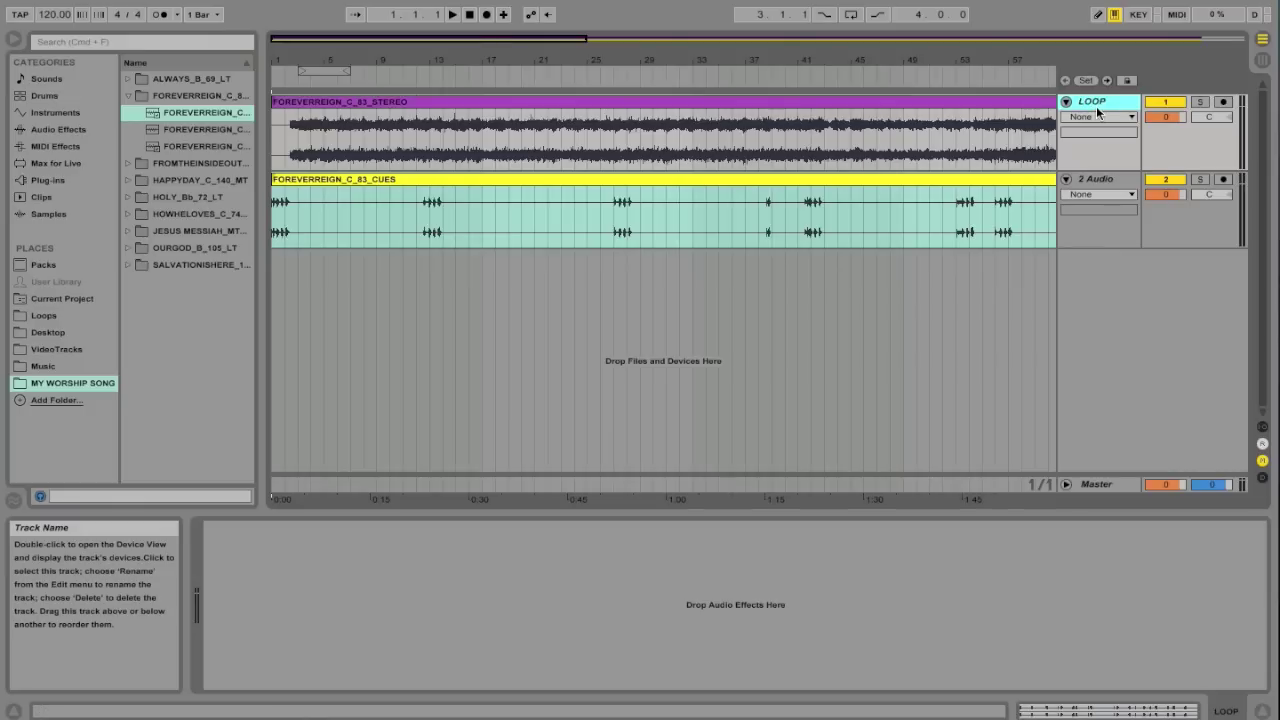
left_click(1095, 187)
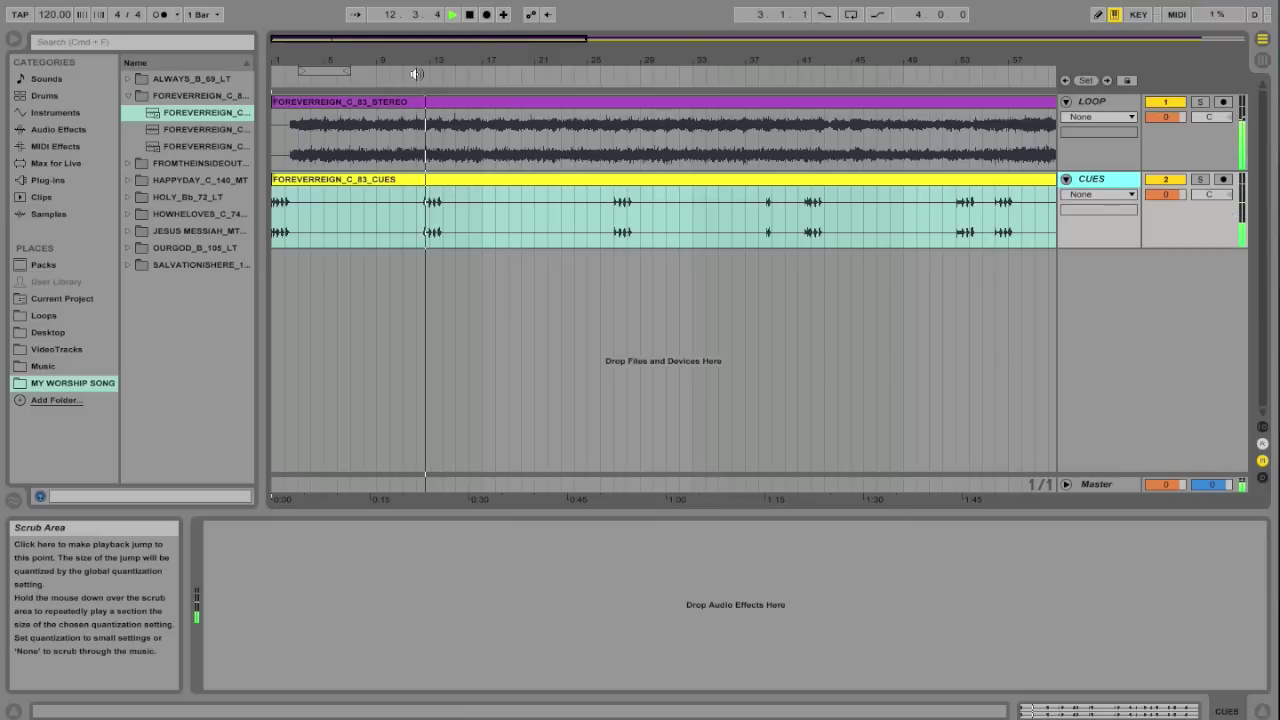
- Turn on the metronome, stop playback and set the project tempo to 83 BPM
left_click(161, 16)
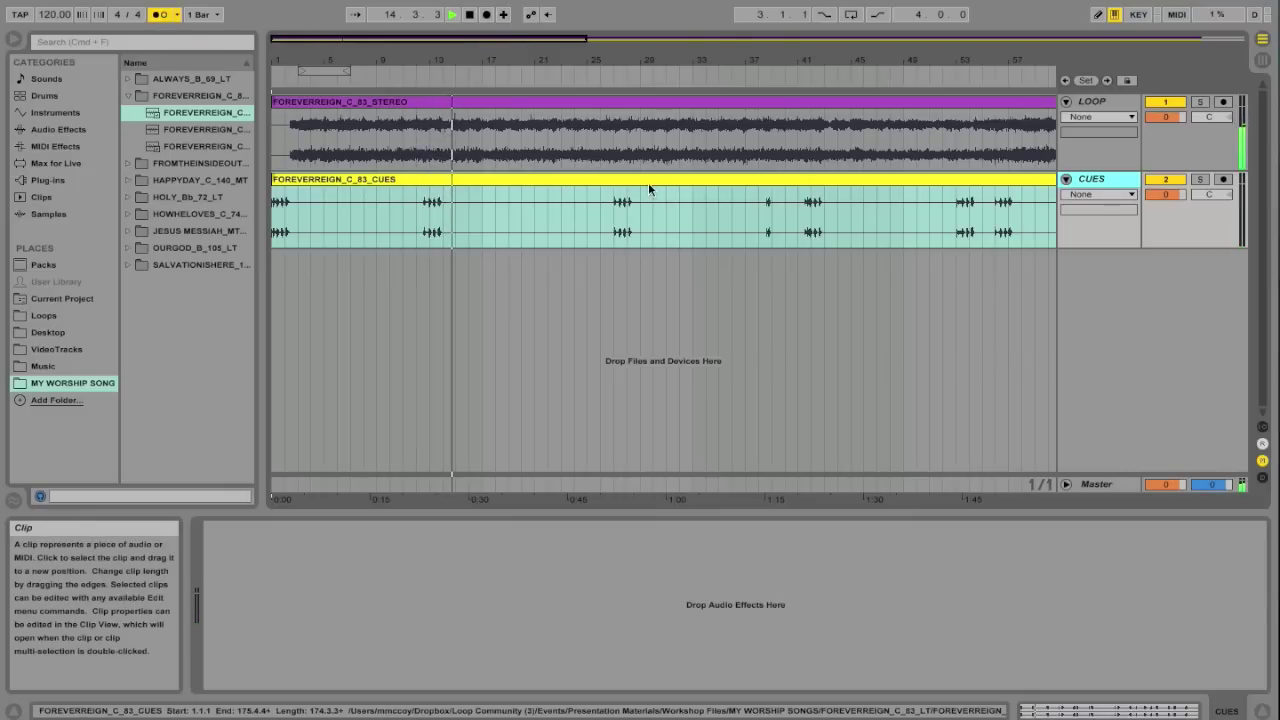
key("space")
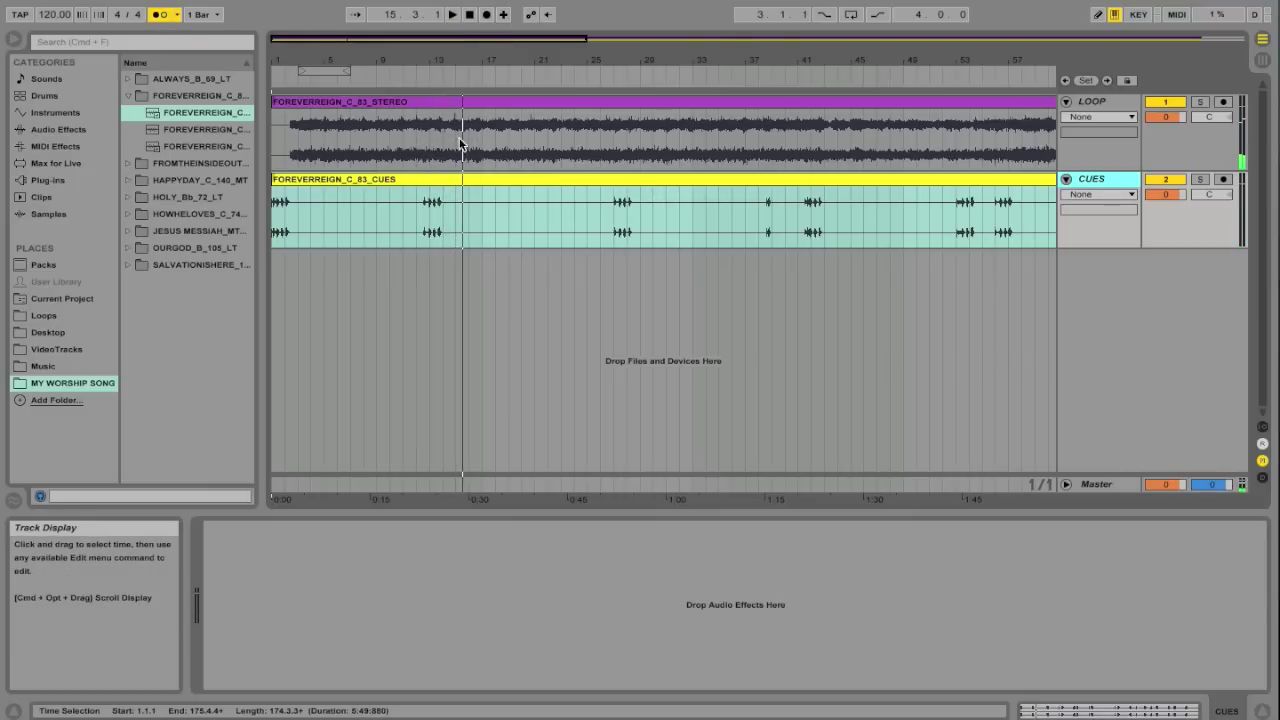
left_click(45, 17)
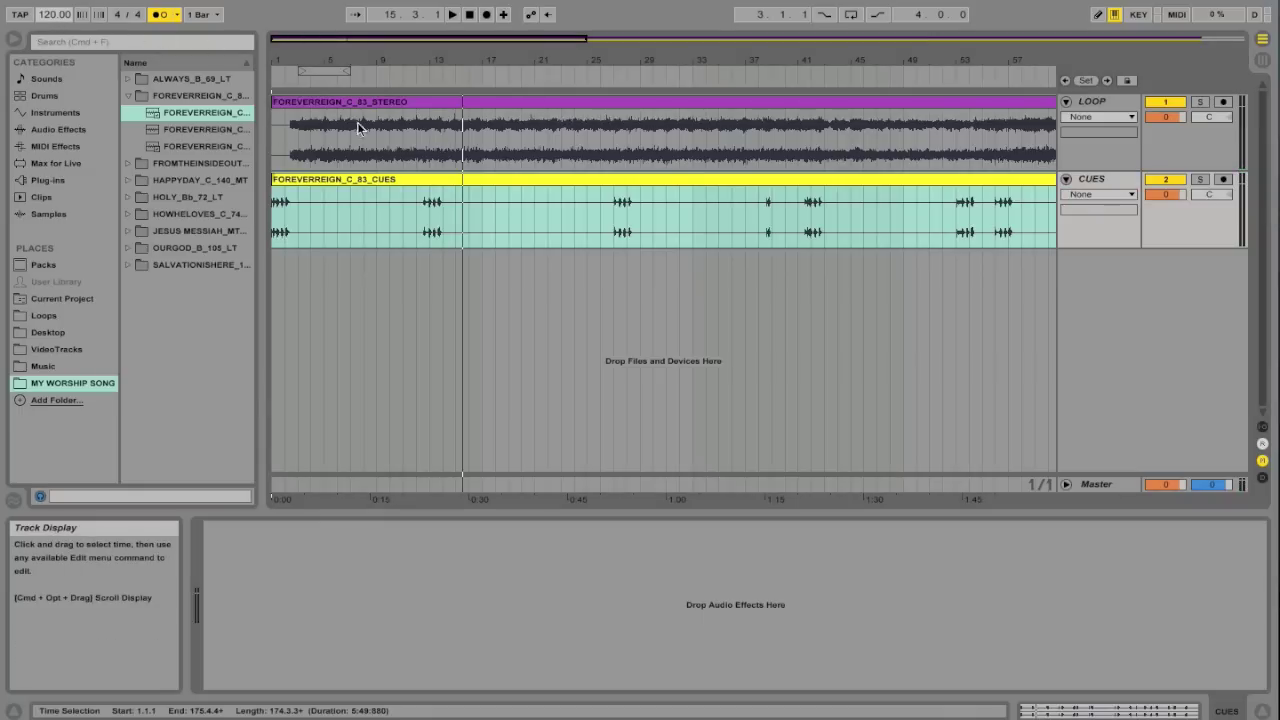
left_click_drag(264, 159, 322, 159)
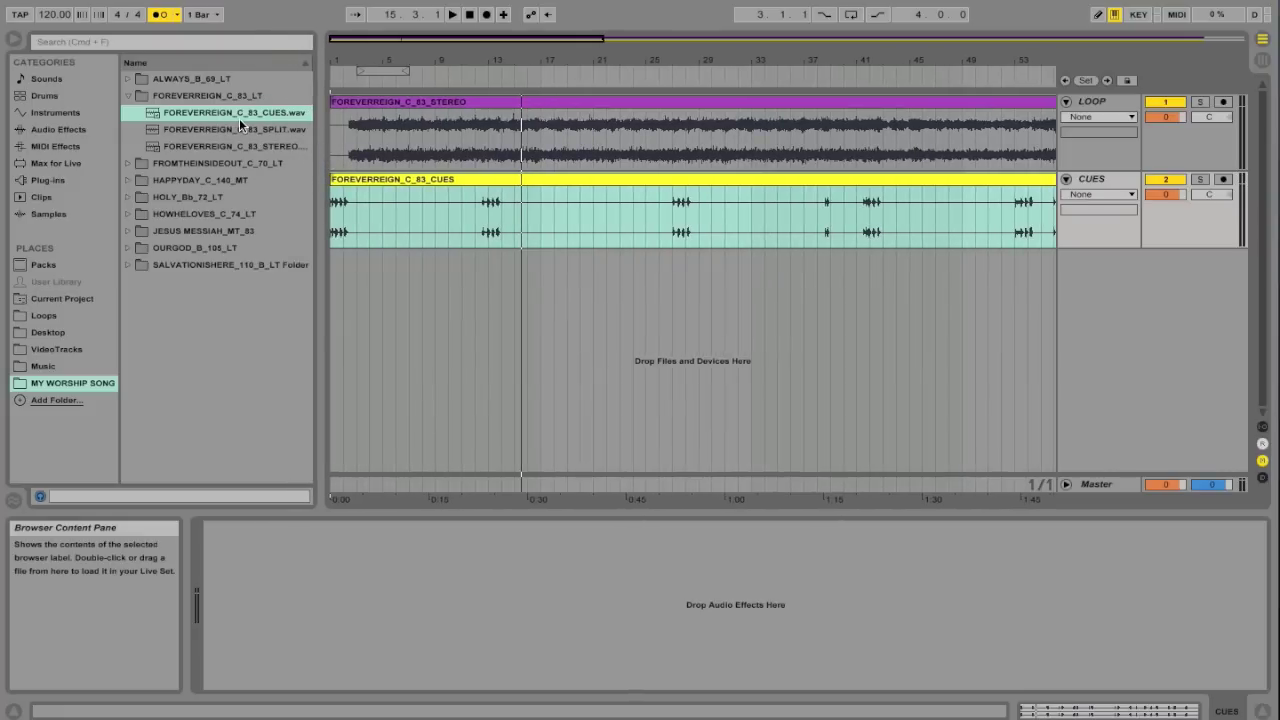
left_click_drag(318, 138, 234, 138)
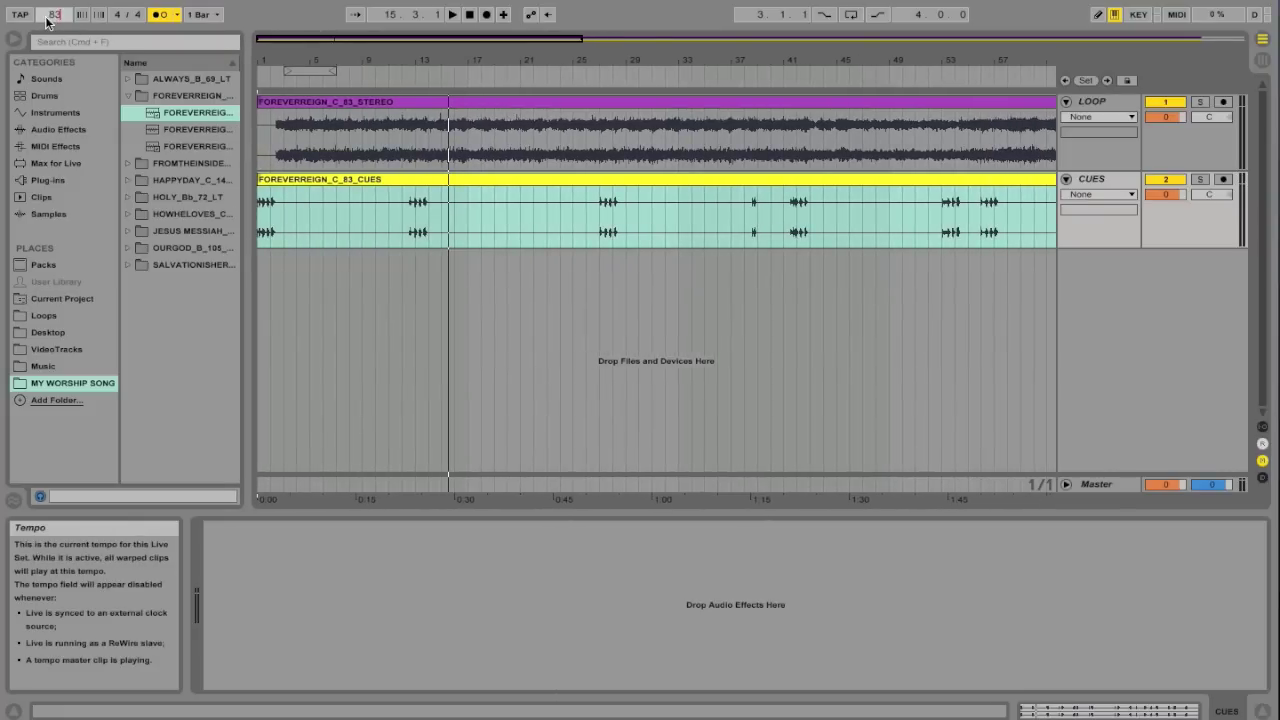
key("Return")
- Play the song from the beginning with the metronome and listen to the count-in and the spoken cue at bar 9
left_click_drag(316, 62, 381, 300)
left_click(469, 14)
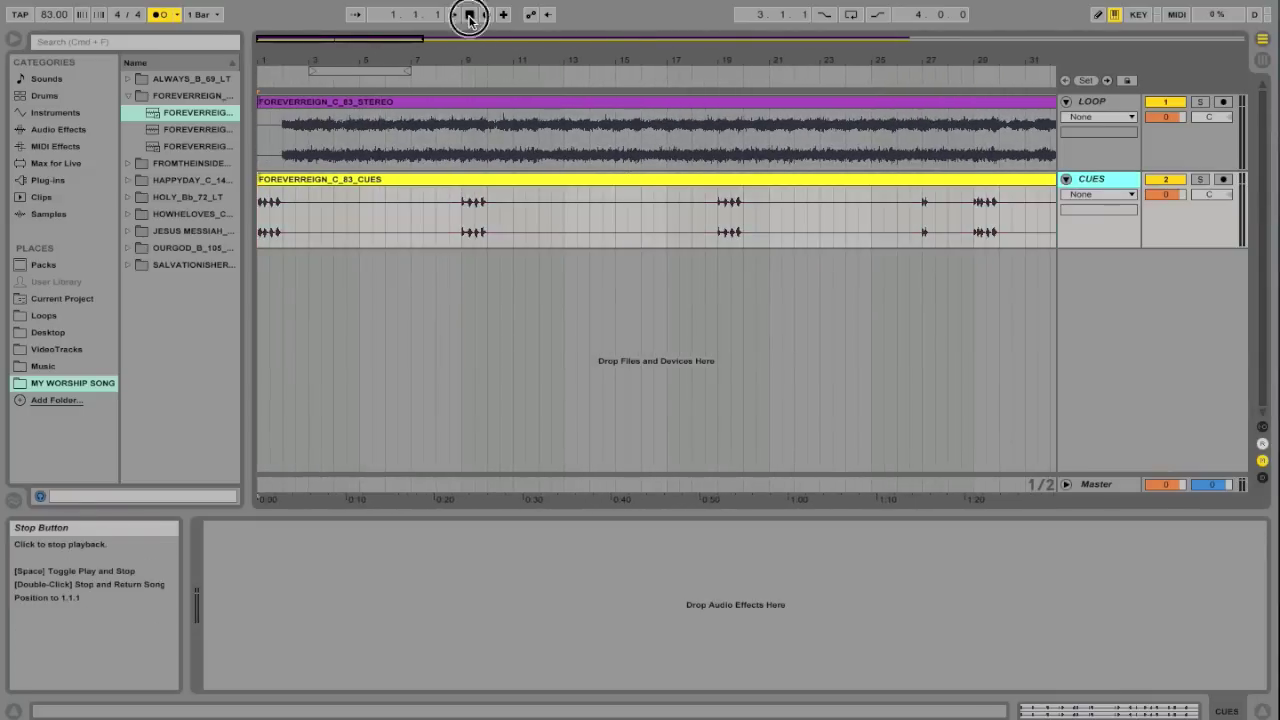
left_click(452, 14)
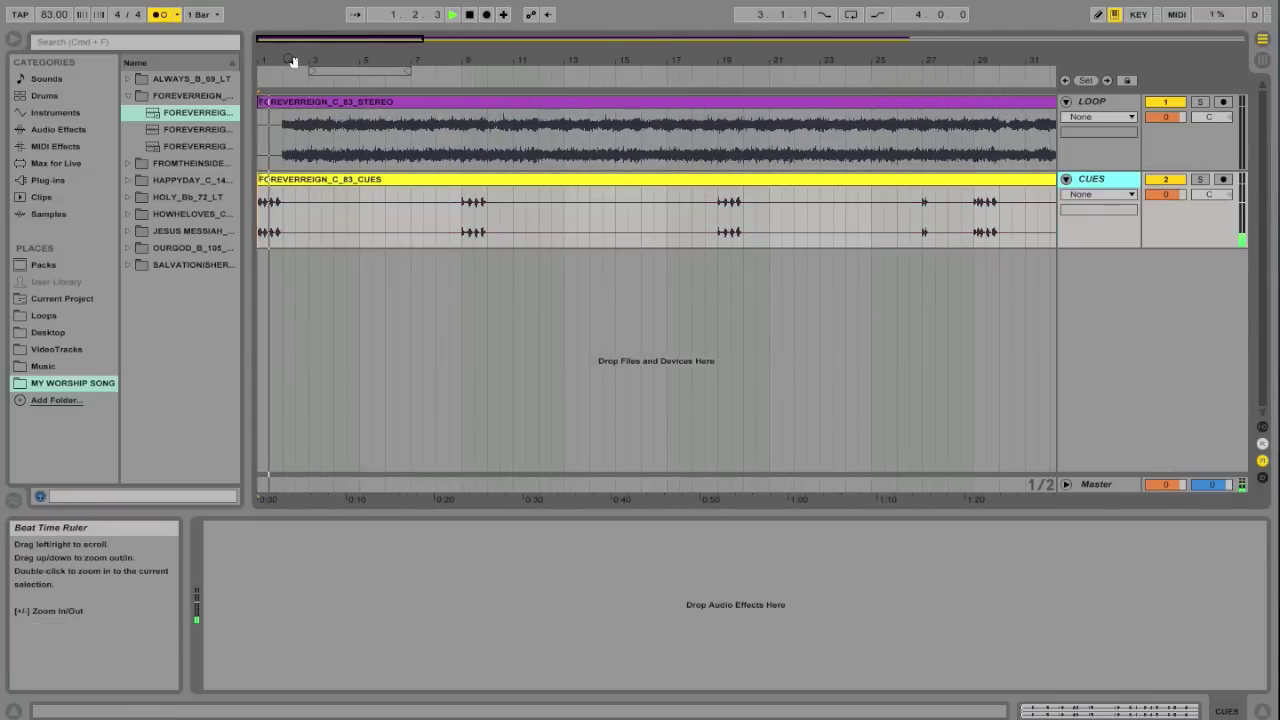
left_click_drag(294, 63, 326, 192)
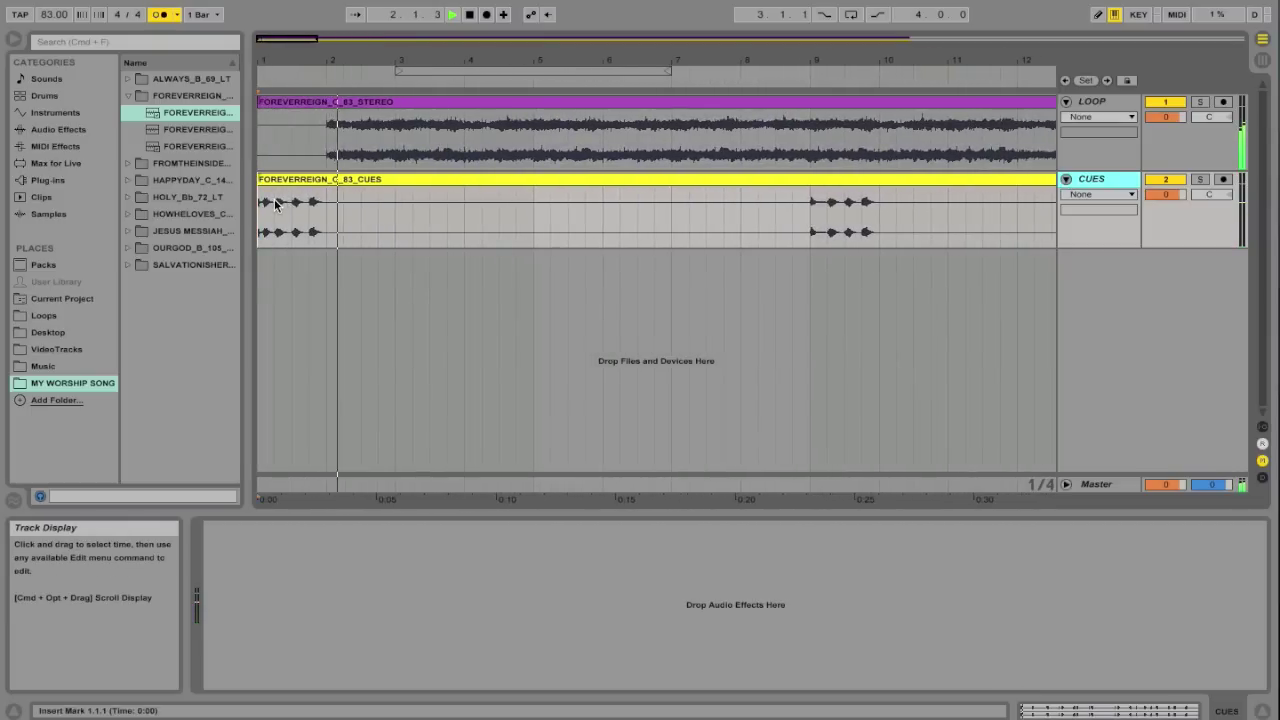
left_click(330, 209)
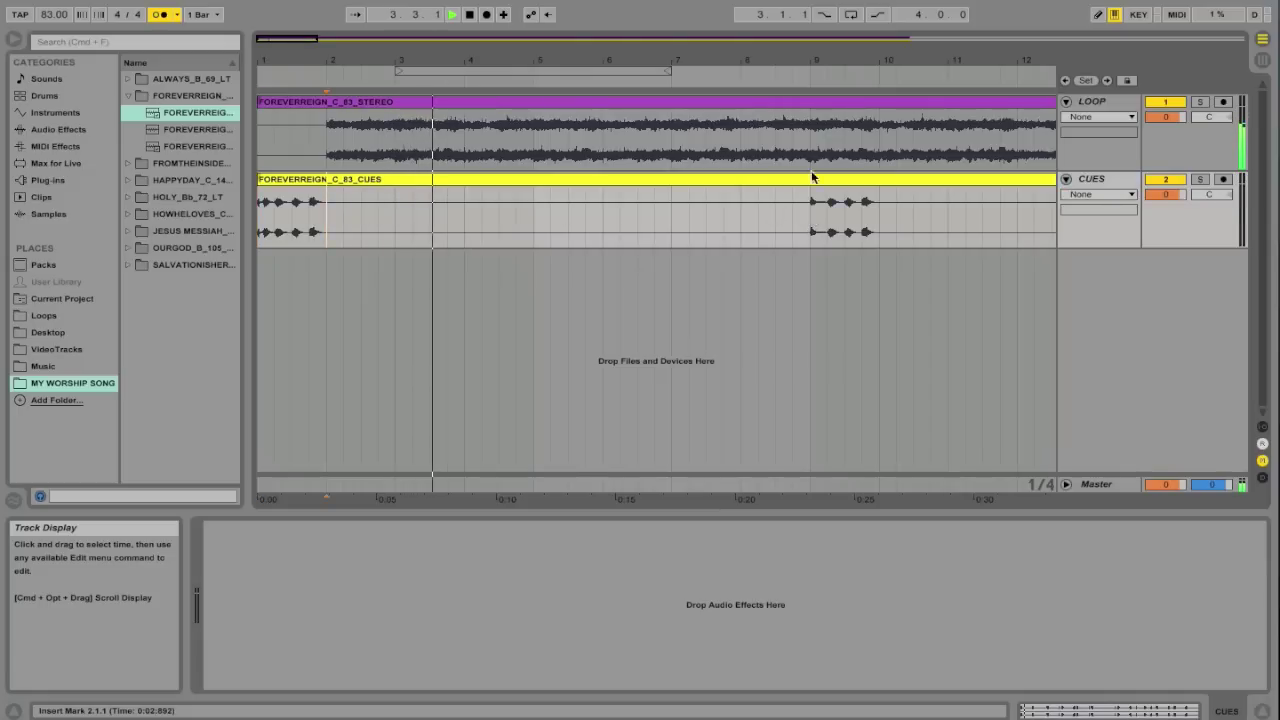
left_click(800, 79)
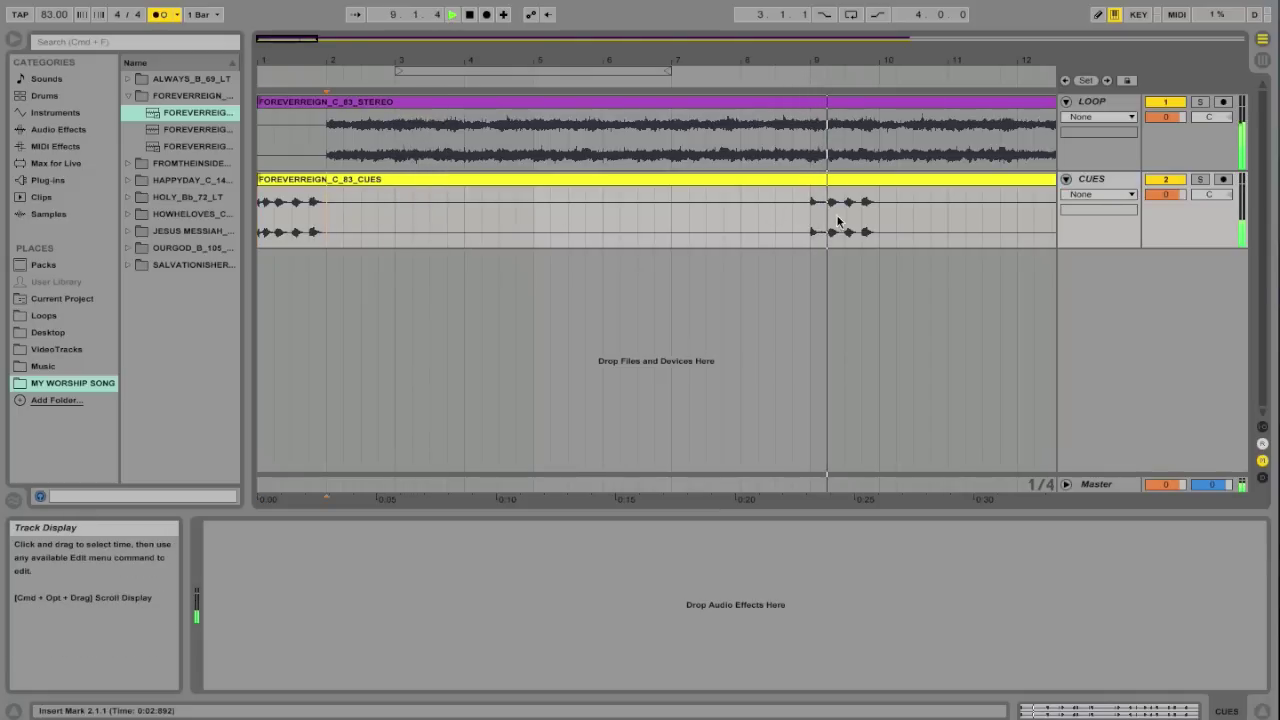
left_click_drag(351, 60, 360, 32)
key("space")
left_click_drag(302, 67, 278, 90)
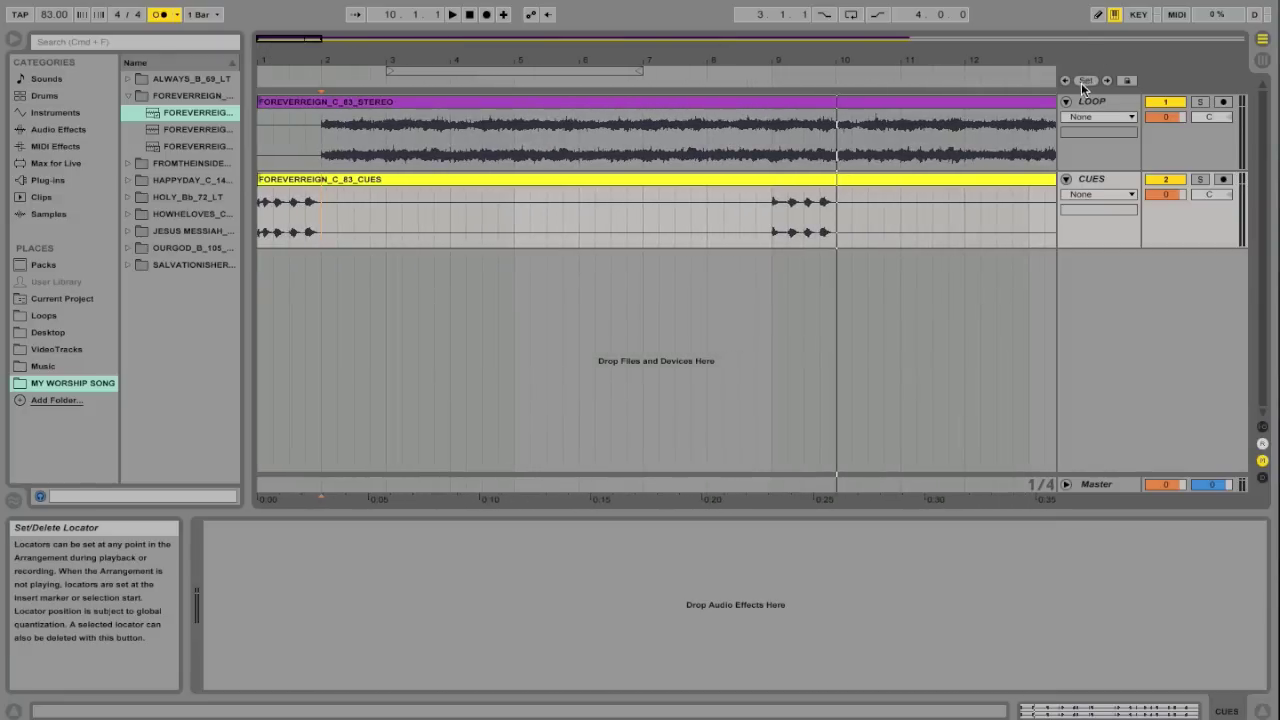
- Set a locator at bar 2, where the loop audio begins, and name it INTRO
left_click(324, 206)
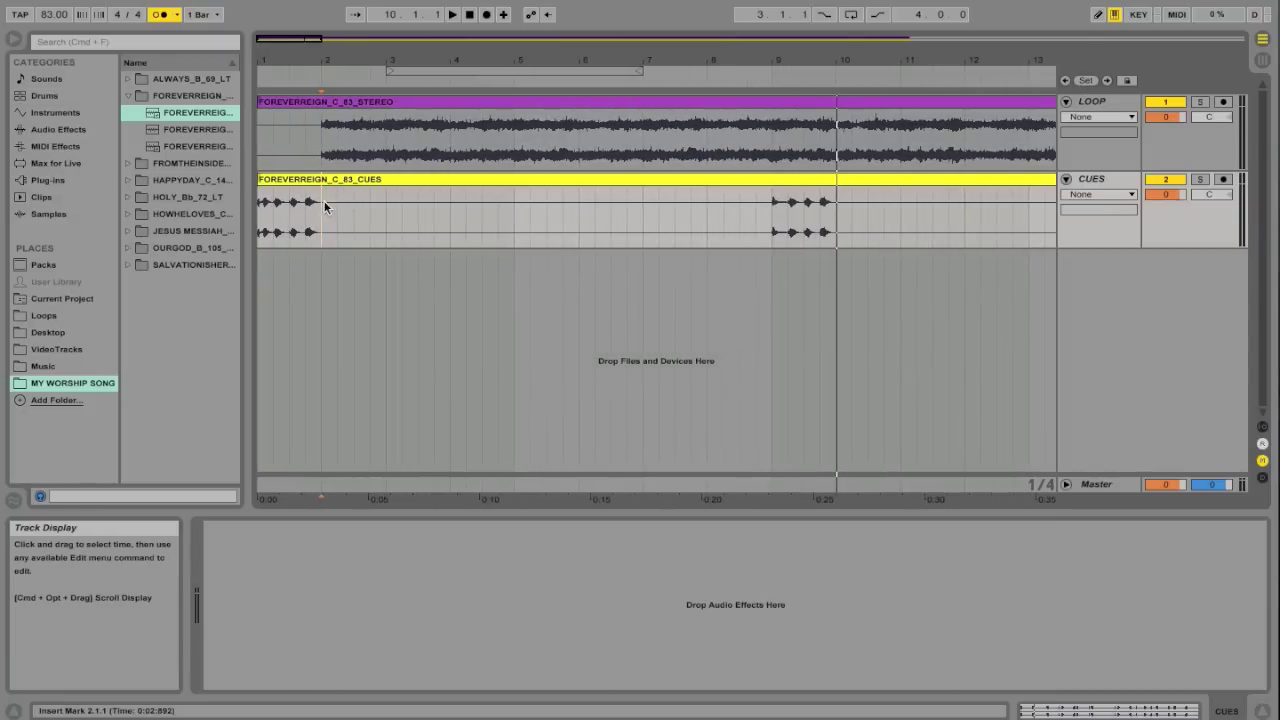
left_click(1088, 81)
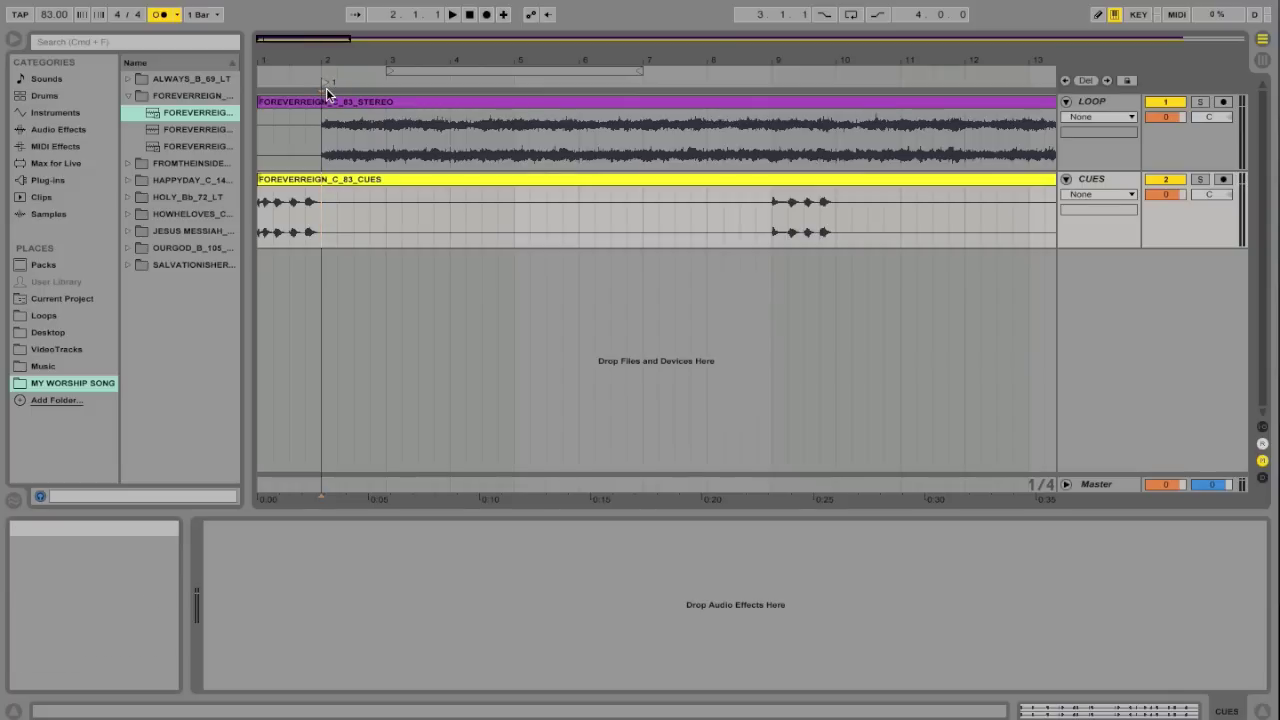
left_click(413, 207)
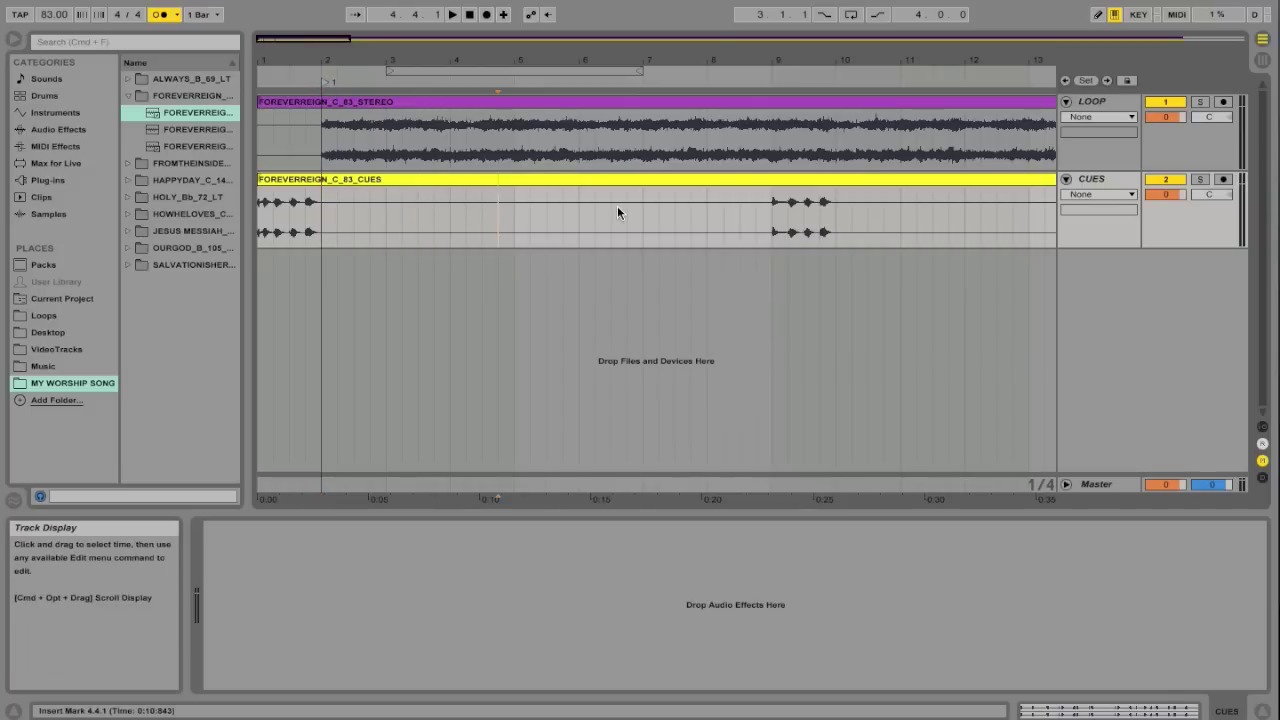
right_click(325, 88)
left_click(353, 110)
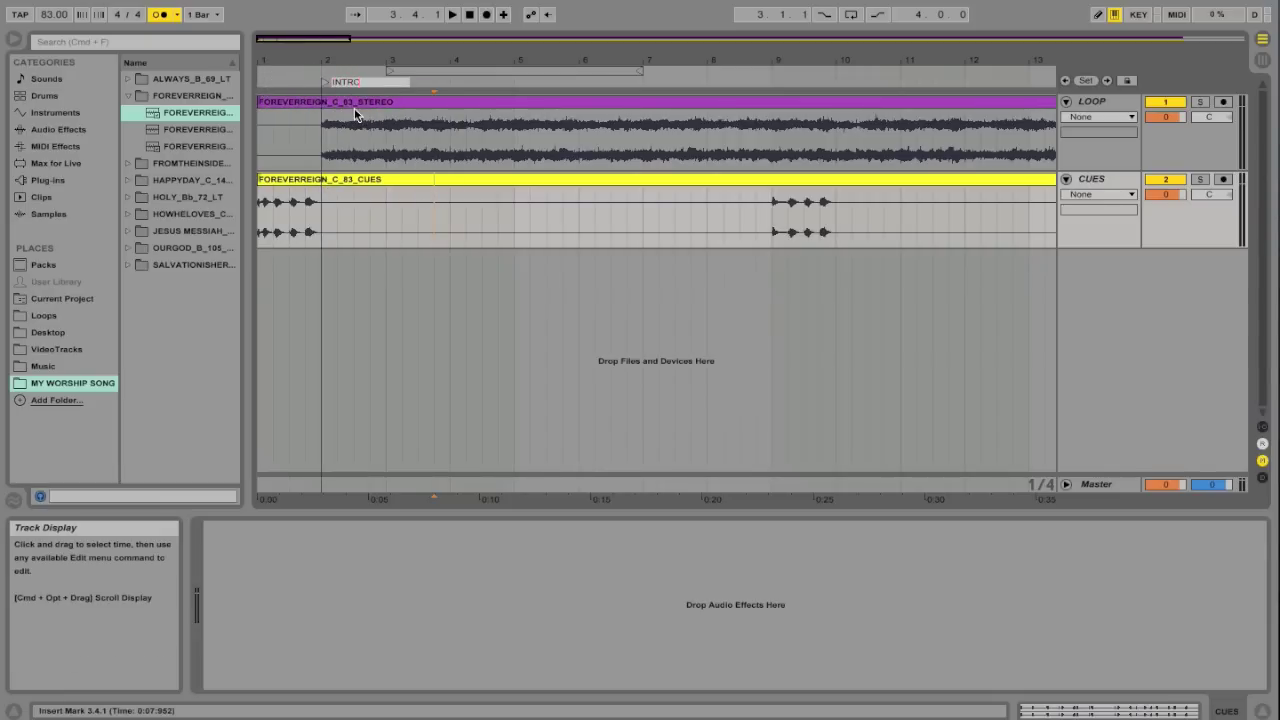
key("Return")
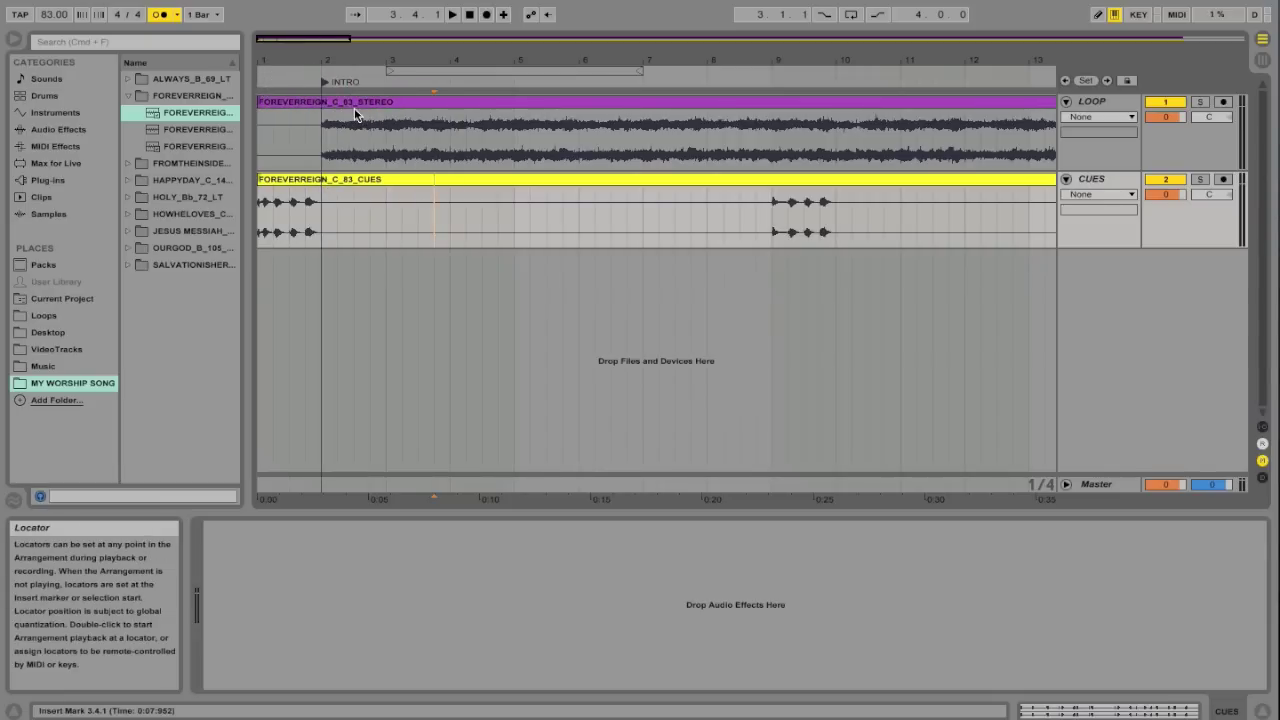
- Play from 8.4.1, just before the second spoken cue, and set a locator at bar 10 during playback
left_click(756, 209)
scroll(756, 209, "right", 3)
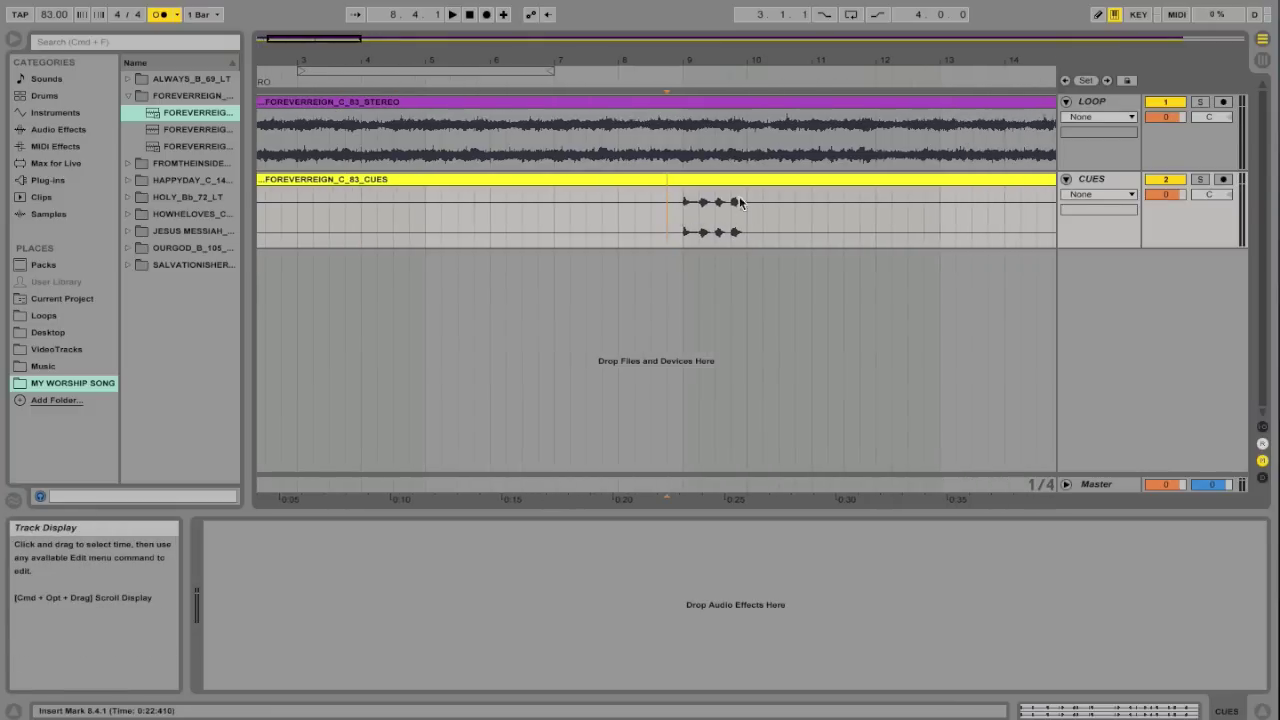
scroll(630, 202, "right", 3)
key("space")
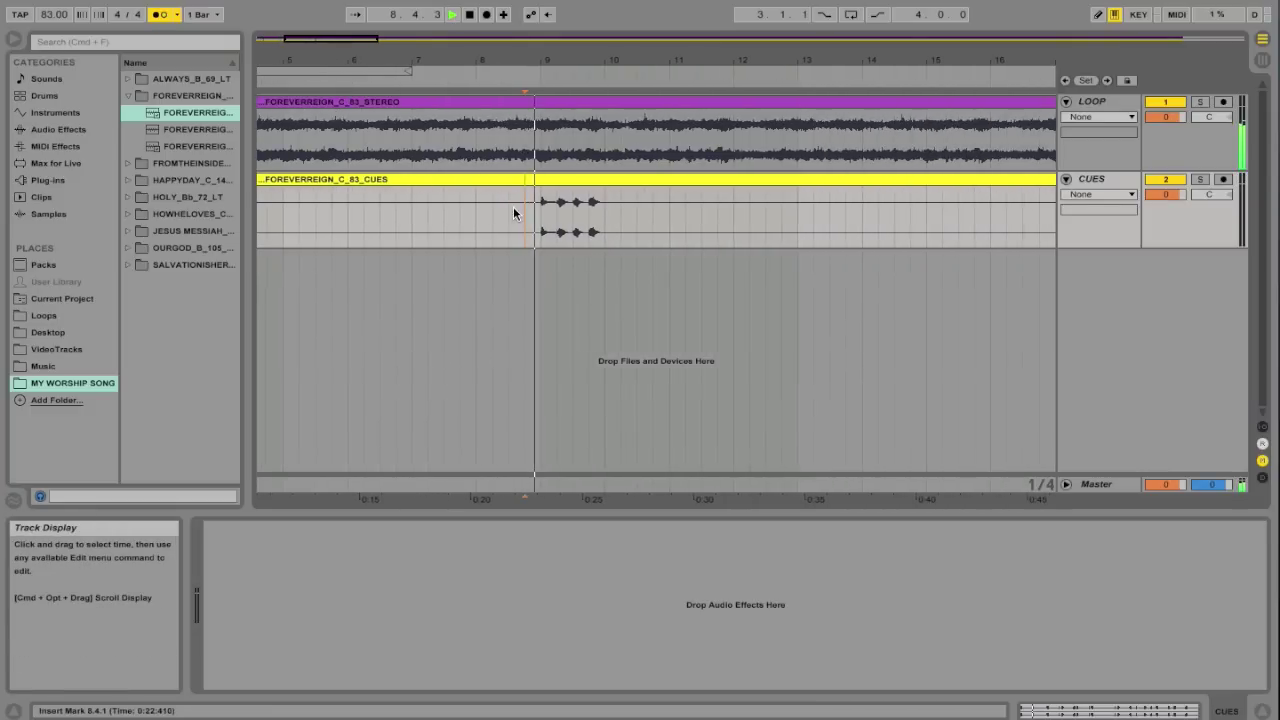
left_click(1087, 80)
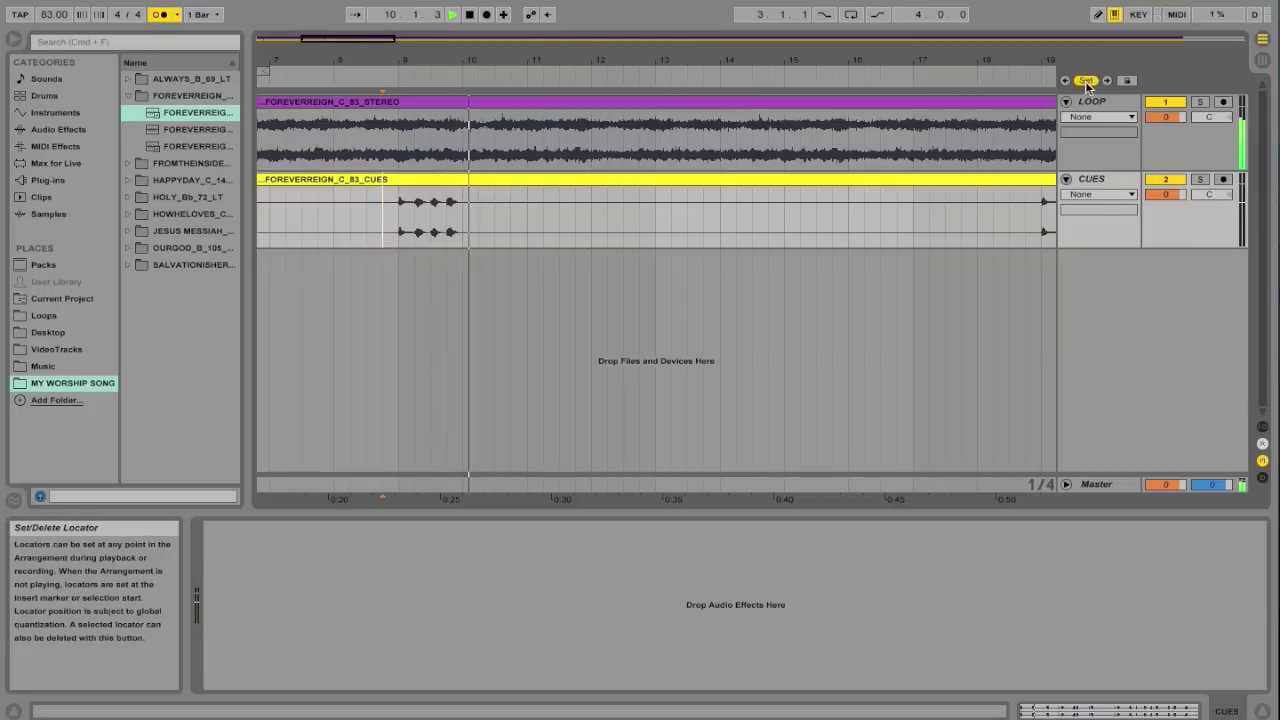
- Rename the locator at bar 10 to VERSE
right_click(464, 83)
left_click(490, 106)
type("VE")
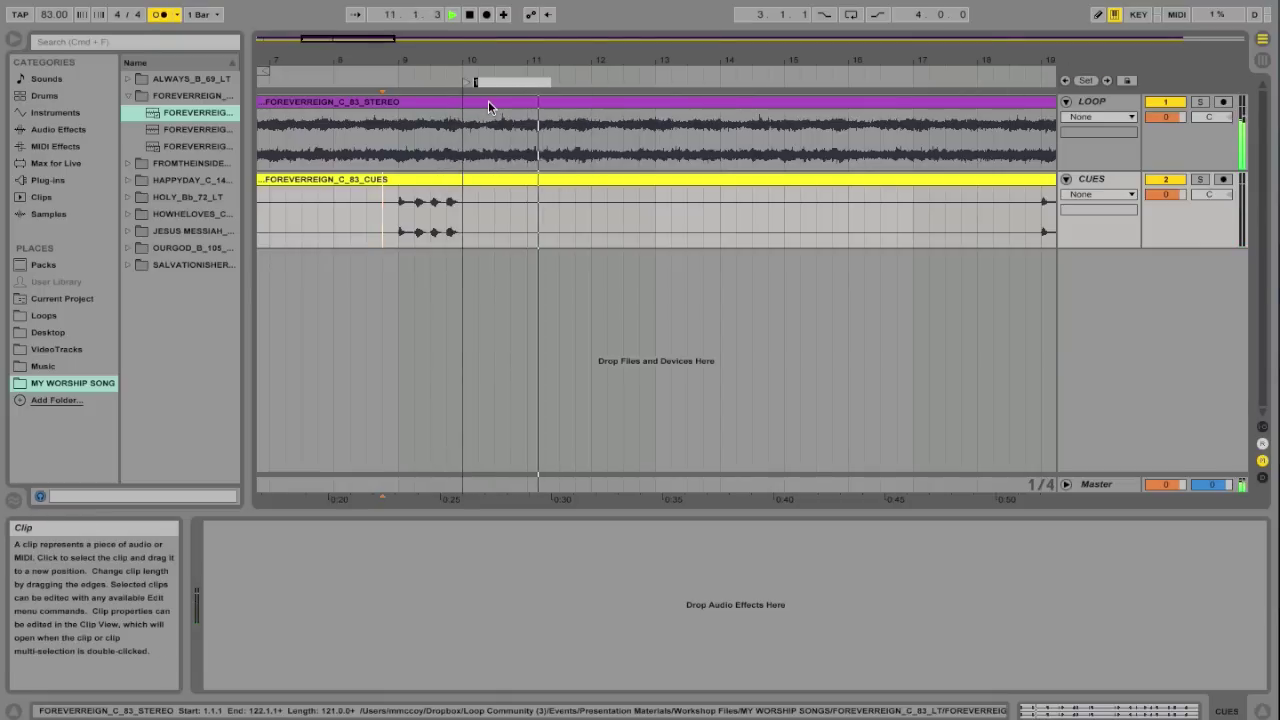
type("RSE")
key("Return")
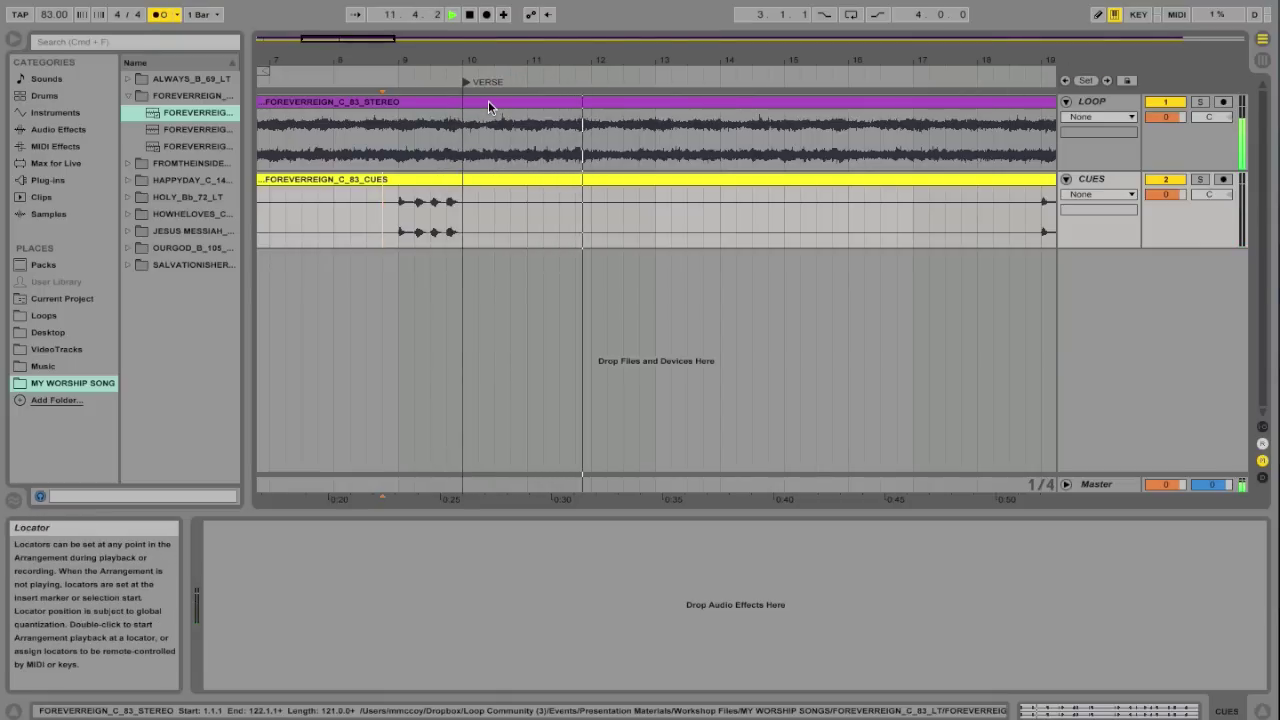
- Play from 18.3.1, just before the cue at bar 19, set a locator during playback and move it to bar 20
scroll(516, 152, "right", 6)
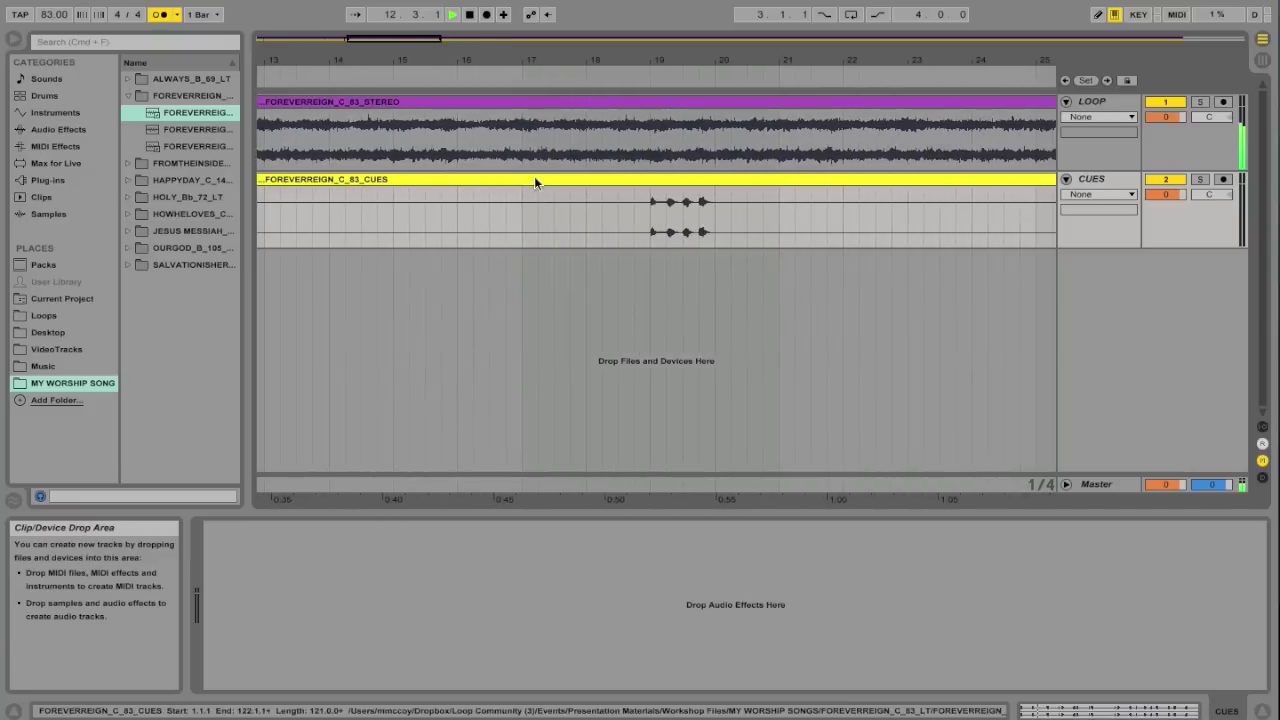
key("space")
scroll(489, 186, "right", 1)
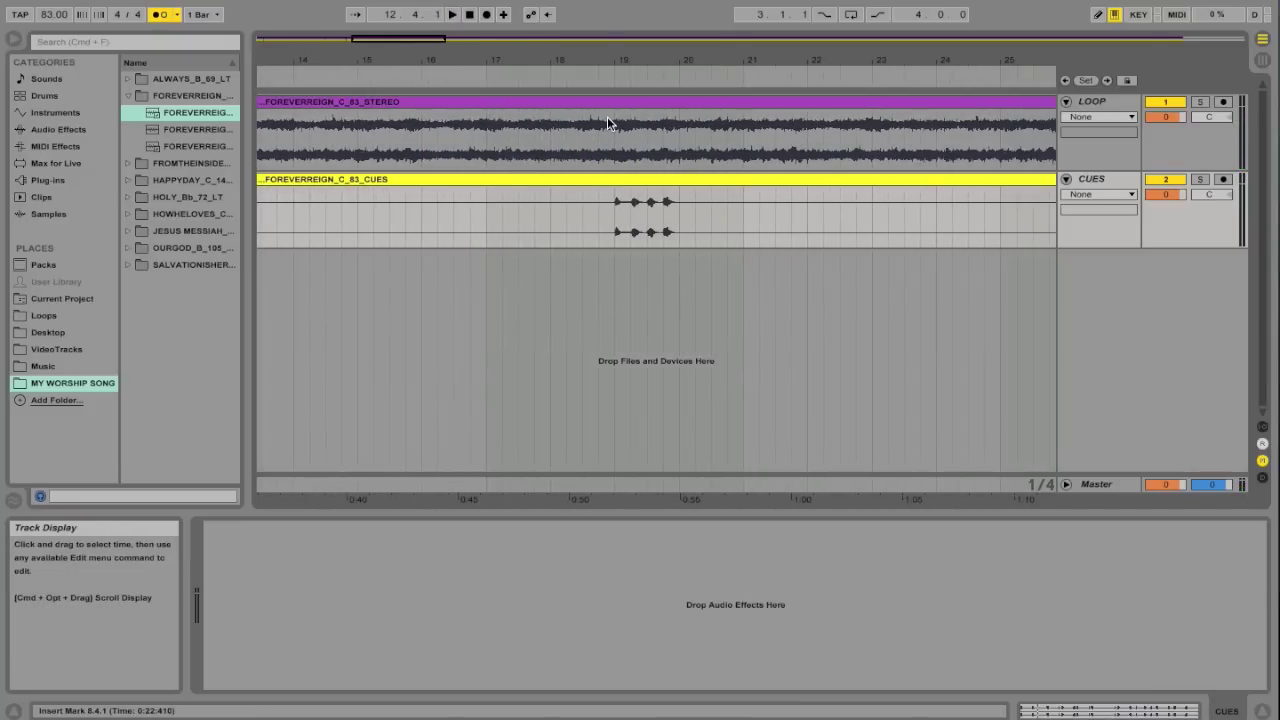
left_click(588, 205)
key("space")
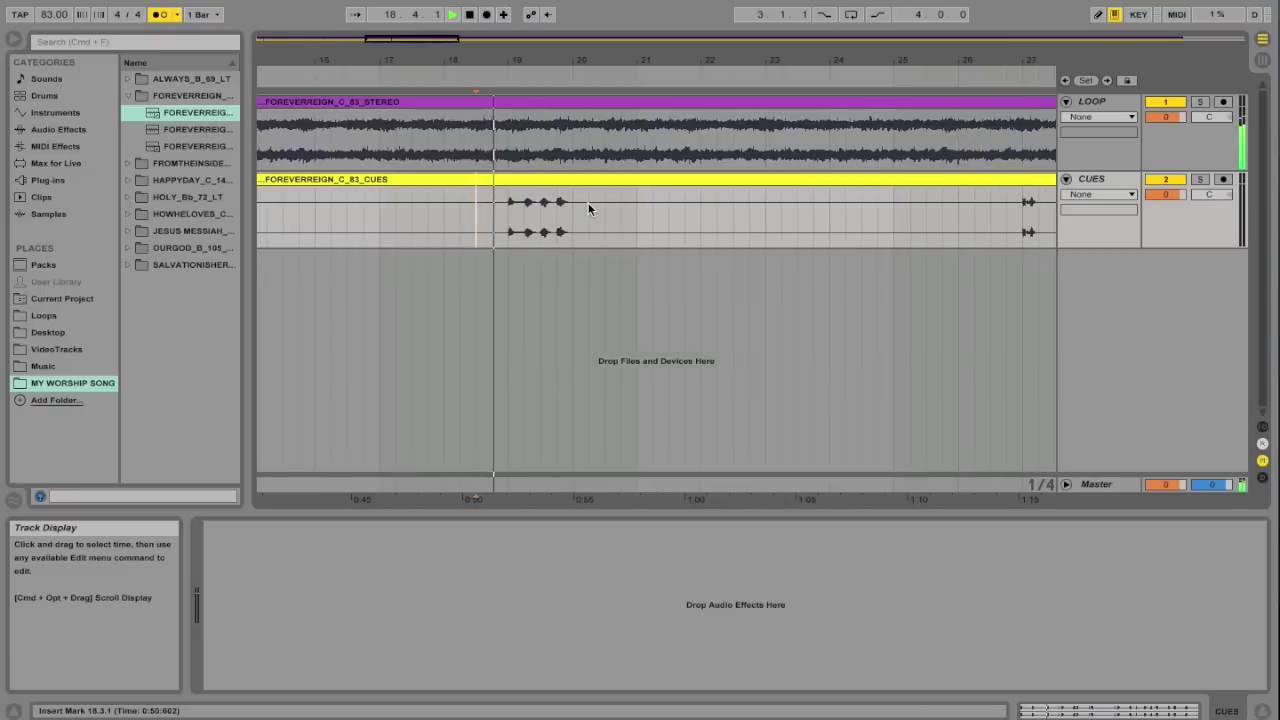
left_click(1084, 80)
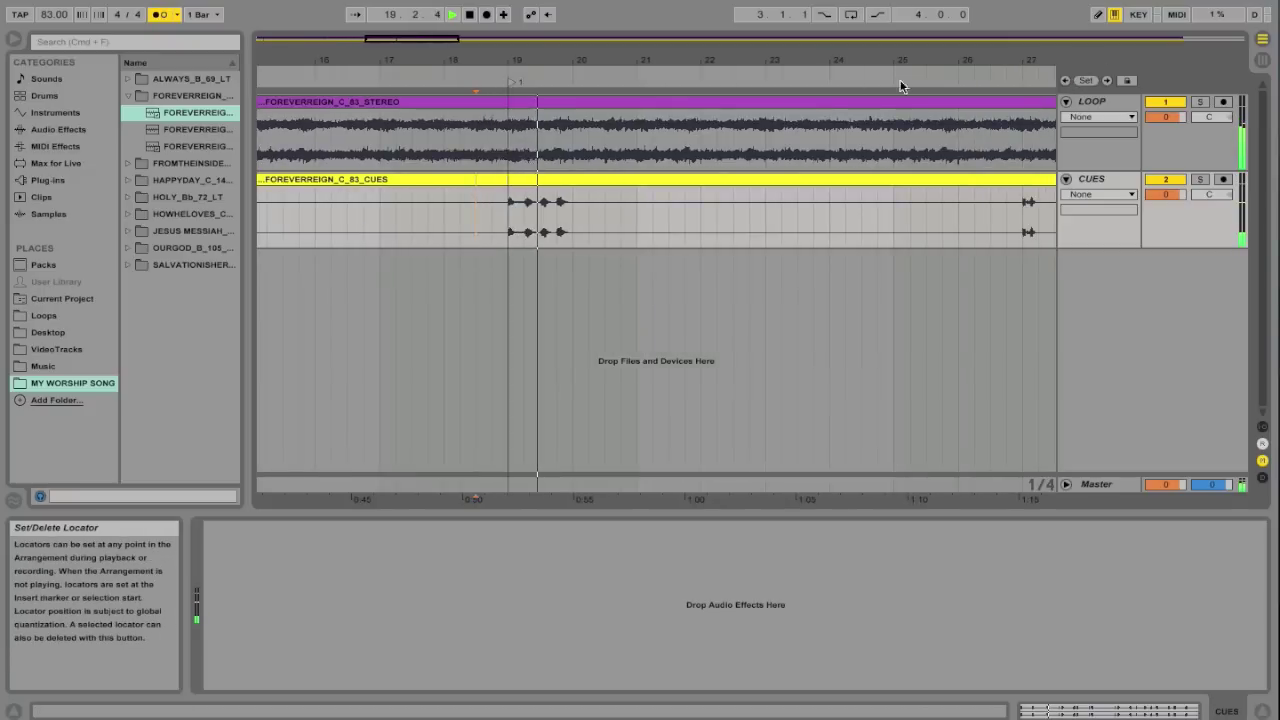
left_click_drag(543, 85, 573, 85)
- Rename the locator at bar 20 to VERSE
right_click(573, 85)
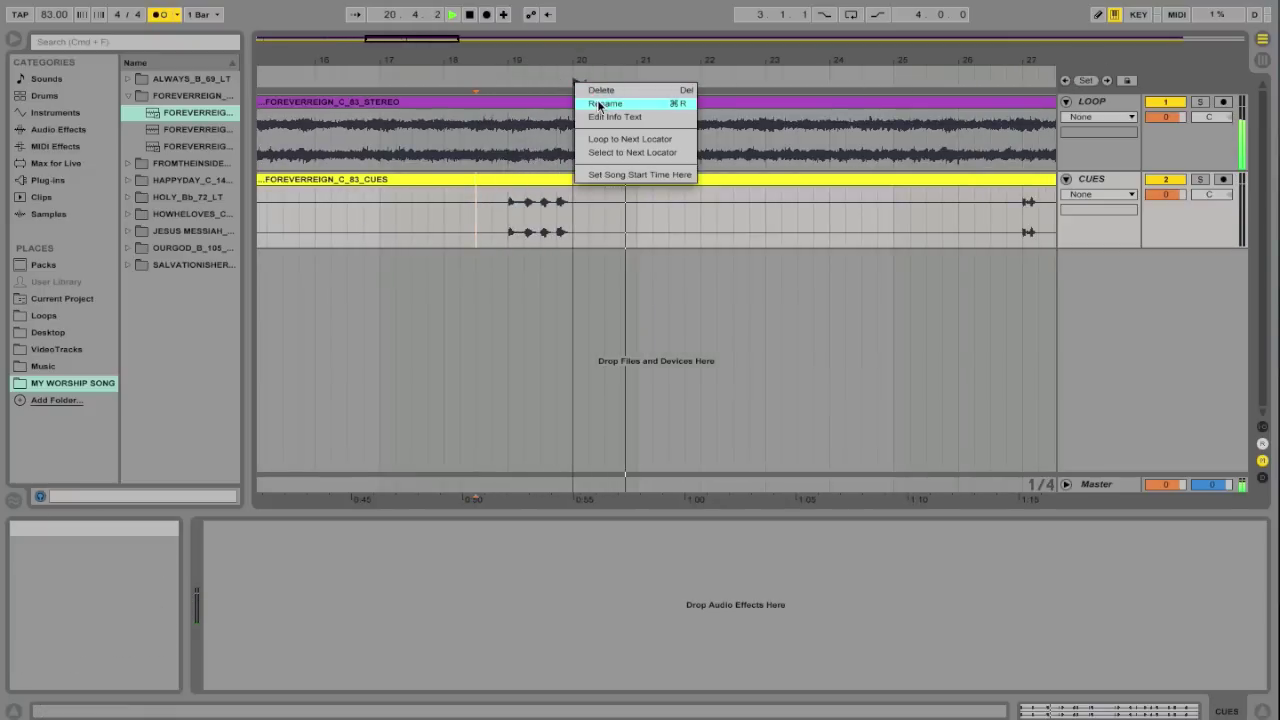
left_click(597, 99)
type("VERSE")
key("Return")
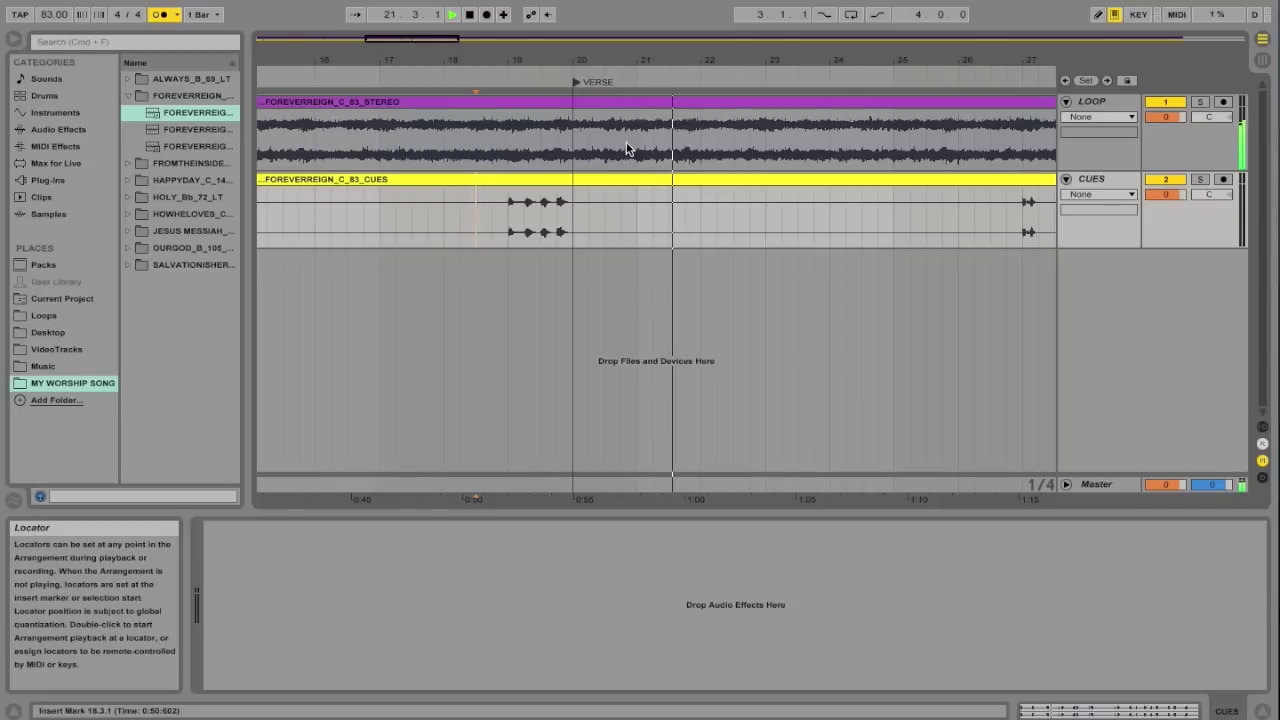
- Play from 26.4.1 and 28.4.1 to hear the cues, set a locator during playback and move it to bar 30
scroll(630, 149, "right", 5)
left_click(560, 197)
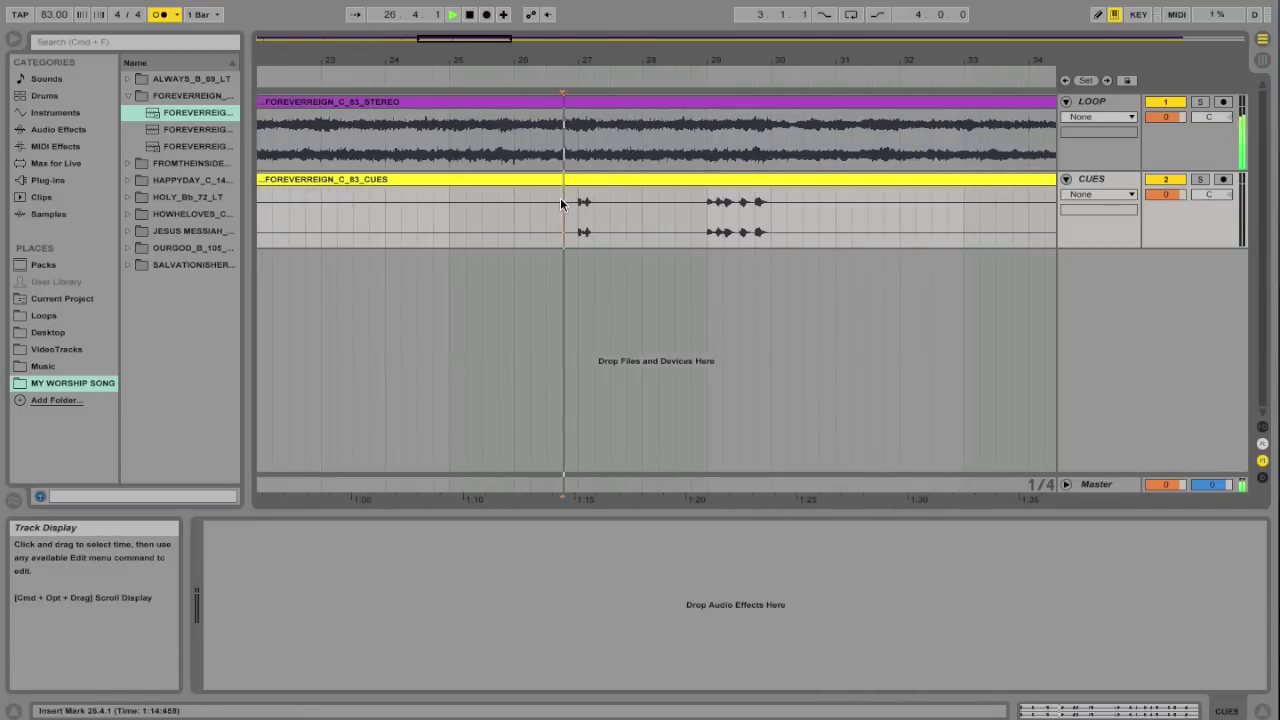
left_click(686, 199)
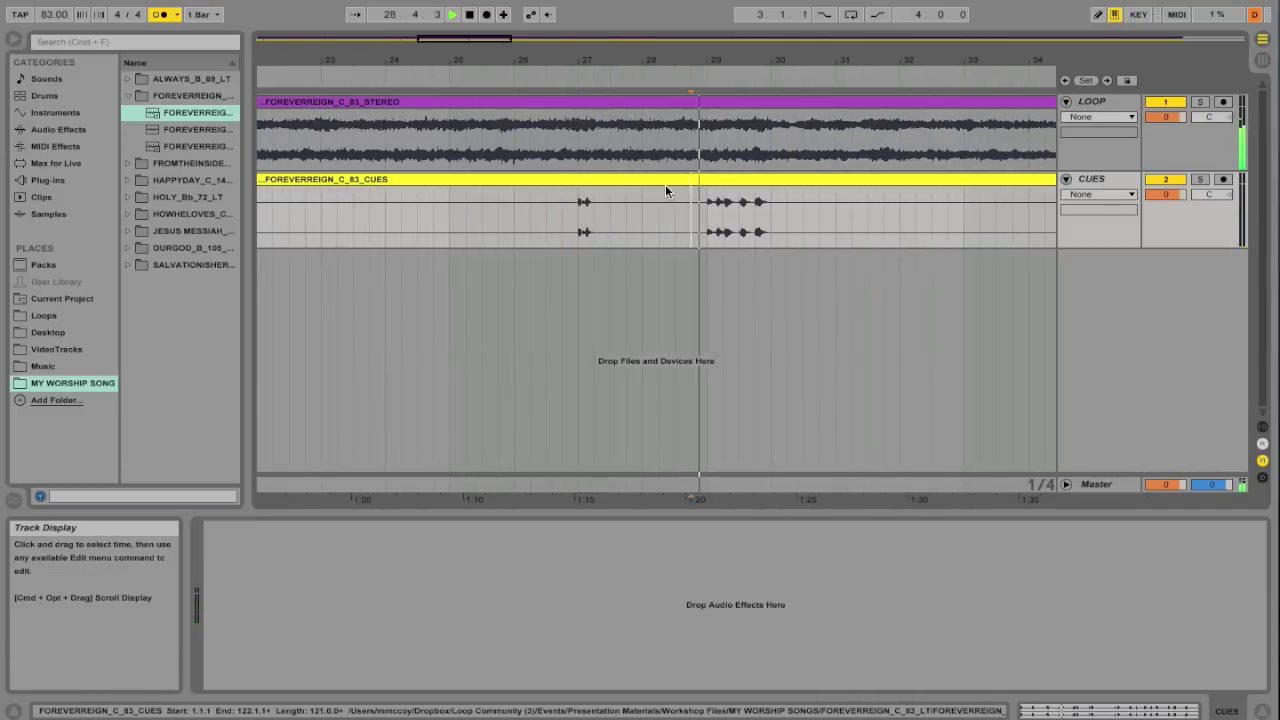
scroll(664, 182, "right", 2)
left_click(1087, 82)
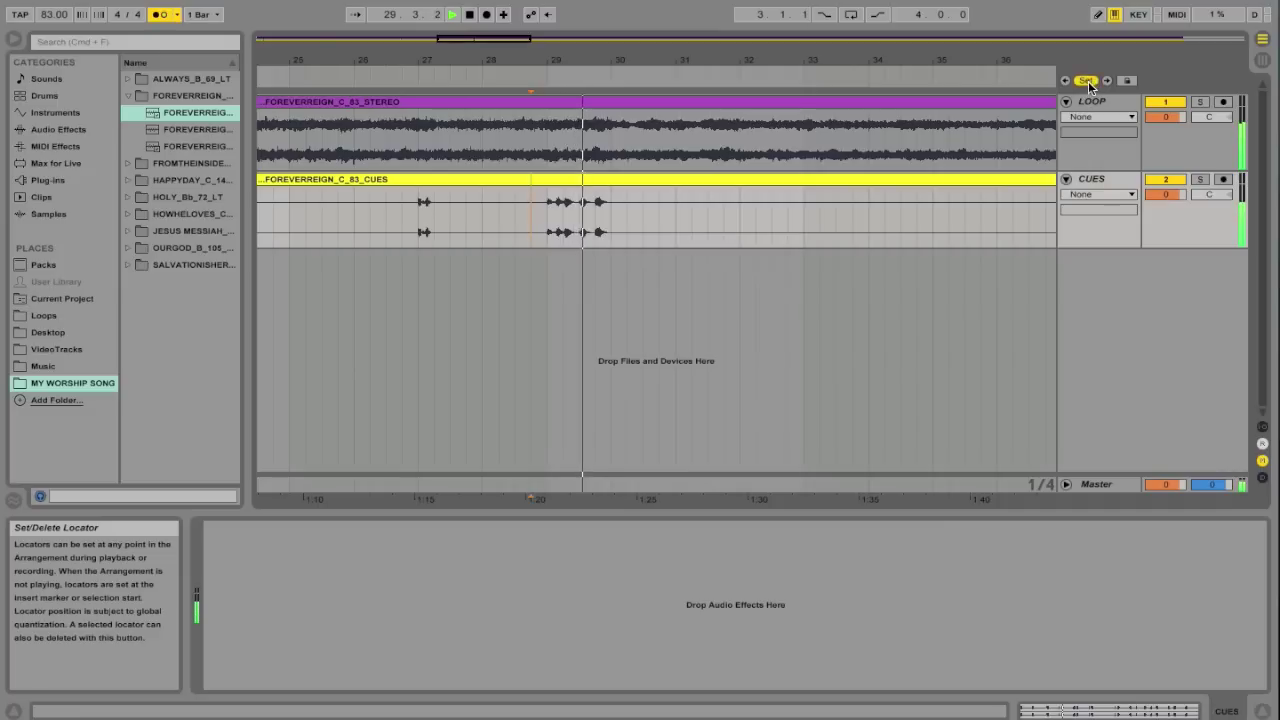
left_click_drag(553, 90, 614, 82)
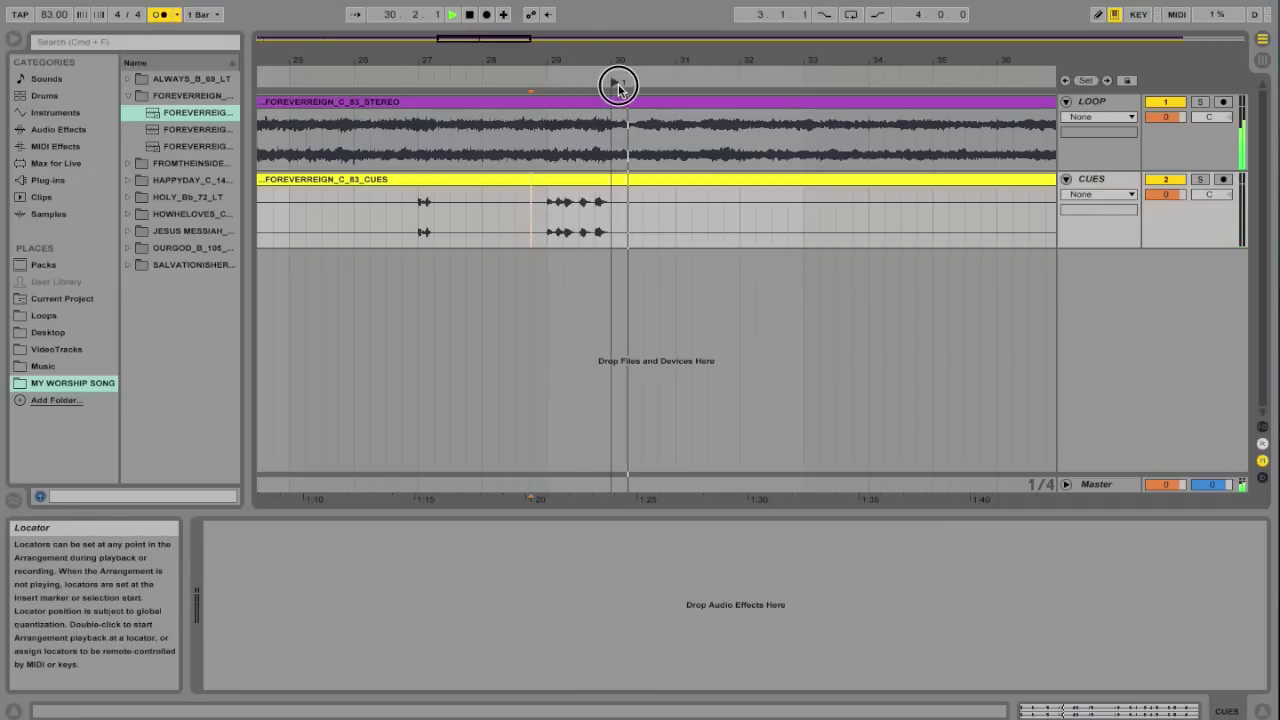
- Rename the locator at bar 30 to DOWN CHORUS
right_click(617, 86)
left_click(647, 106)
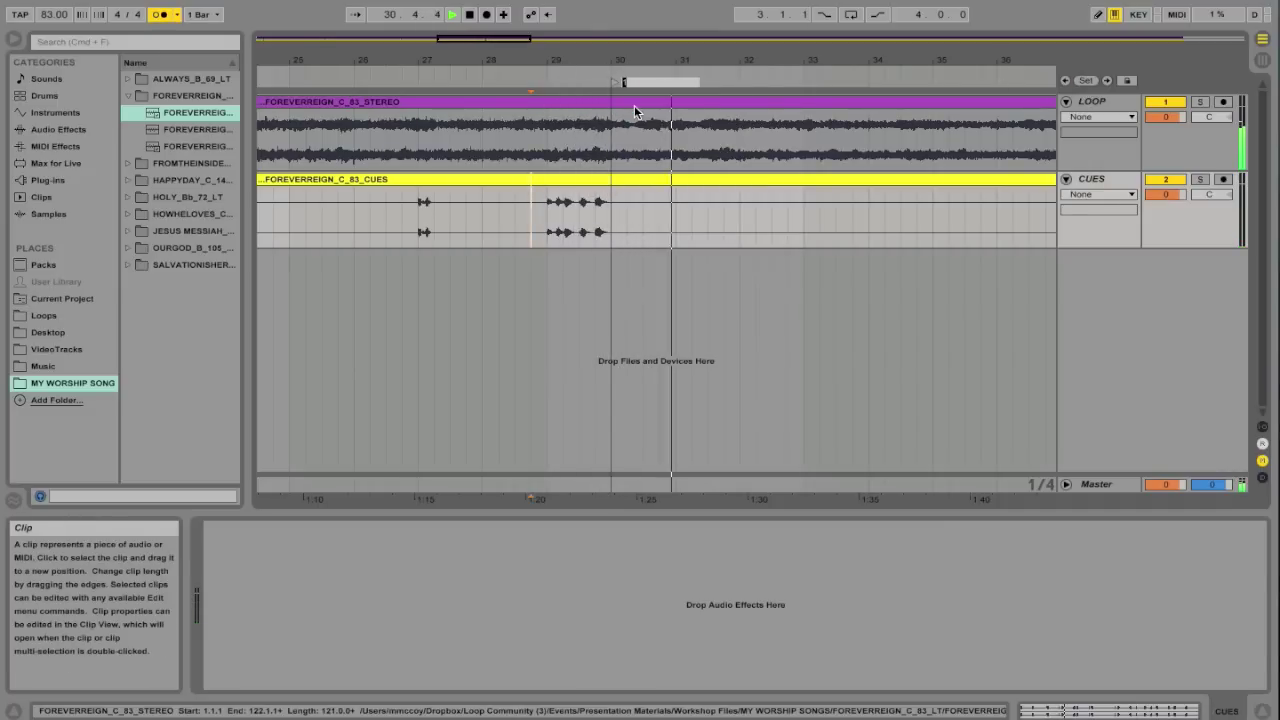
type("DOWN CHORUS")
key("Return")
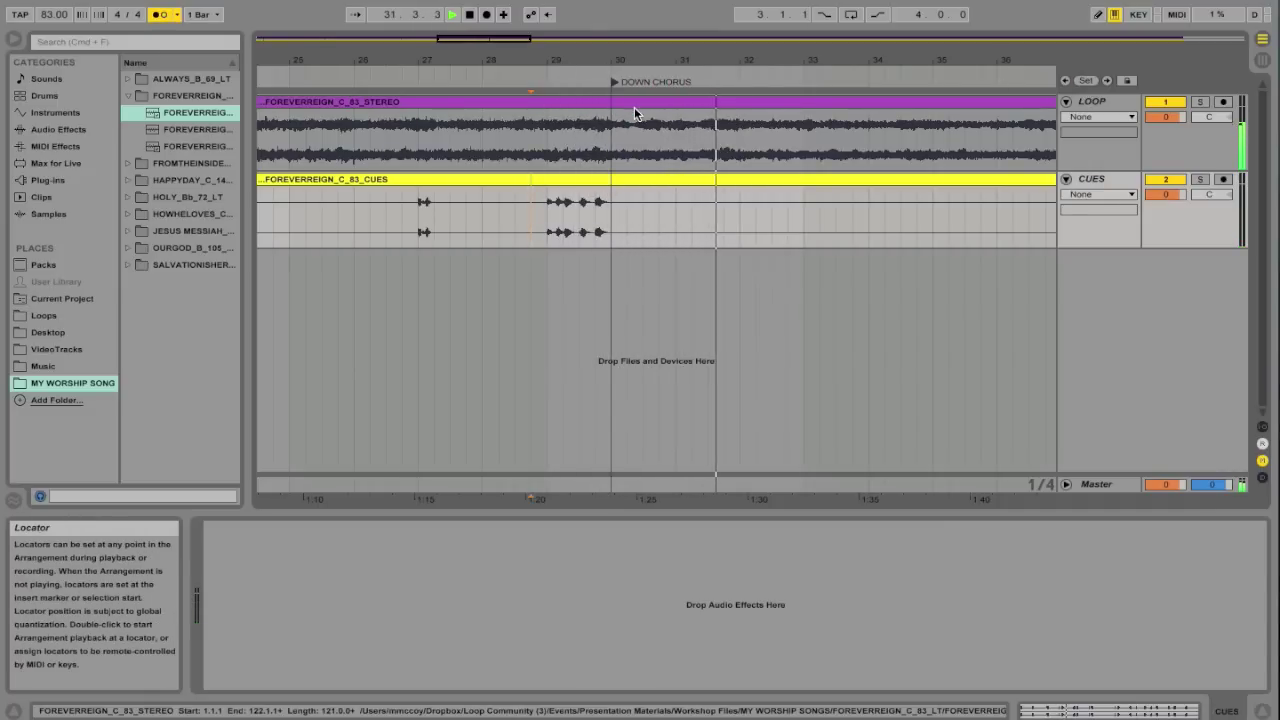
- Play the cues at bars 37 and 39, set a locator at bar 40 and name it VERSE 2
scroll(663, 128, "right", 4)
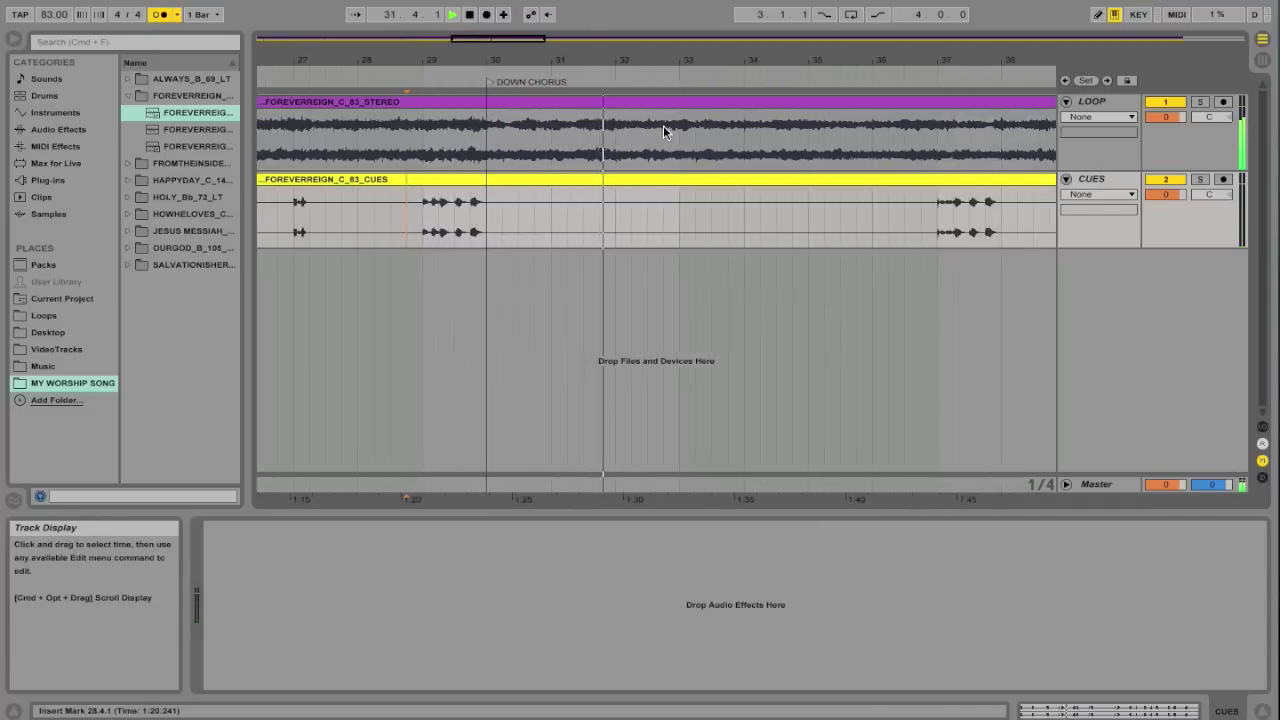
left_click(631, 196)
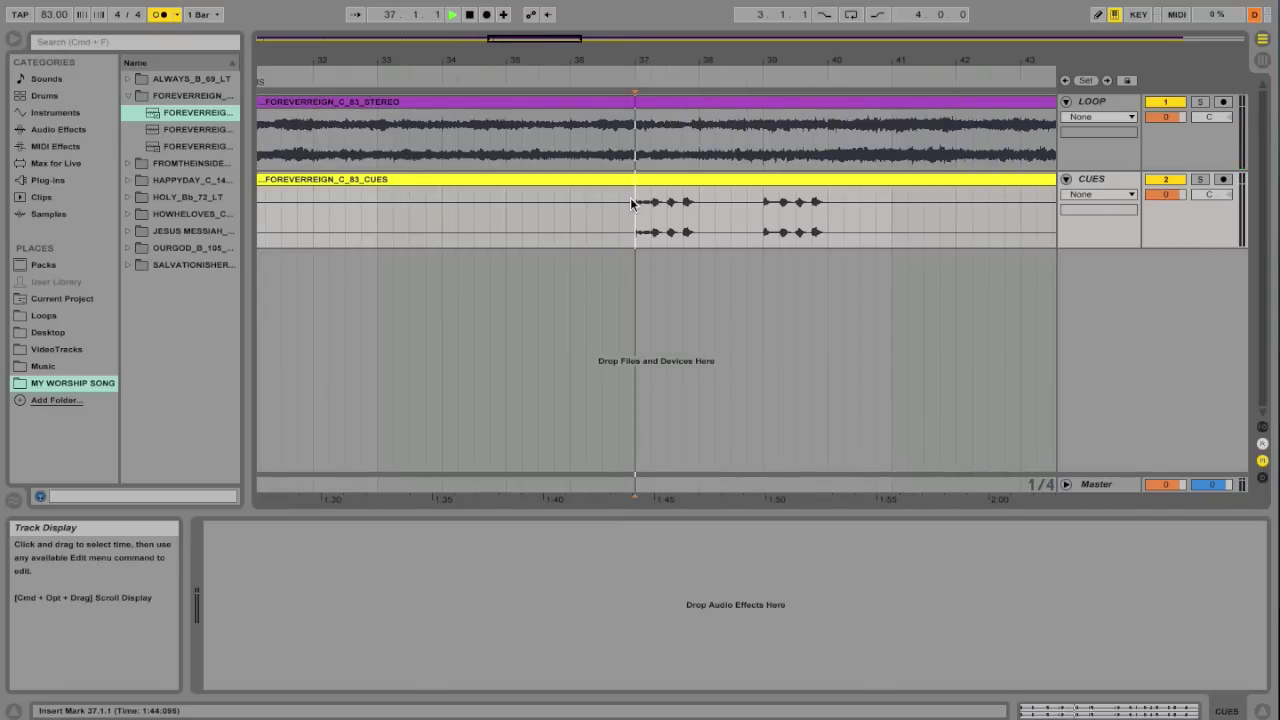
left_click(730, 207)
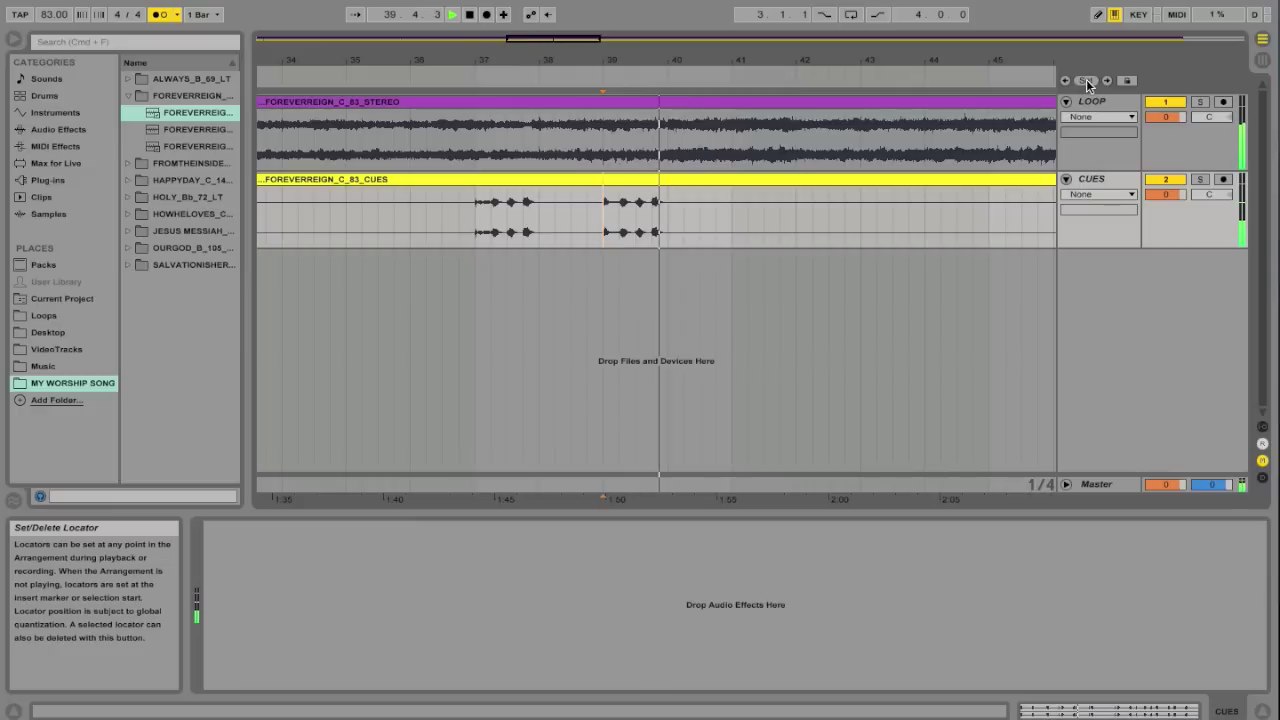
right_click(670, 81)
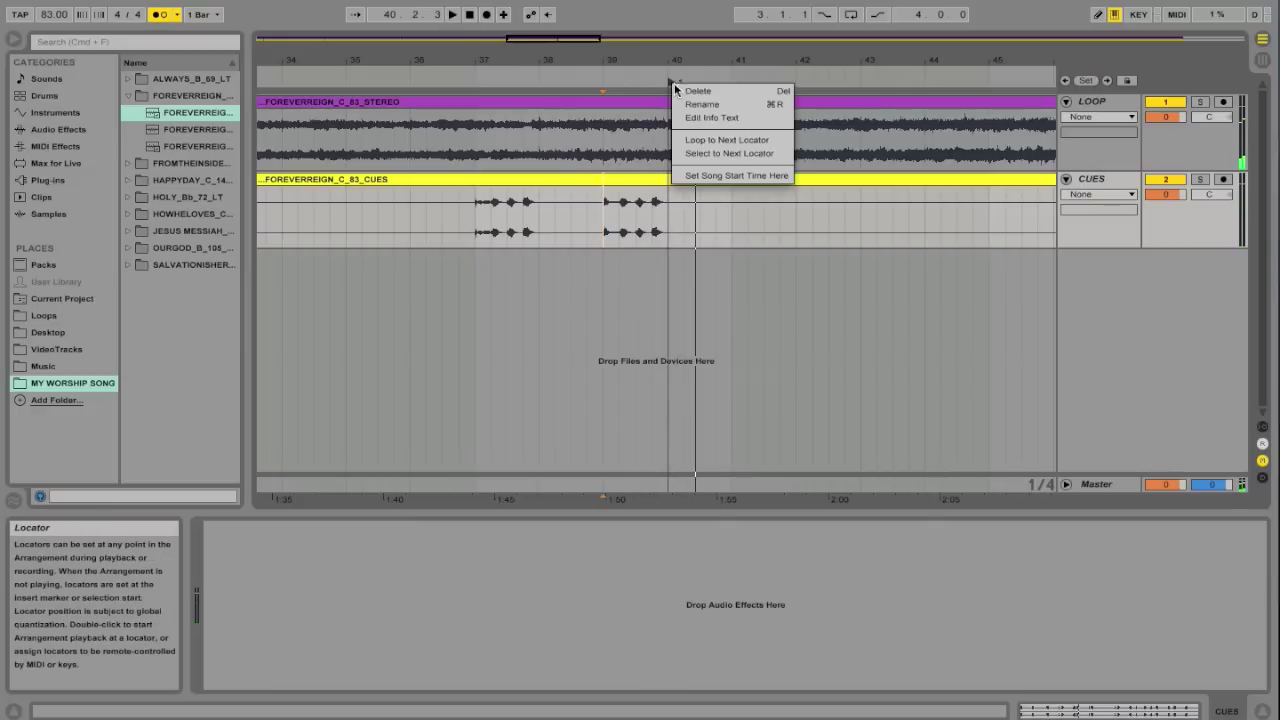
left_click(697, 103)
type("VERSE 2")
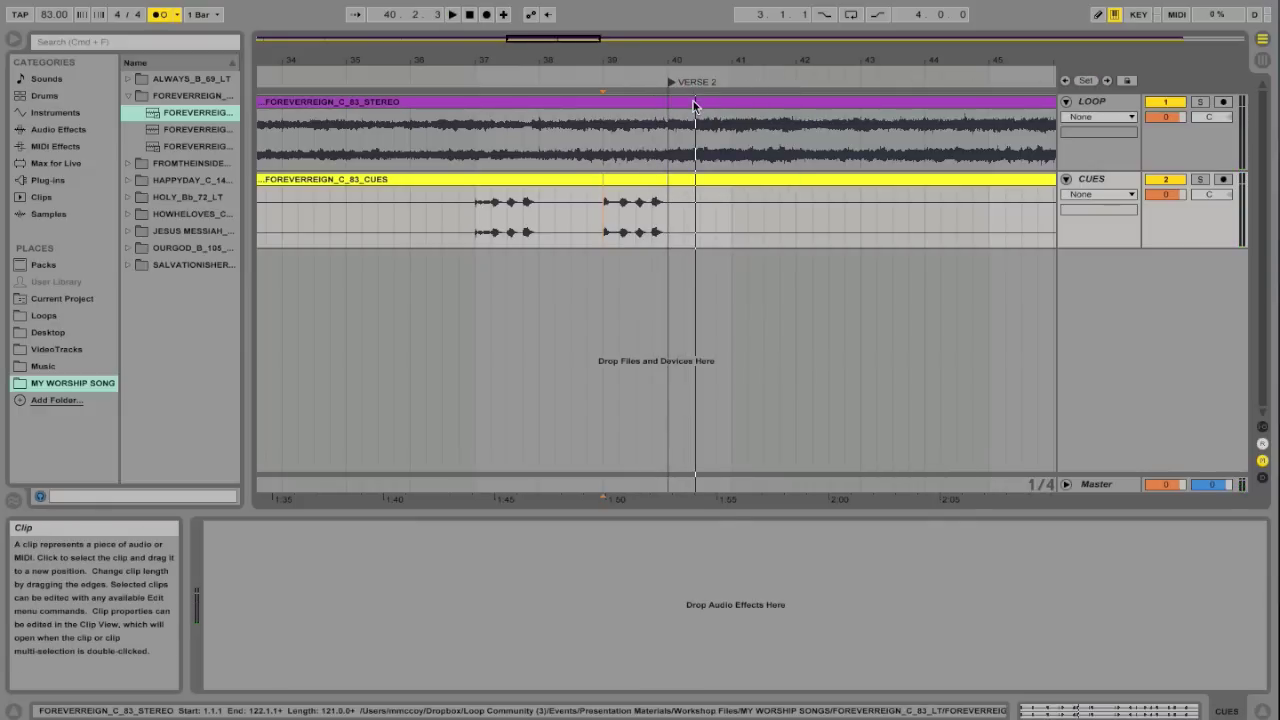
- Play from 48.4.1, just before the cue at bar 49, set a locator during playback and move it to bar 50
scroll(686, 143, "right", 8)
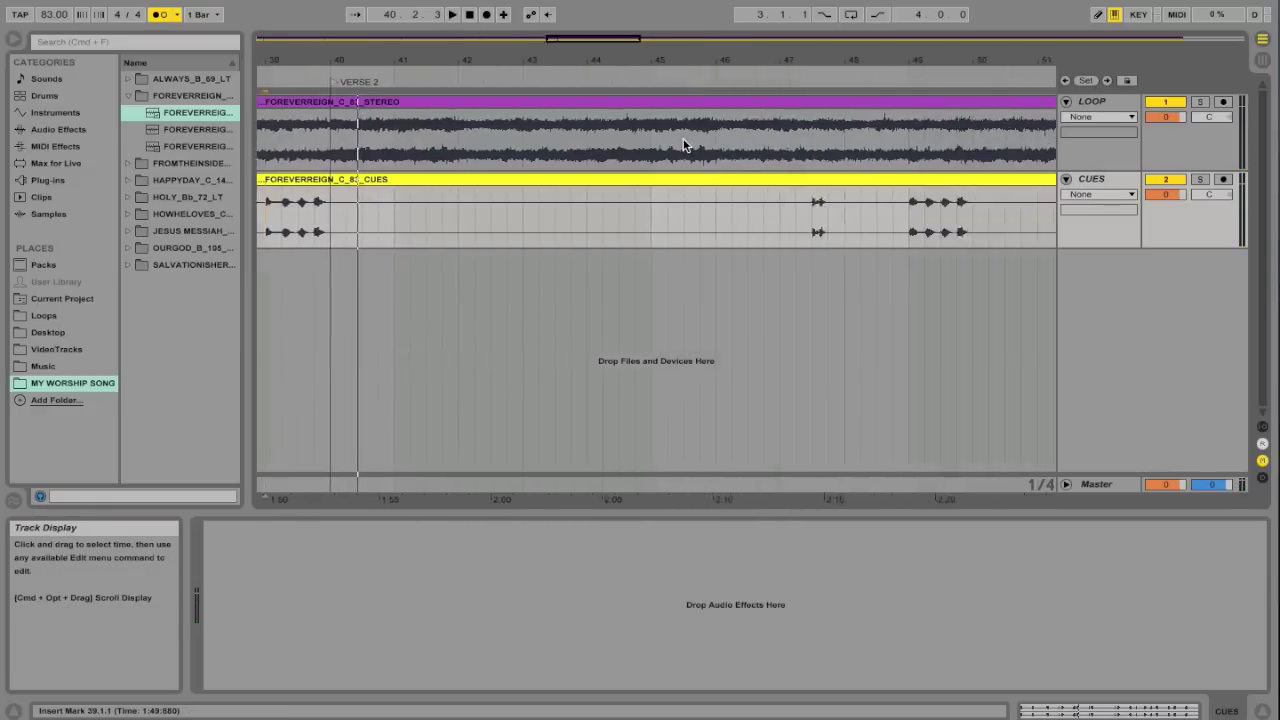
left_click(711, 216)
key("space")
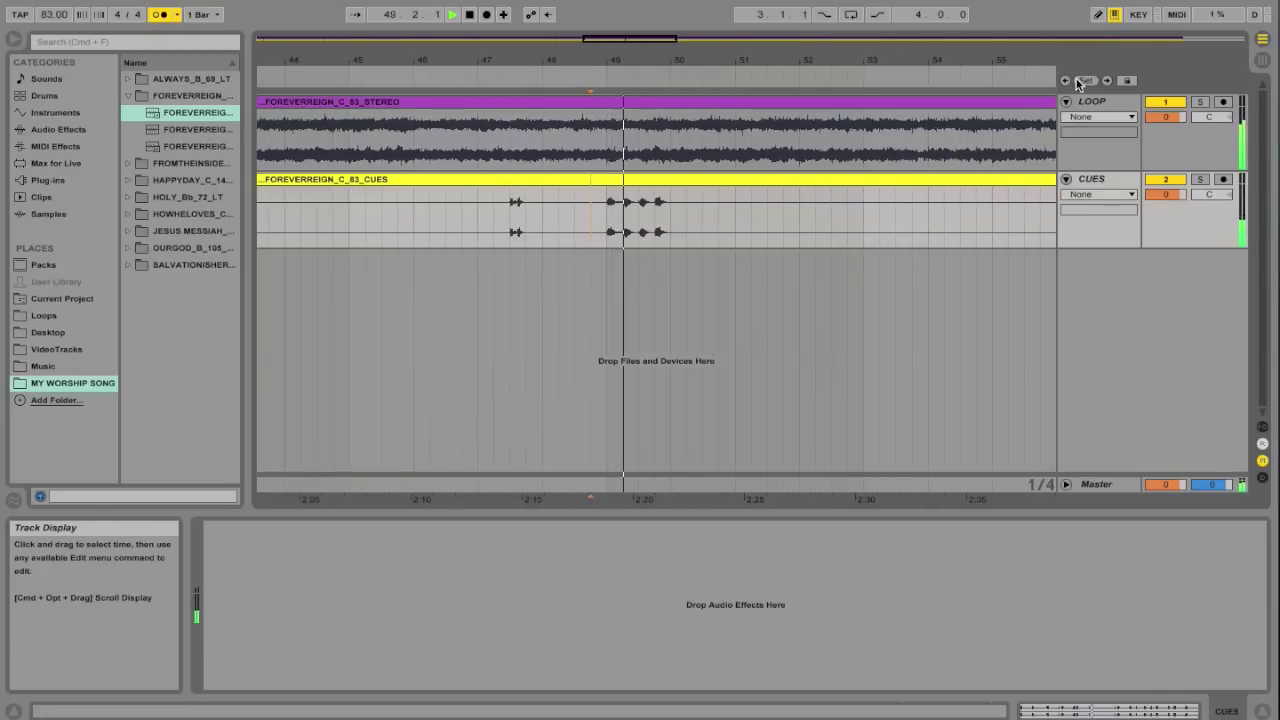
left_click(1086, 80)
left_click(656, 86)
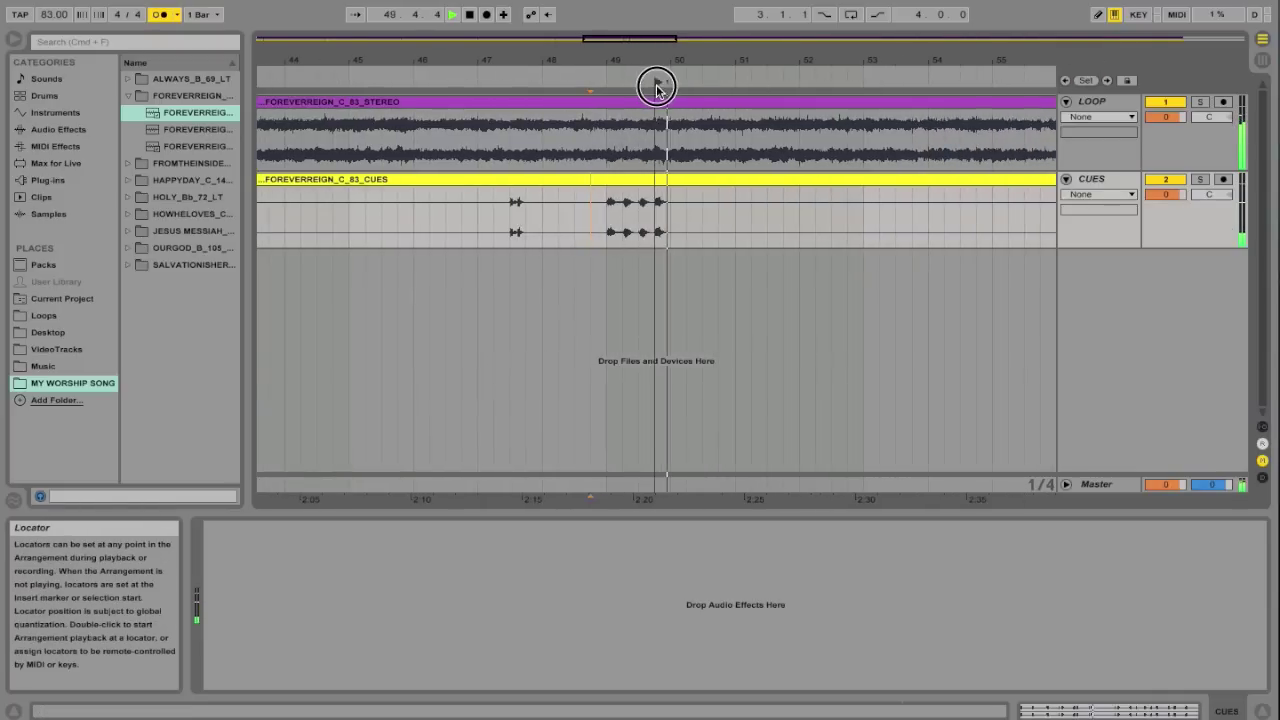
left_click_drag(656, 86, 674, 82)
- Rename the locator at bar 50 to CHORUS and stop playback
right_click(676, 84)
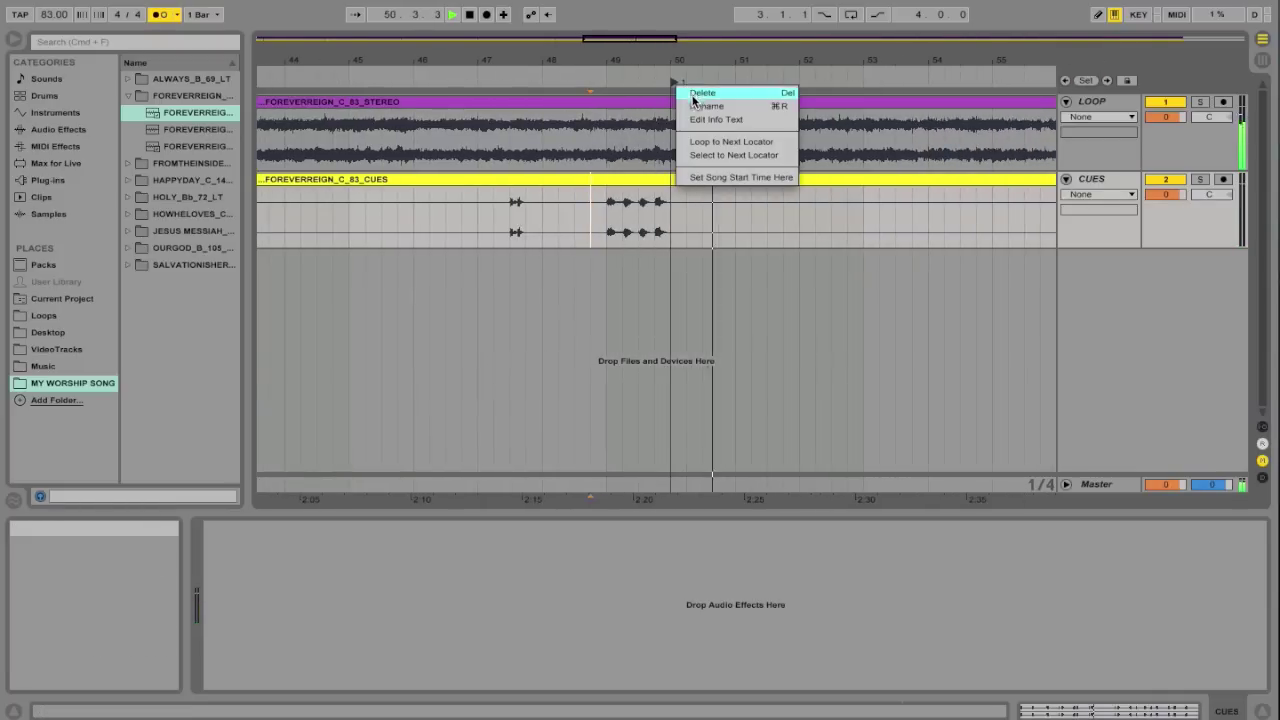
left_click(693, 105)
type("CHORUS")
key("Return")
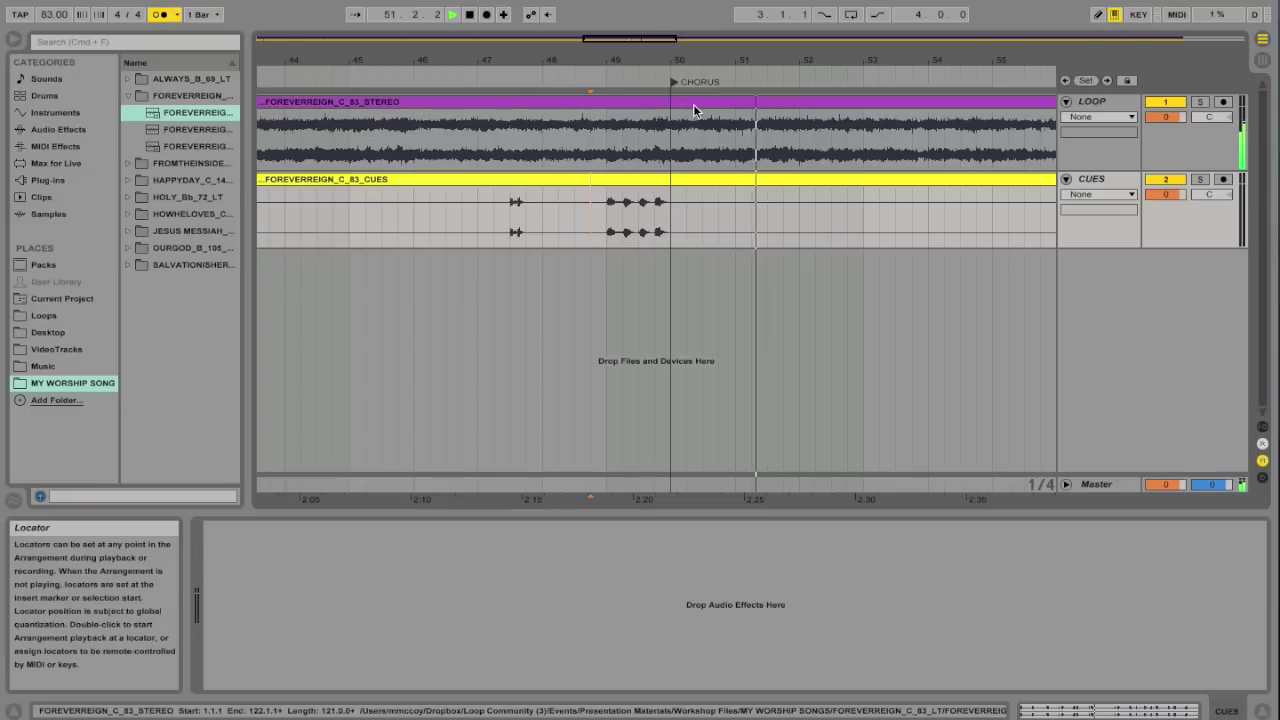
key("space")
- Play the cue at bar 67, set a locator during playback and move it to bar 68
scroll(659, 135, "right", 10)
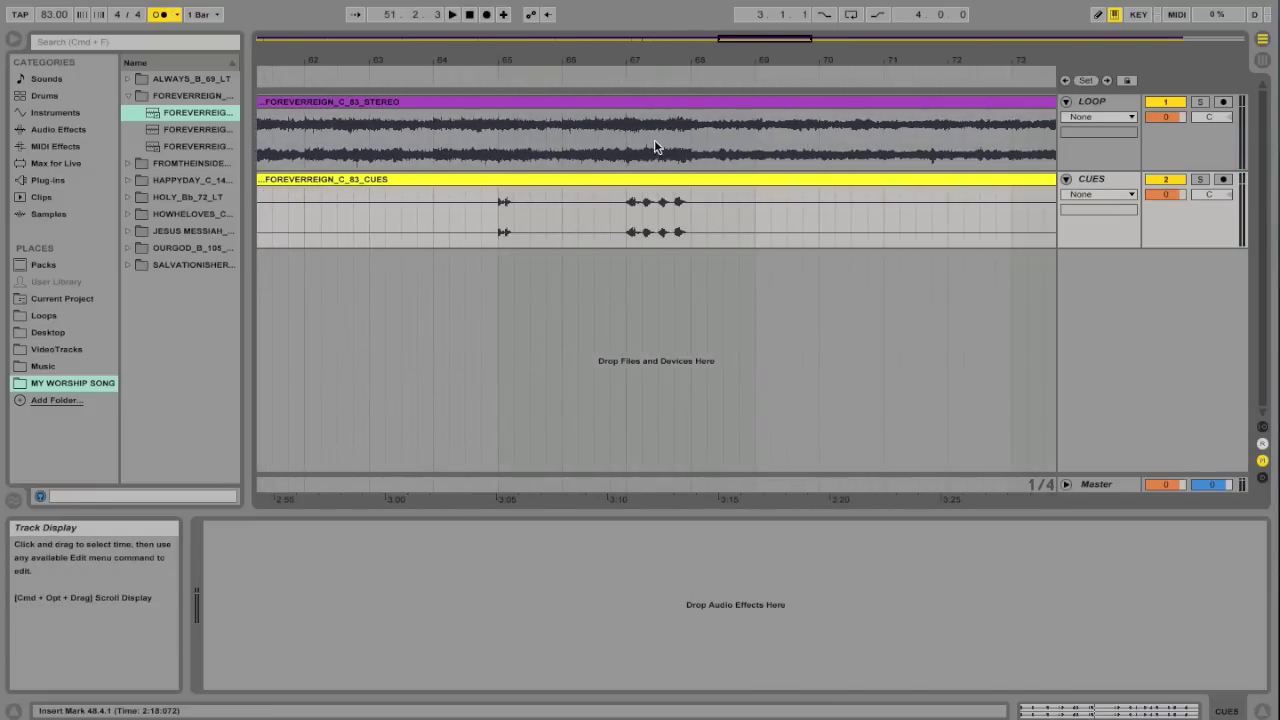
left_click(622, 204)
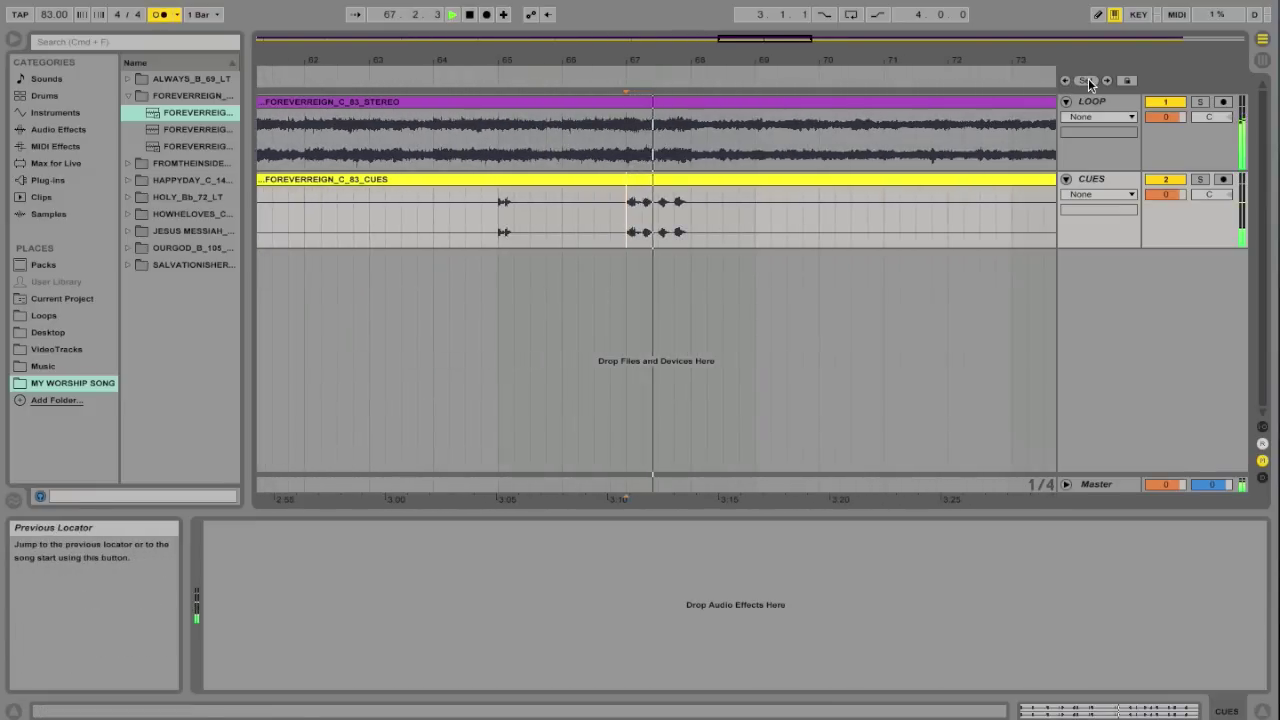
left_click(1086, 81)
left_click_drag(626, 88, 689, 80)
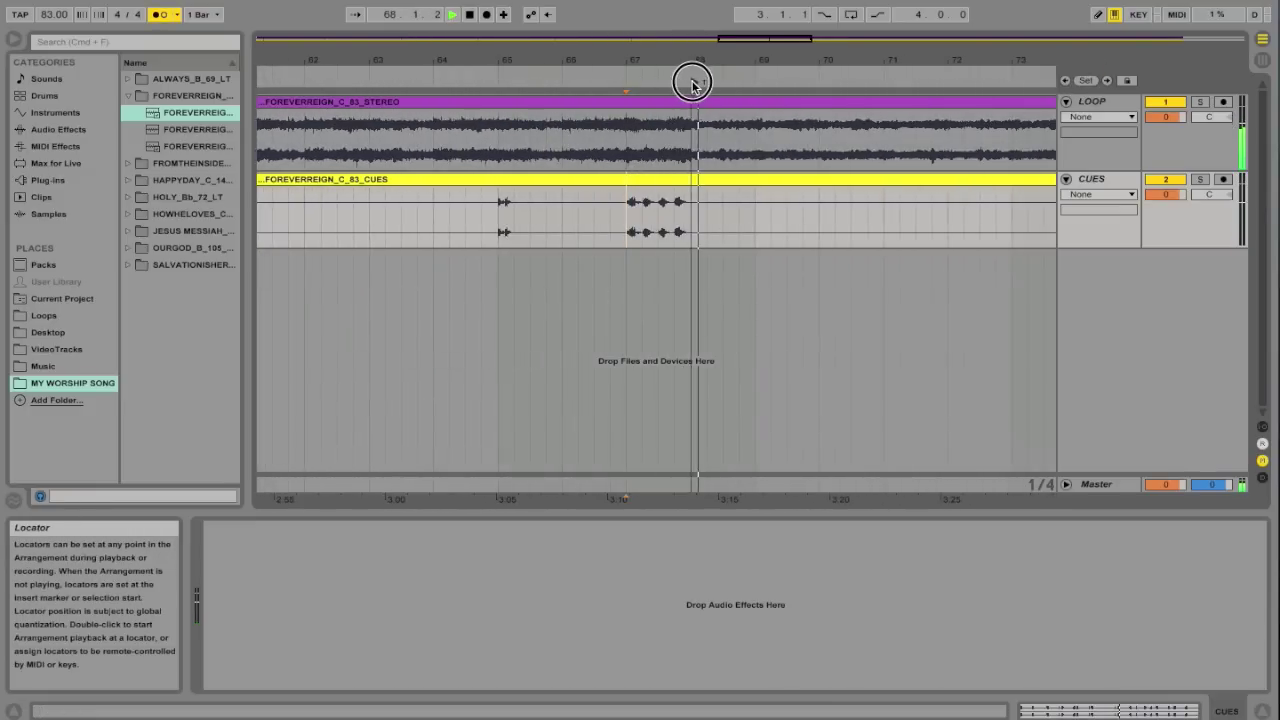
- Rename the locator at bar 68 to BRIDGE
right_click(694, 82)
left_click(724, 104)
type("BR")
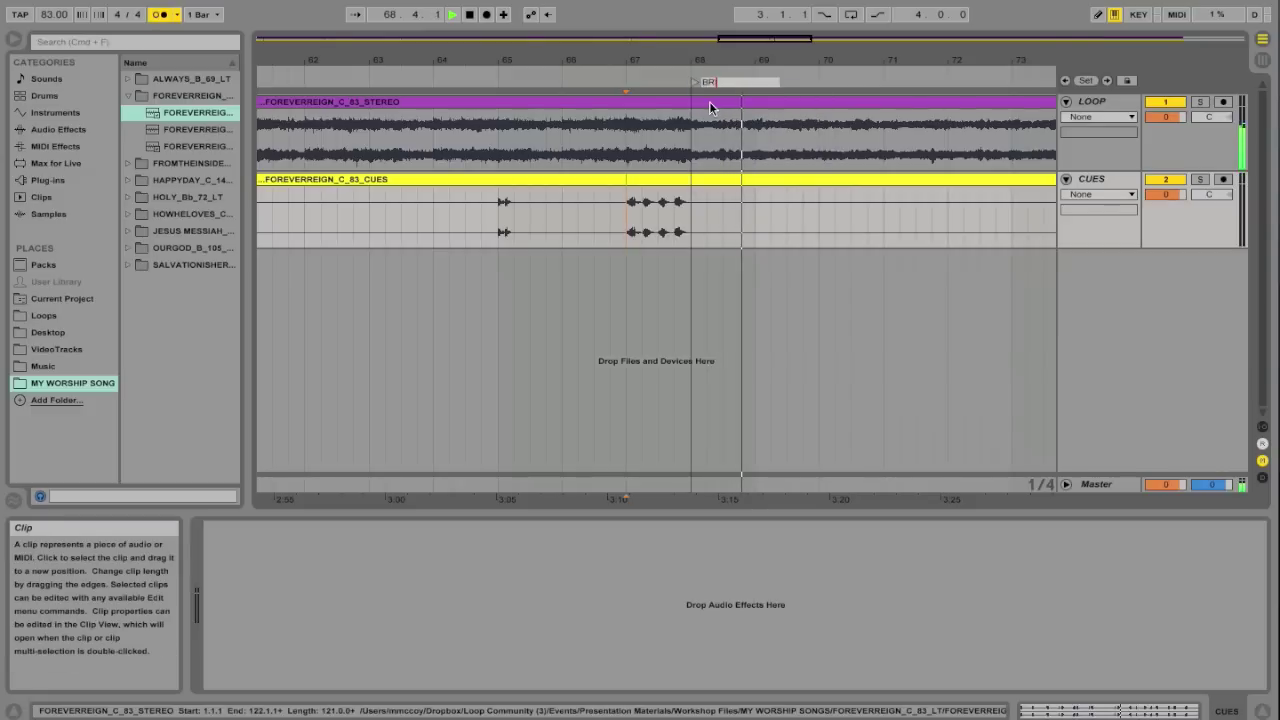
type("IDGE")
key("Return")
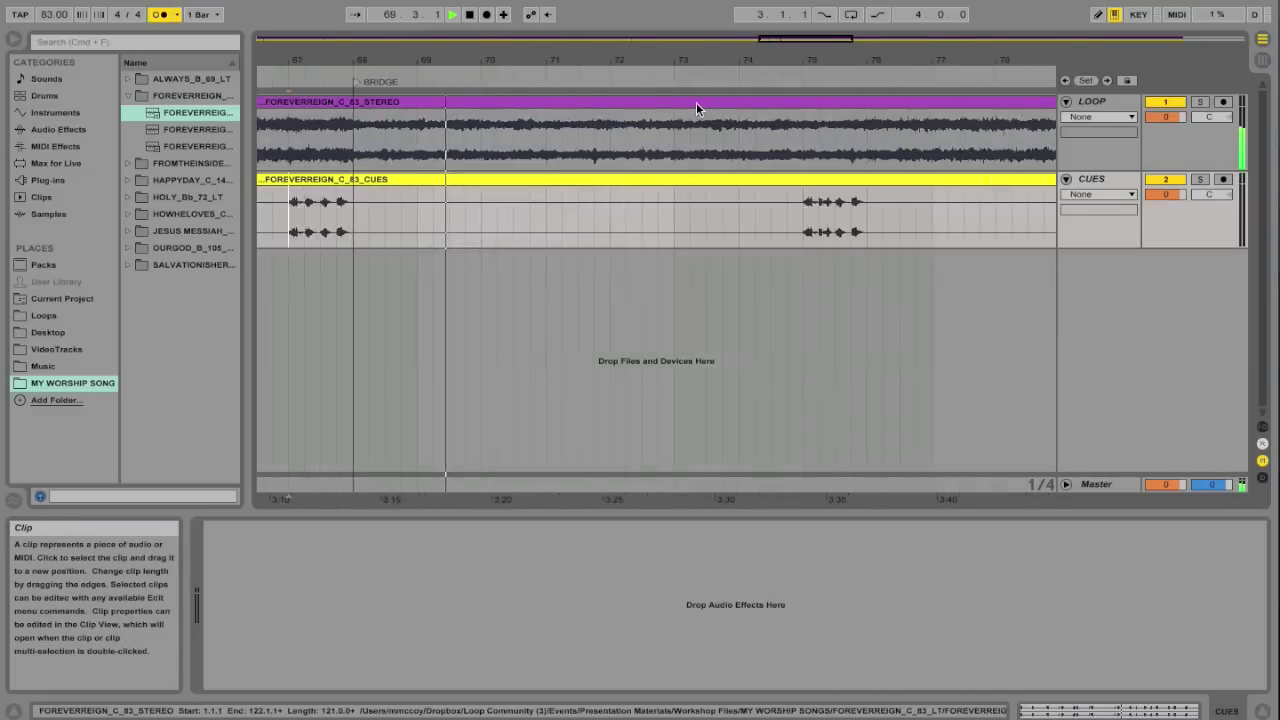
- Play from just before the cue at bar 75 and set a locator at bar 75 during playback
scroll(696, 102, "right", 2)
key("space")
left_click(683, 197)
key("space")
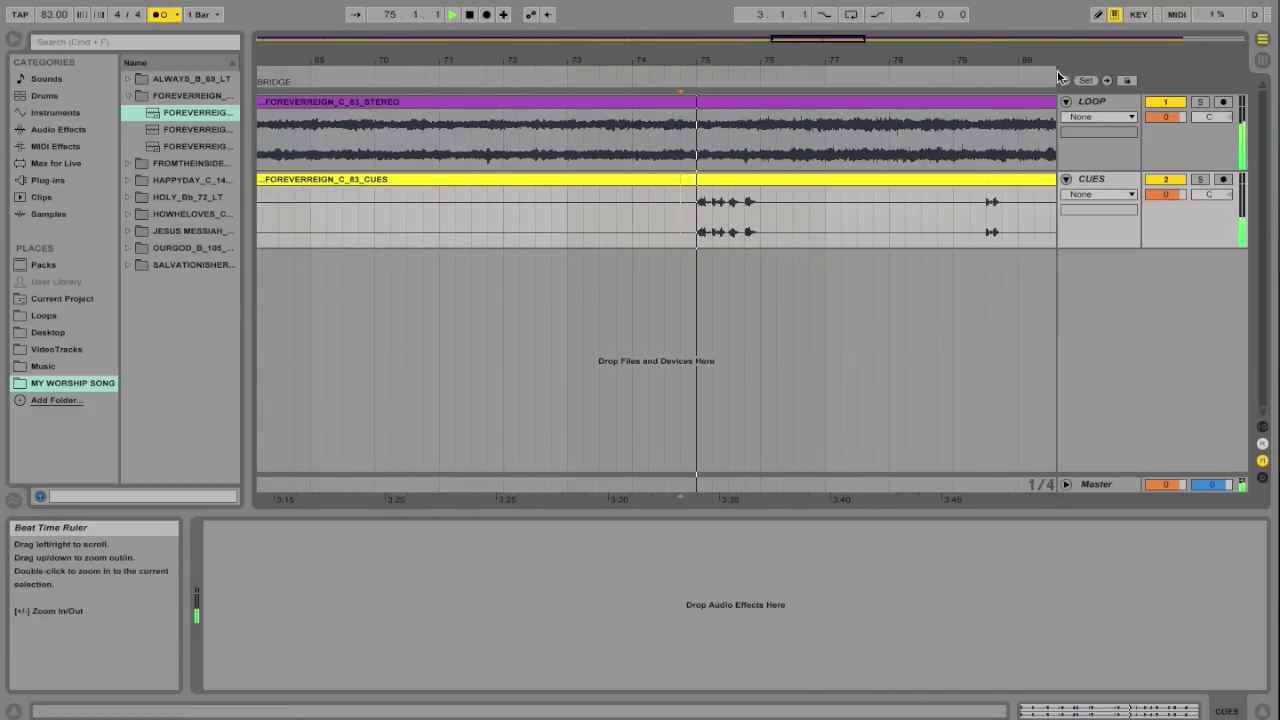
left_click(1085, 80)
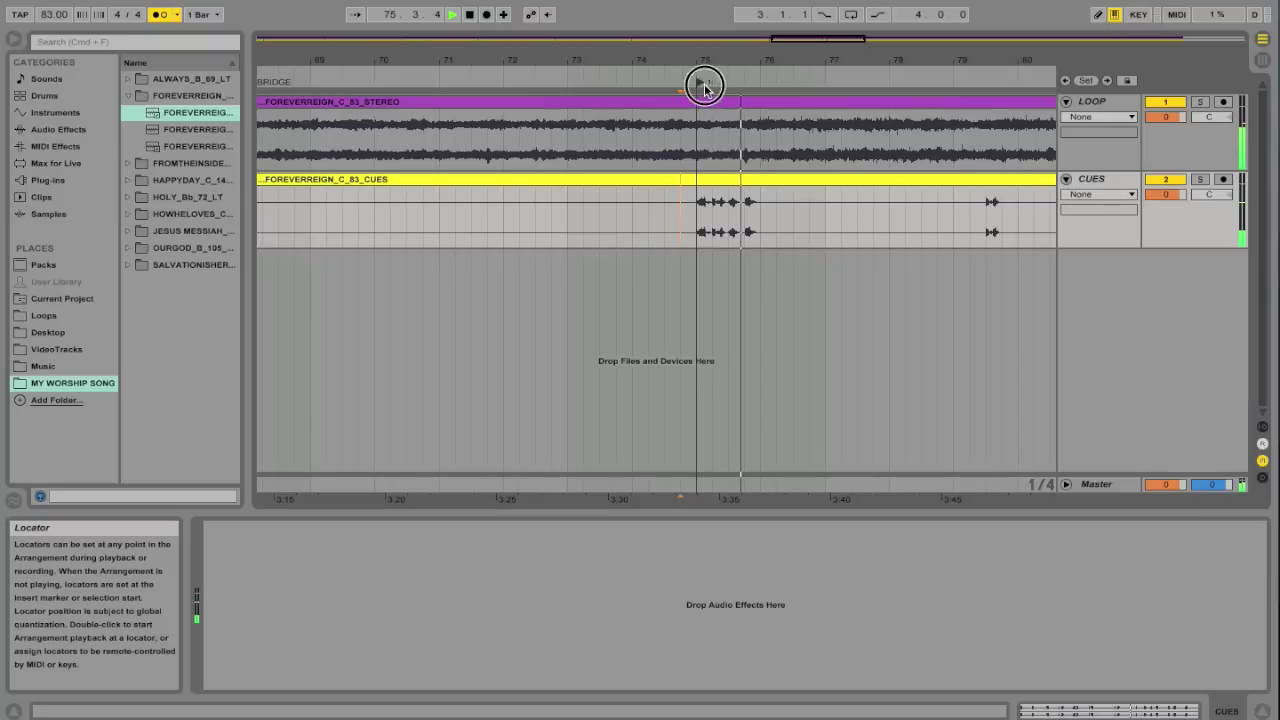
- Play from 84.4.1, just before the cue at bar 85, and move the new unnamed locator to bar 86
left_click_drag(705, 88, 958, 88)
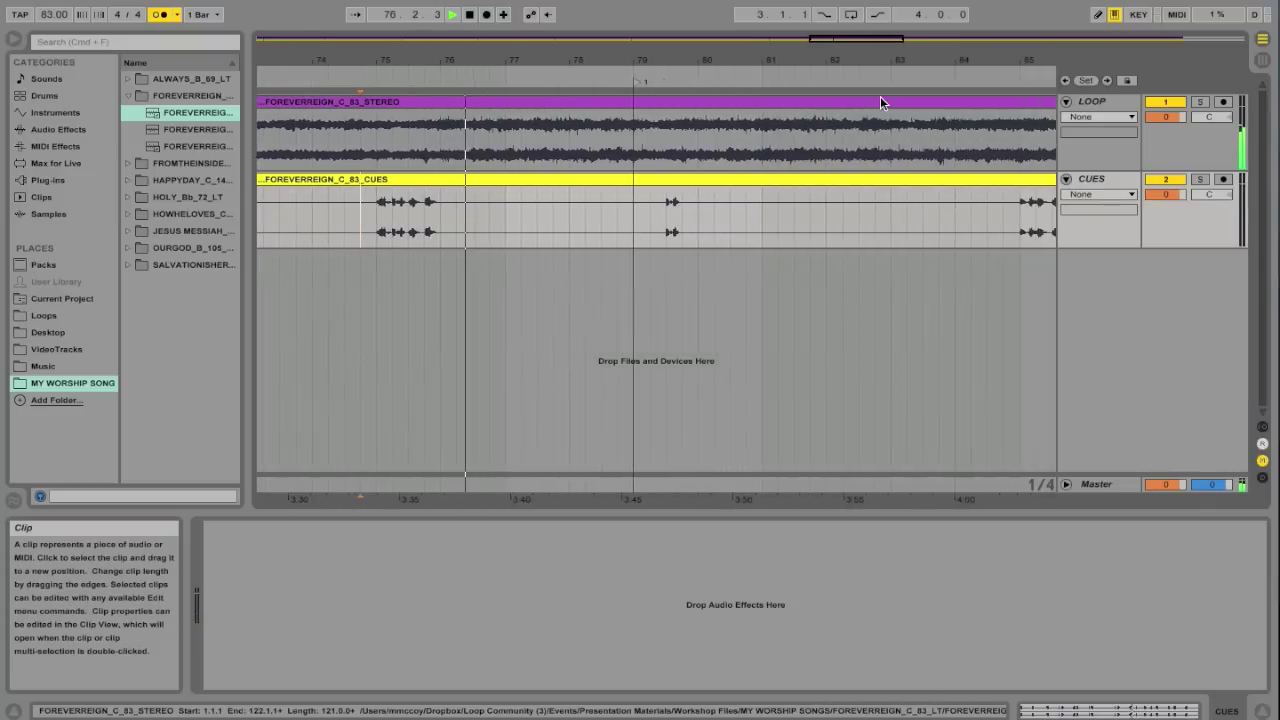
left_click(755, 190)
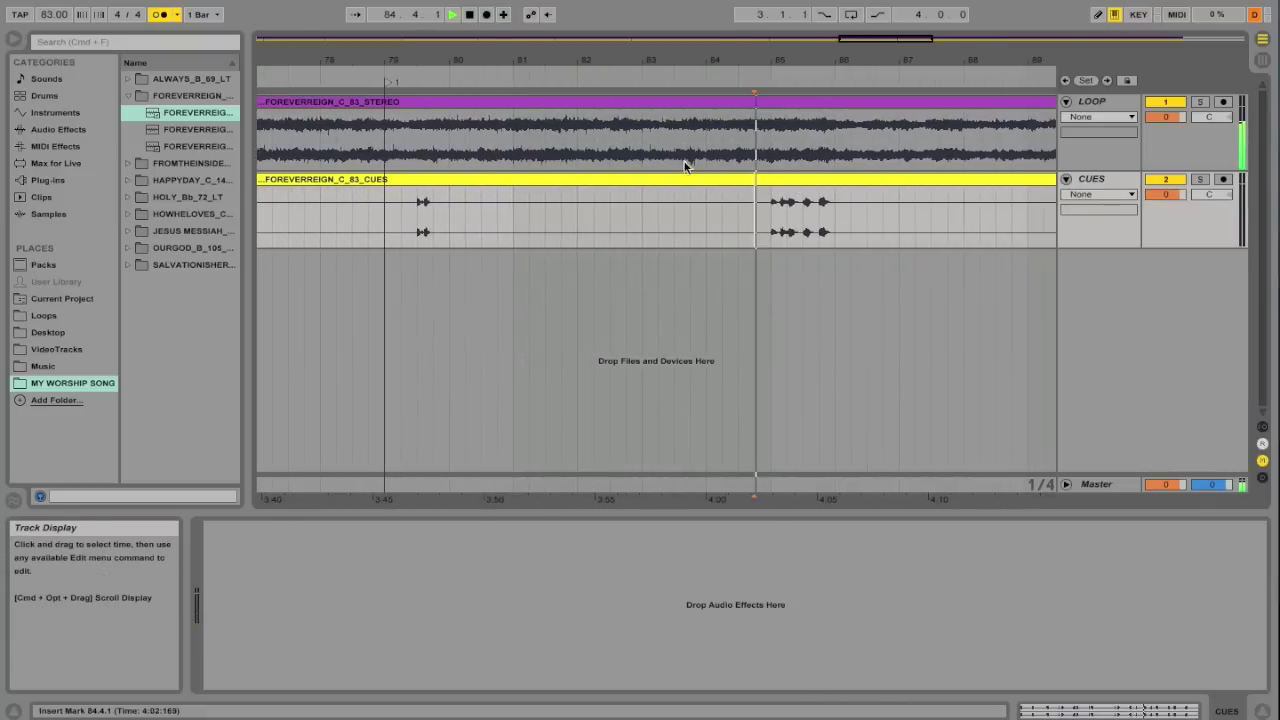
left_click_drag(390, 82, 846, 85)
- Rename the locator at bar 86 to DOWN CHORUS and stop playback
right_click(846, 84)
left_click(858, 103)
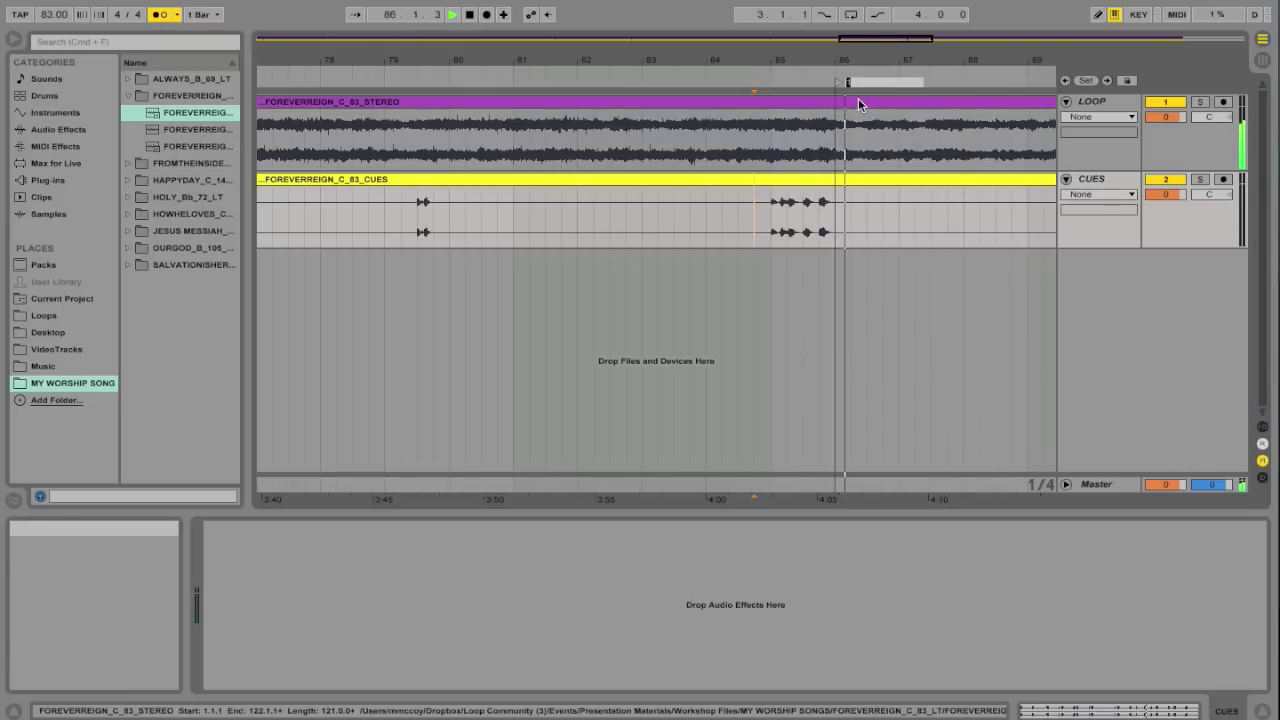
type("DOWN CHORS")
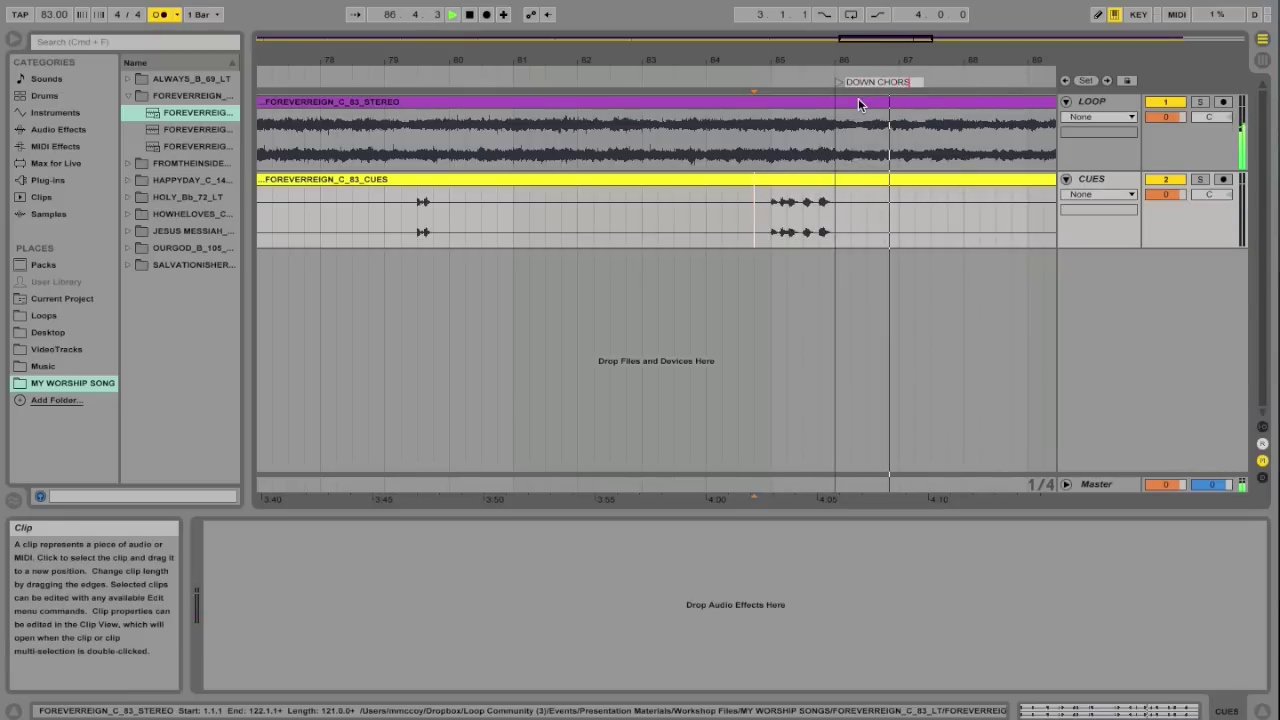
key("BackSpace")
type("US")
key("Return")
key("space")
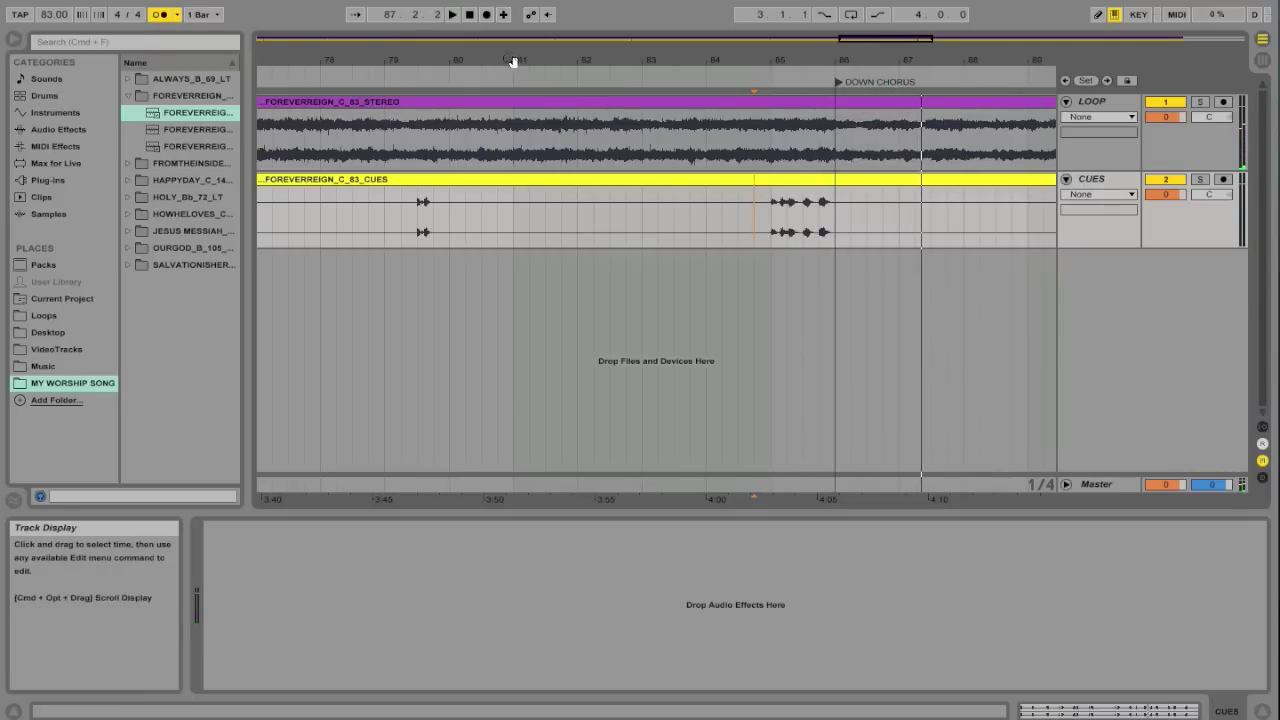
left_click_drag(512, 62, 512, 12)
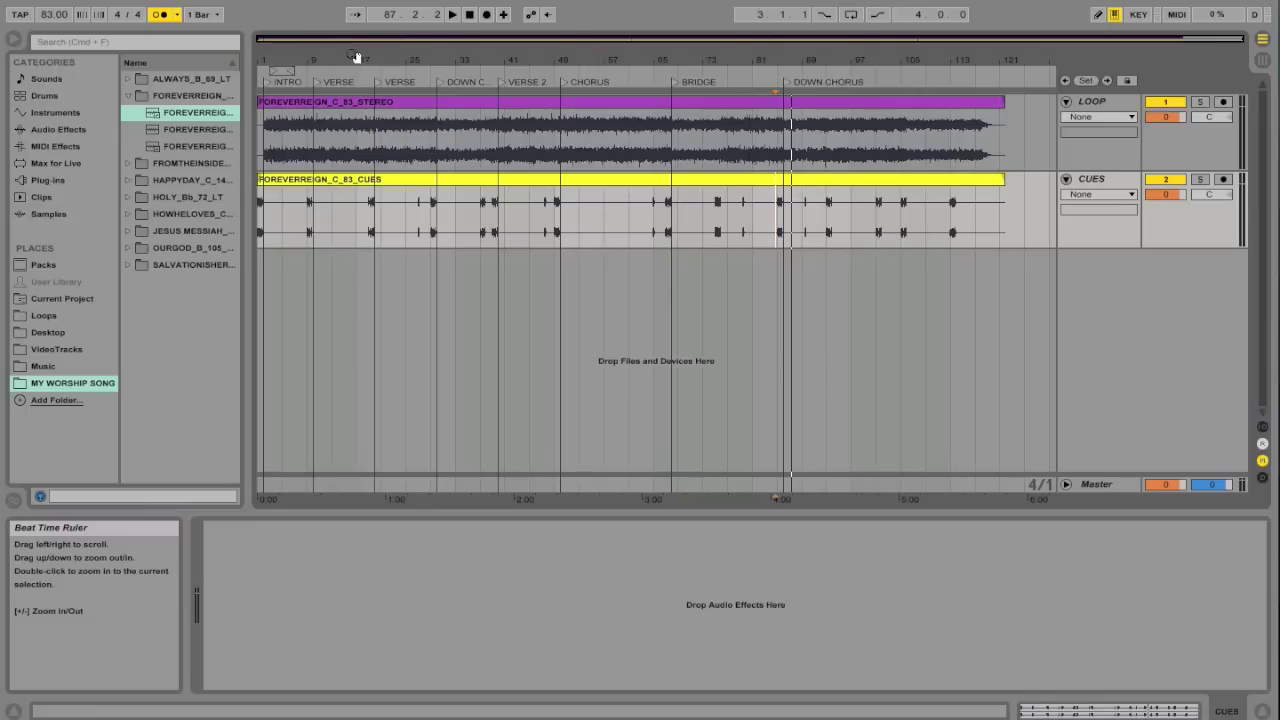
left_click_drag(356, 56, 356, 72)
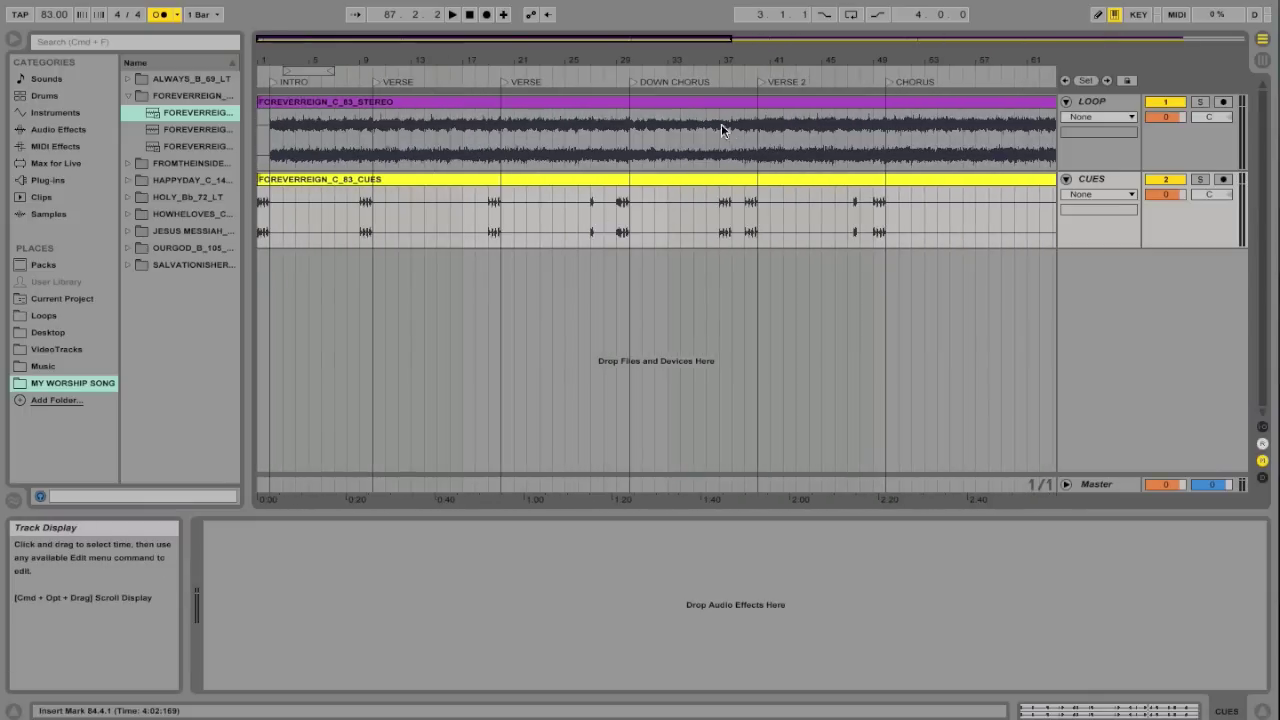
scroll(710, 125, "right", 3)
scroll(708, 125, "left", 3)
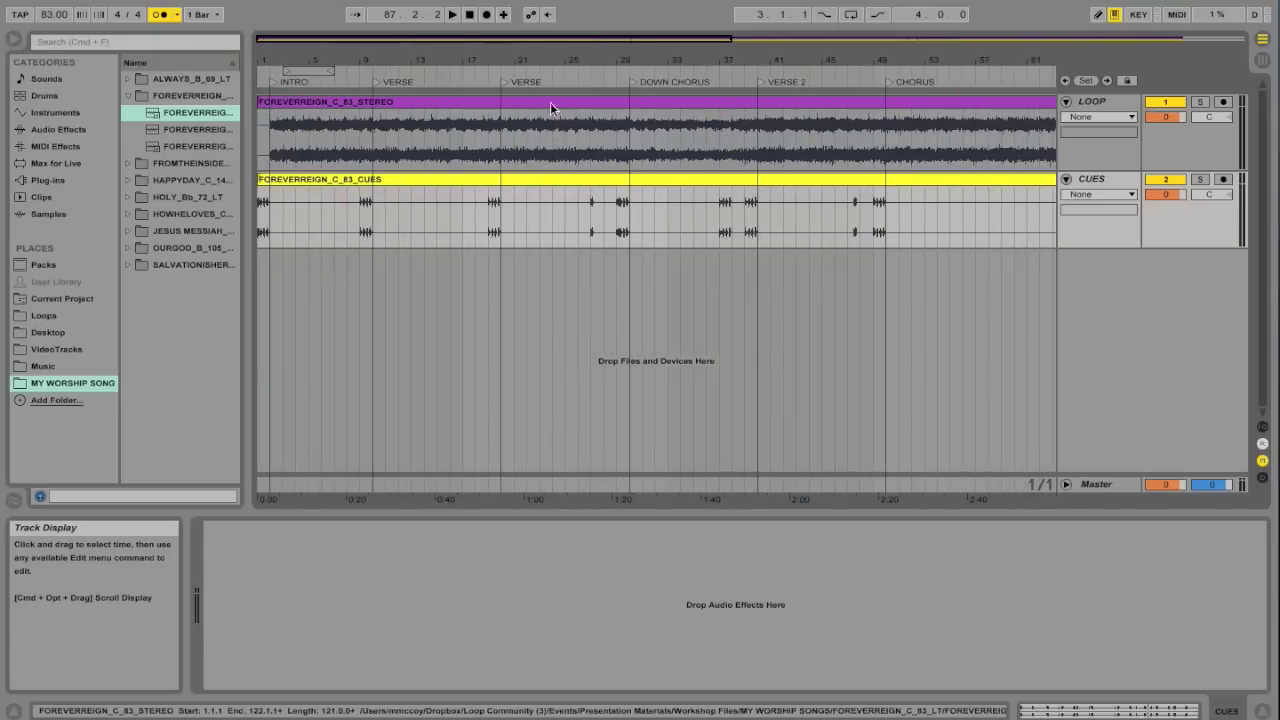
left_click_drag(527, 63, 527, 106)
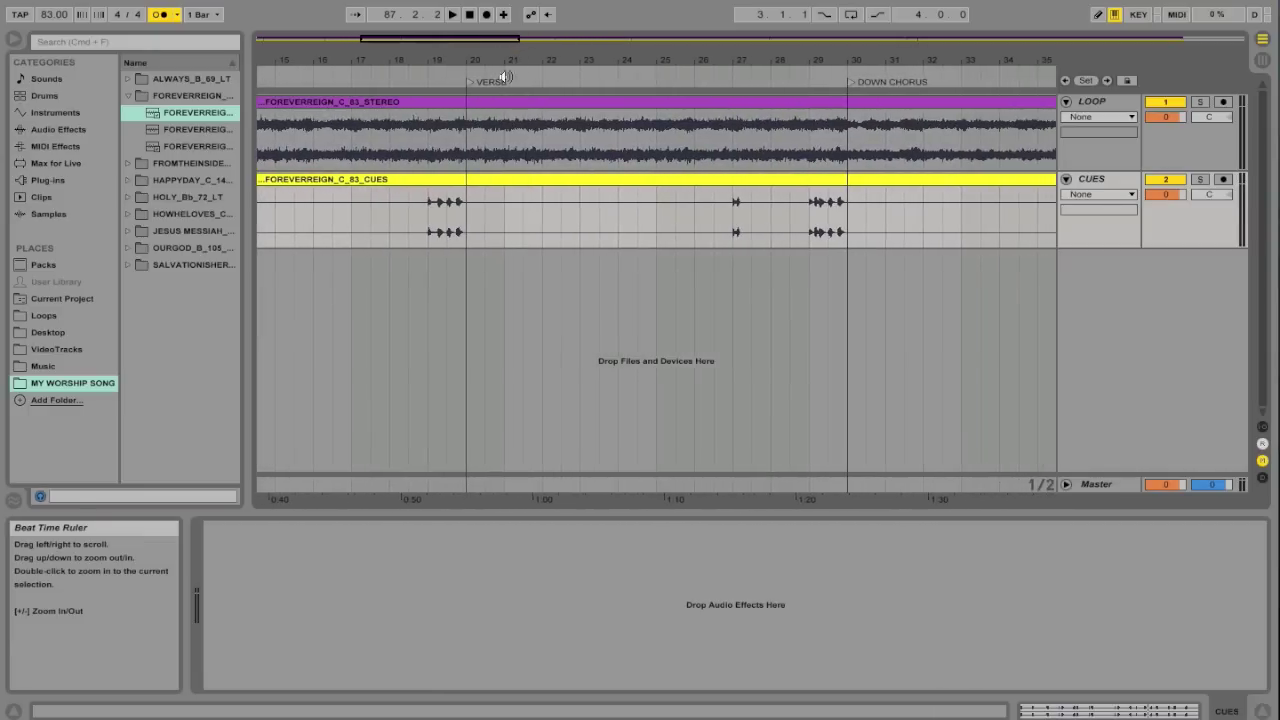
left_click_drag(751, 56, 751, 25)
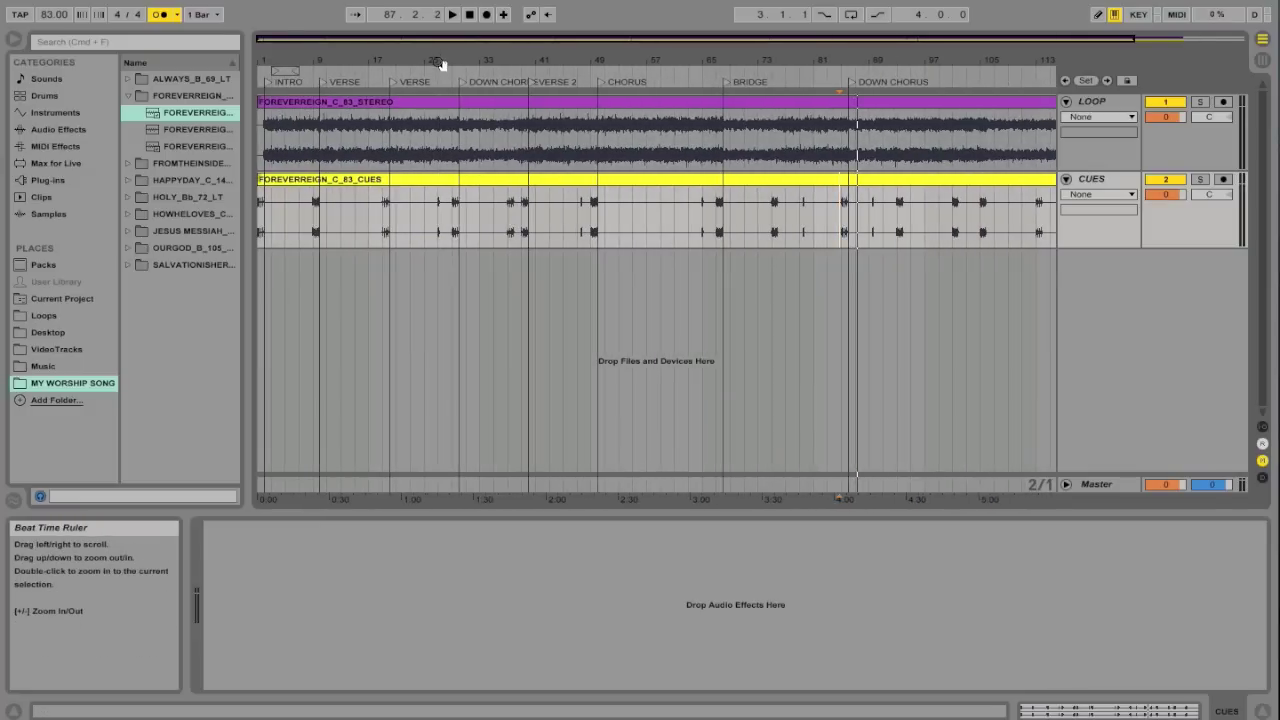
left_click_drag(441, 60, 580, 71)
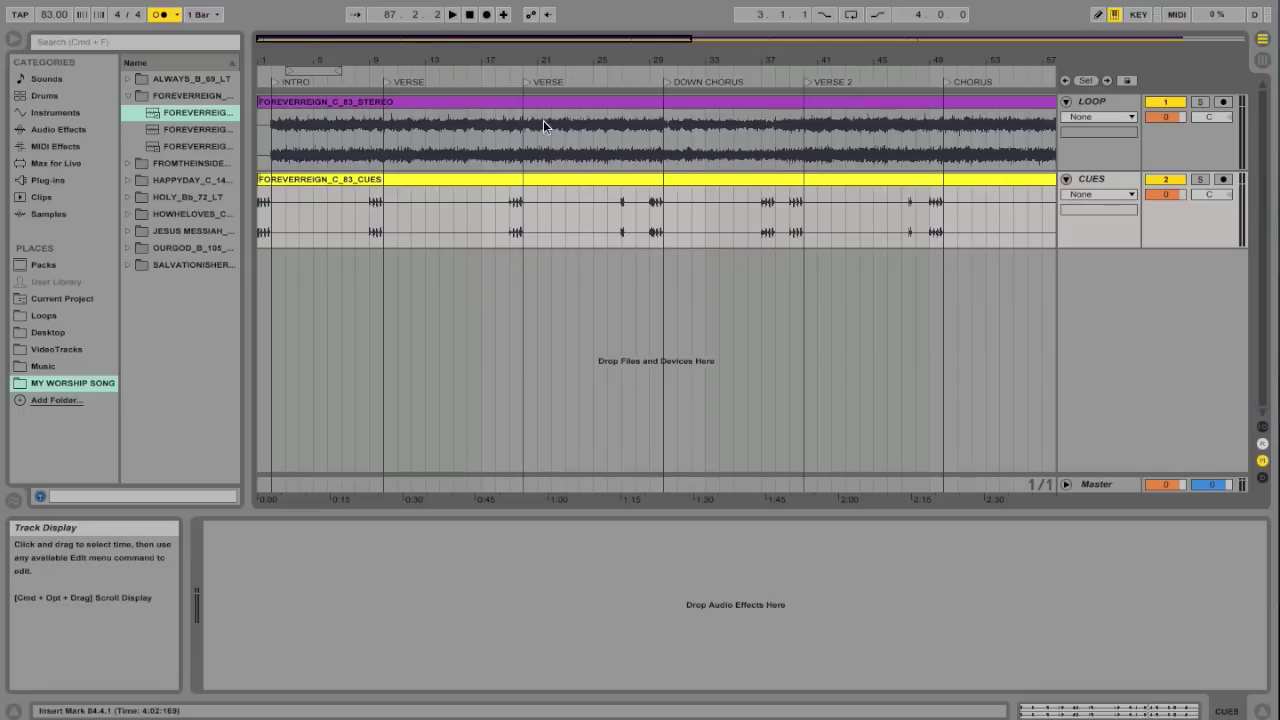
- Try deleting the clip material of the second VERSE section, bars 20 to 30, on both tracks, and undo the deletion
left_click(636, 218)
mouse_move(662, 210)
left_mouse_down()
mouse_move(640, 137)
mouse_move(524, 131)
left_mouse_up()
key("Delete")
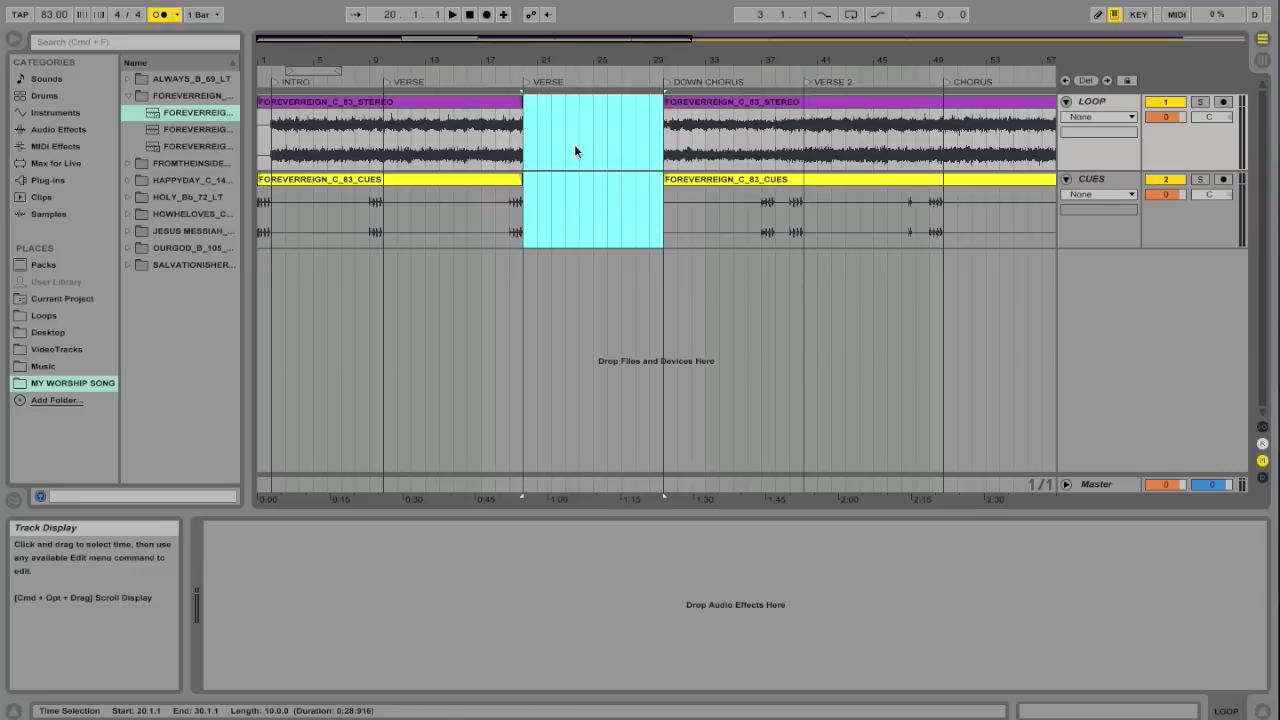
left_click(605, 141)
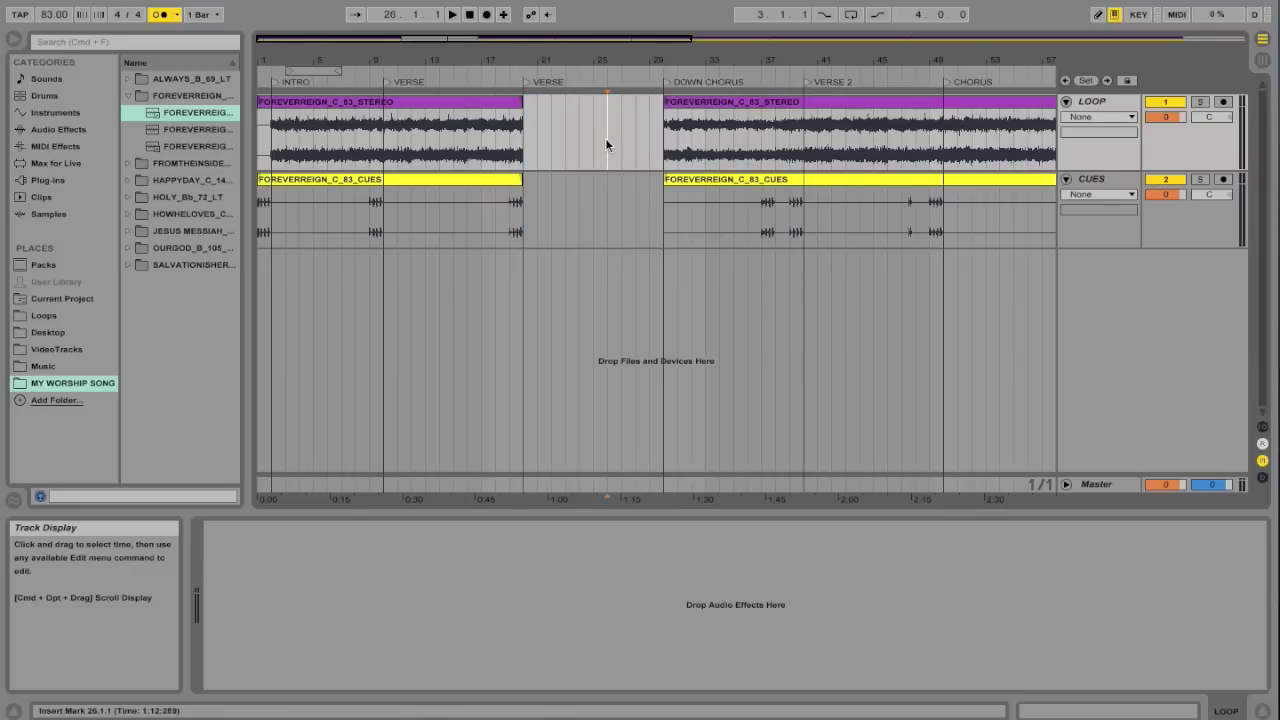
left_click_drag(655, 242, 534, 126)
left_click(537, 123)
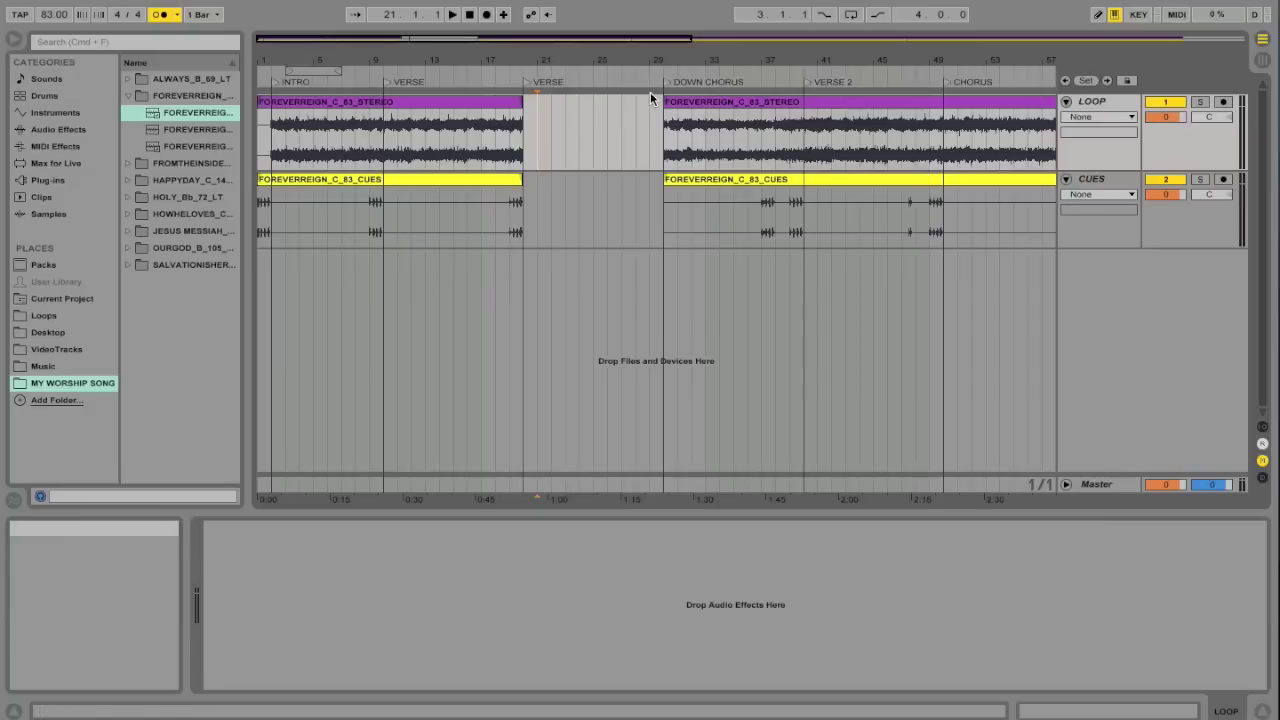
left_click(642, 117)
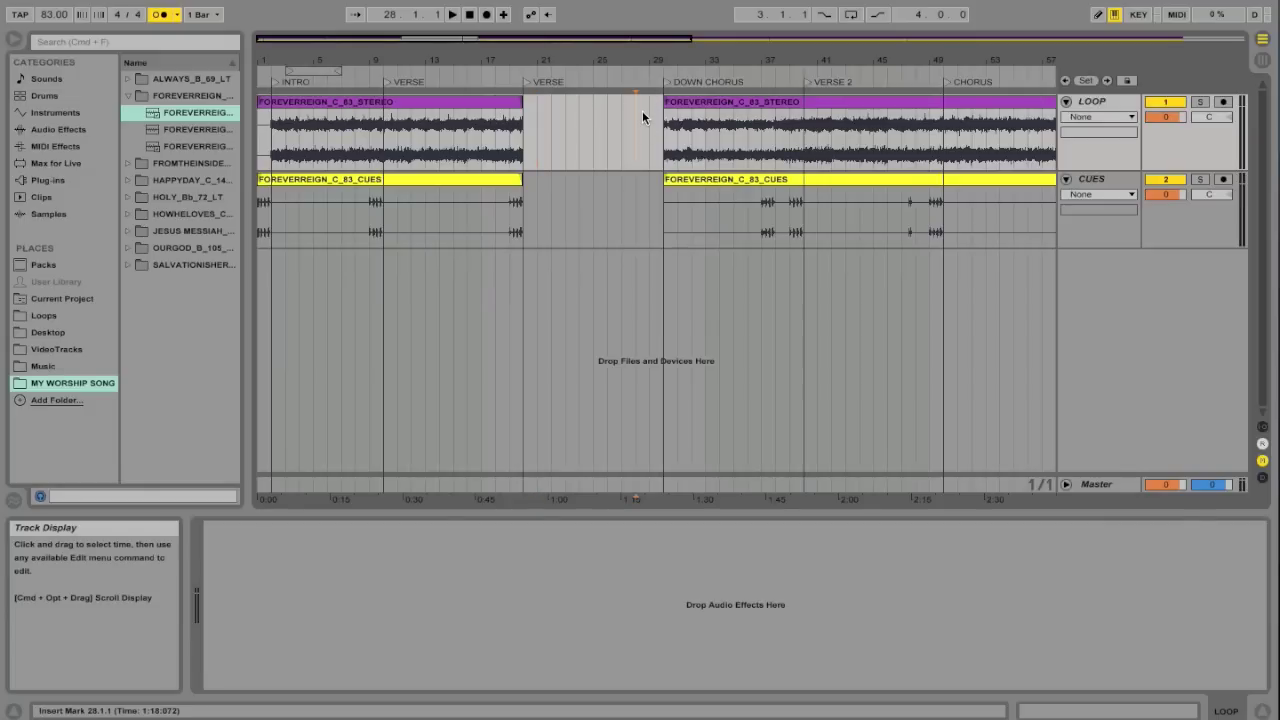
key("super+z")
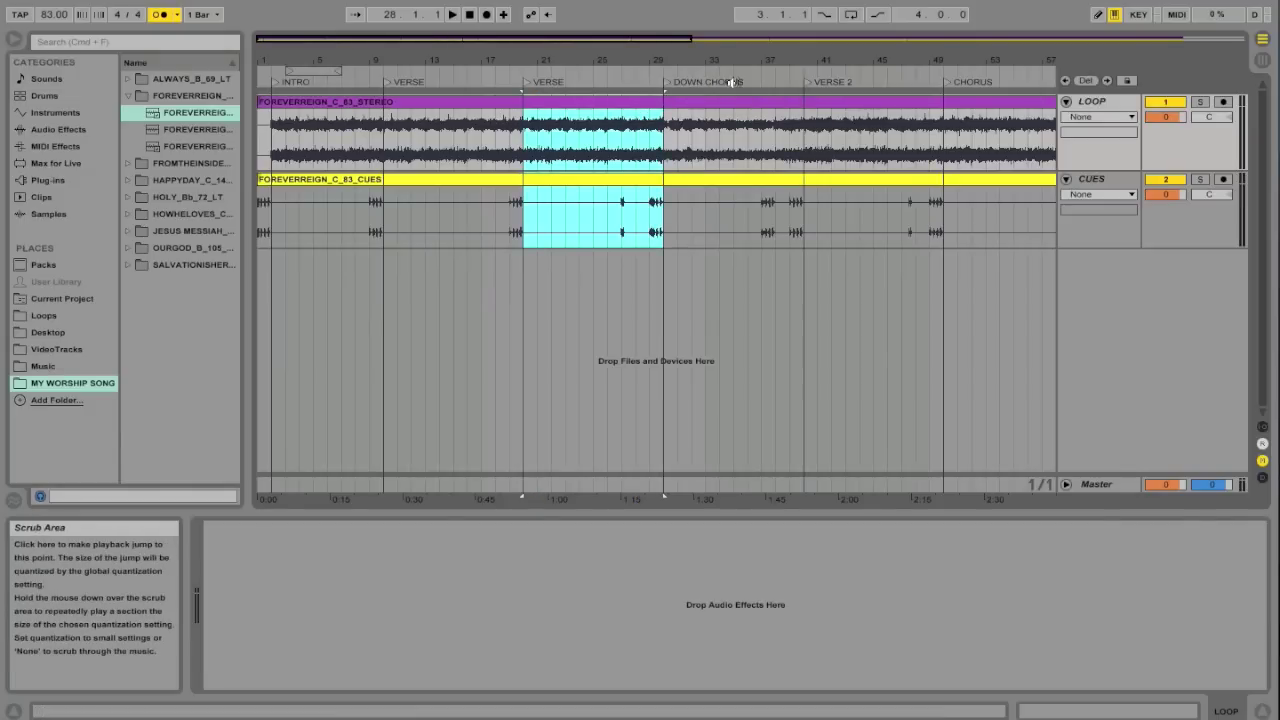
- Set the loop brace around the second VERSE section, bars 20 to 30, and delete that time from the arrangement
left_click(622, 235)
left_click_drag(314, 72, 659, 70)
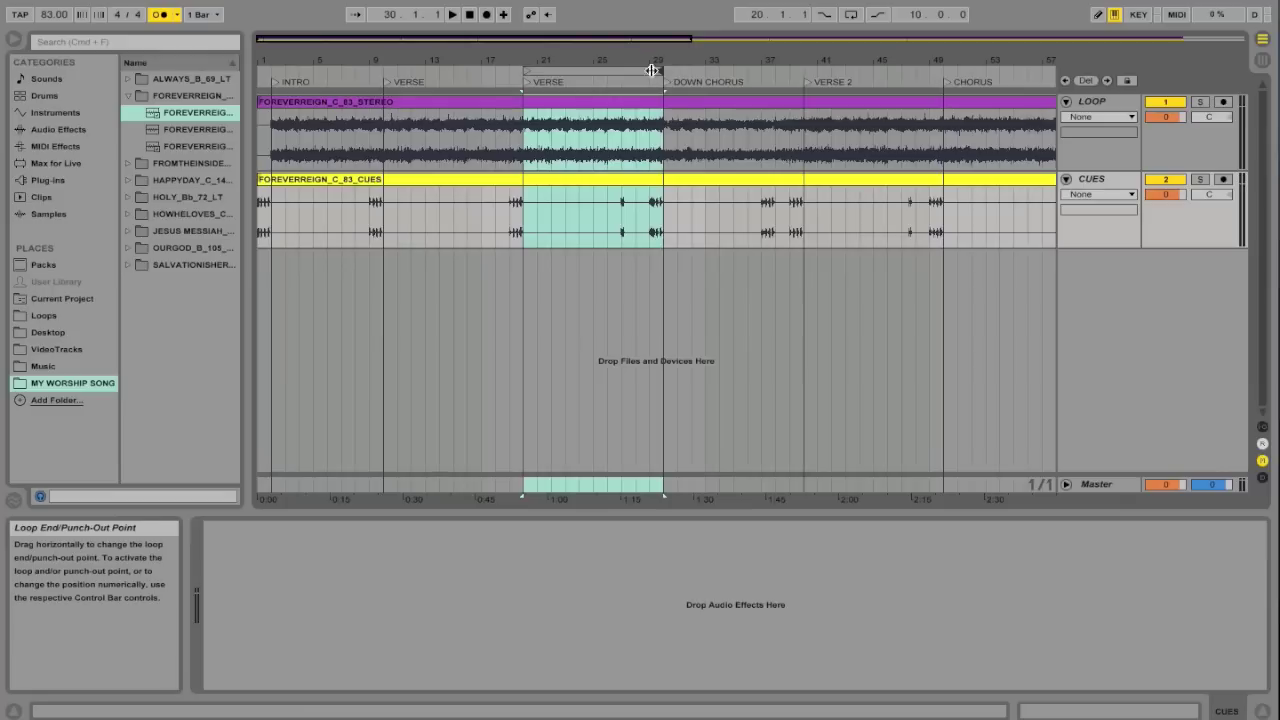
left_click(614, 70)
right_click(580, 72)
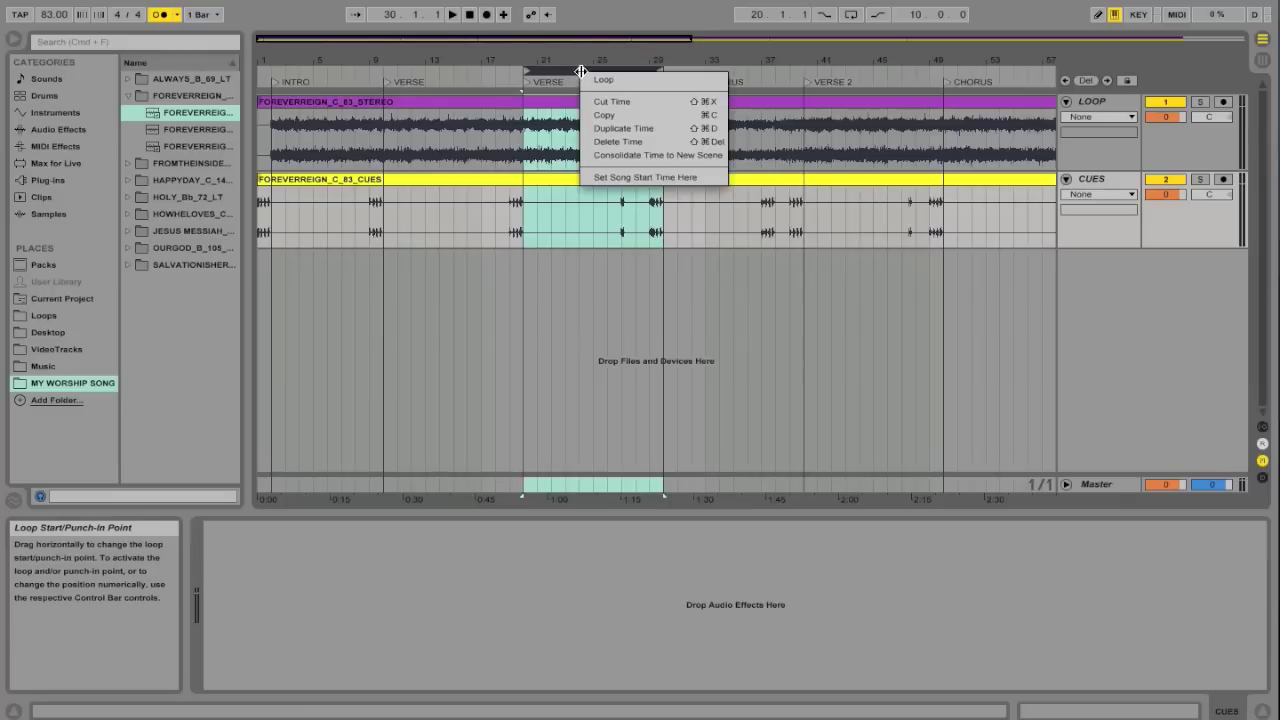
left_click(633, 143)
- Set the loop brace around the CHORUS section, bars 40 to 58, and duplicate that time
left_click_drag(533, 59, 533, 178)
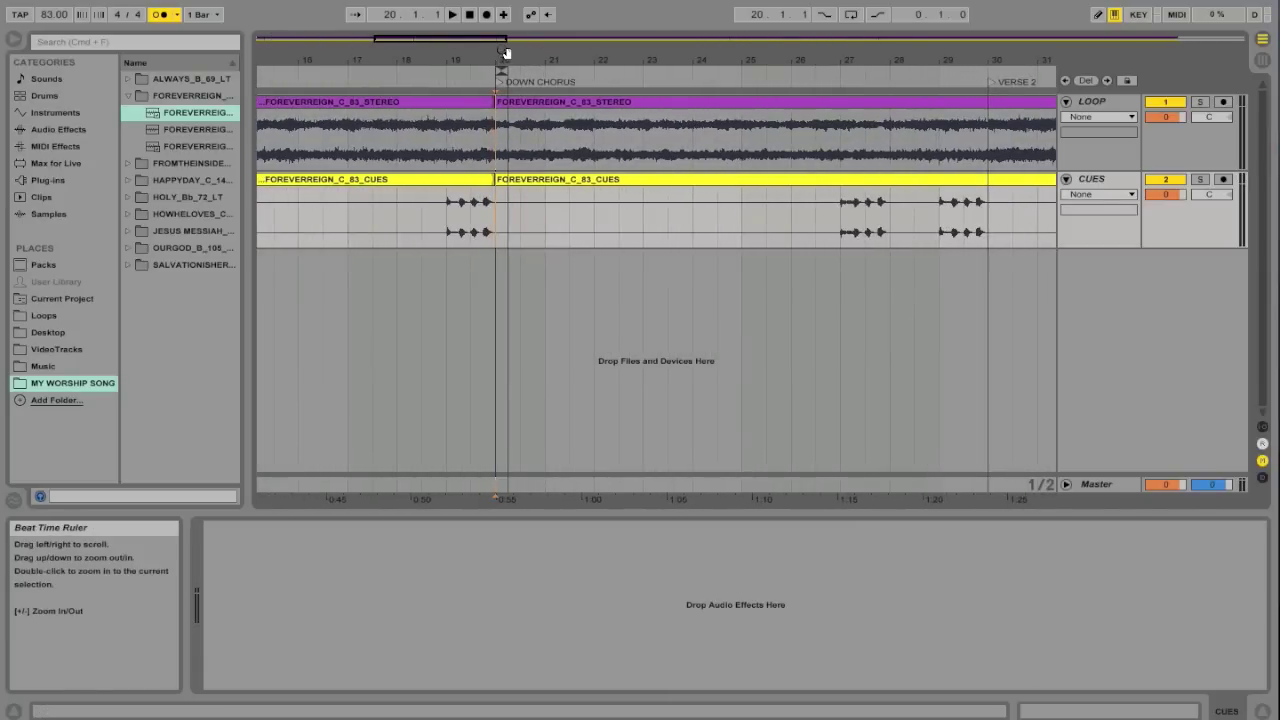
left_click_drag(506, 53, 506, 28)
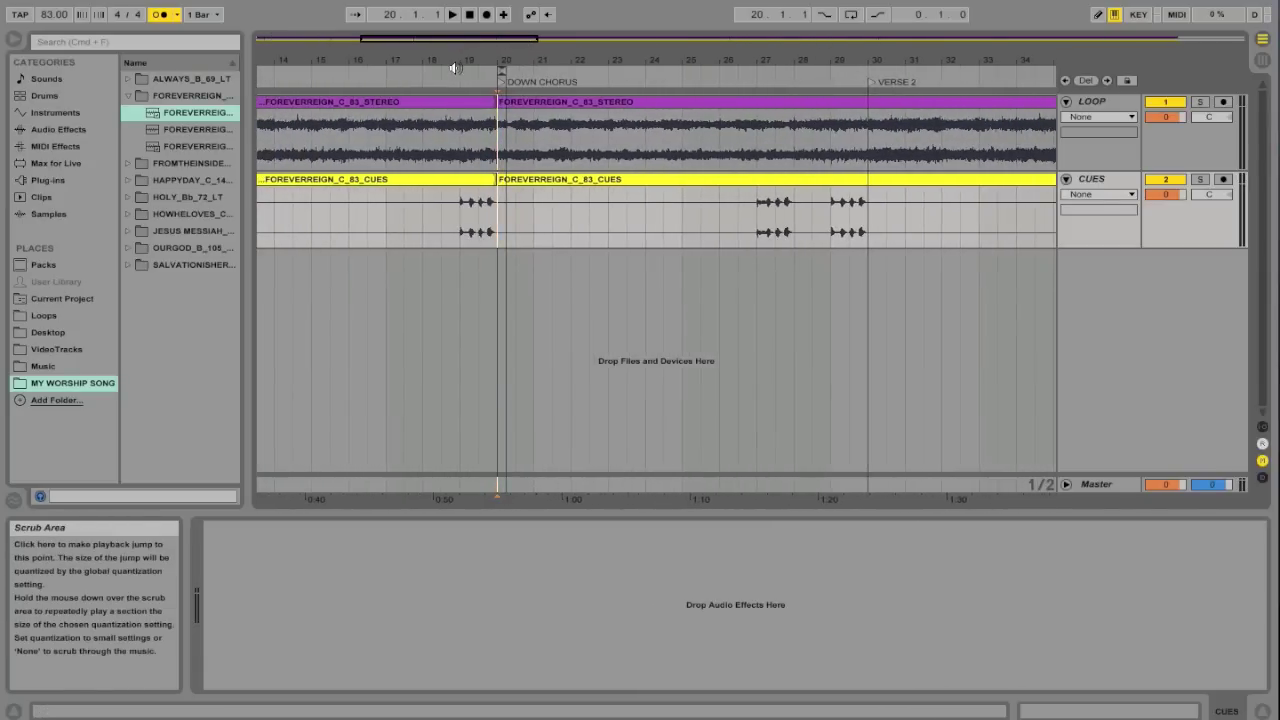
left_click_drag(464, 62, 464, 4)
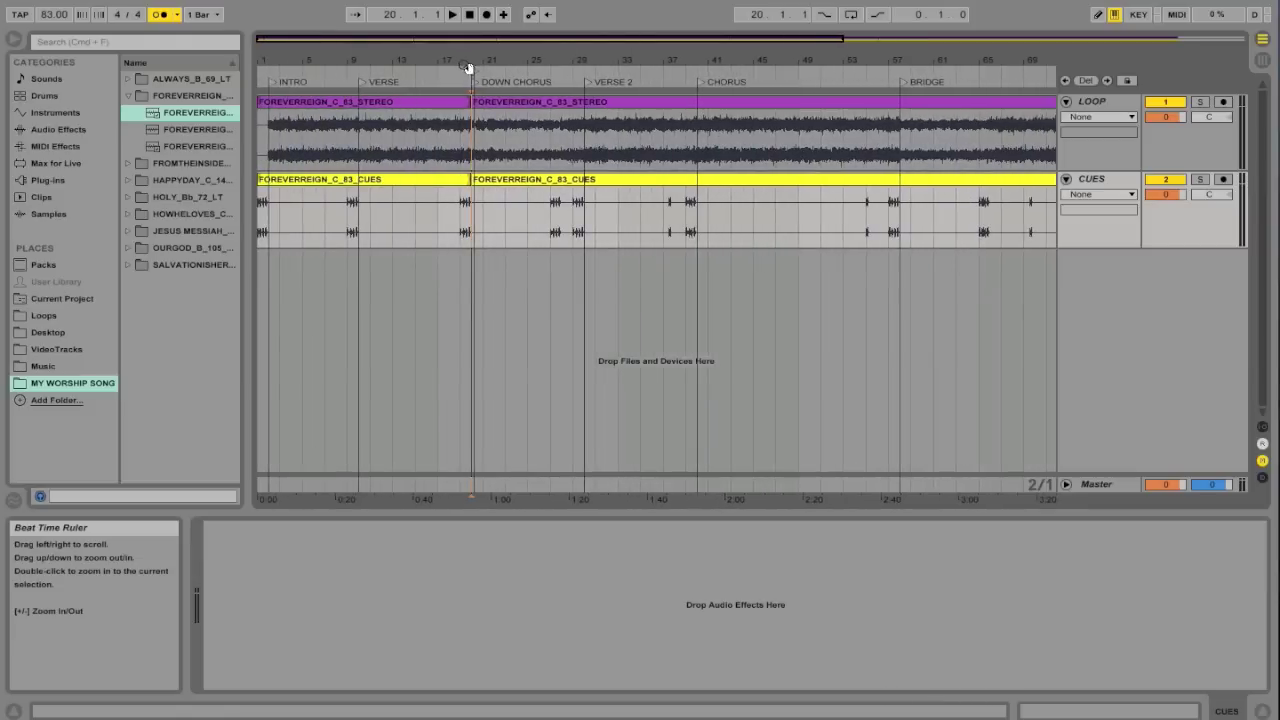
left_click_drag(733, 61, 672, 61)
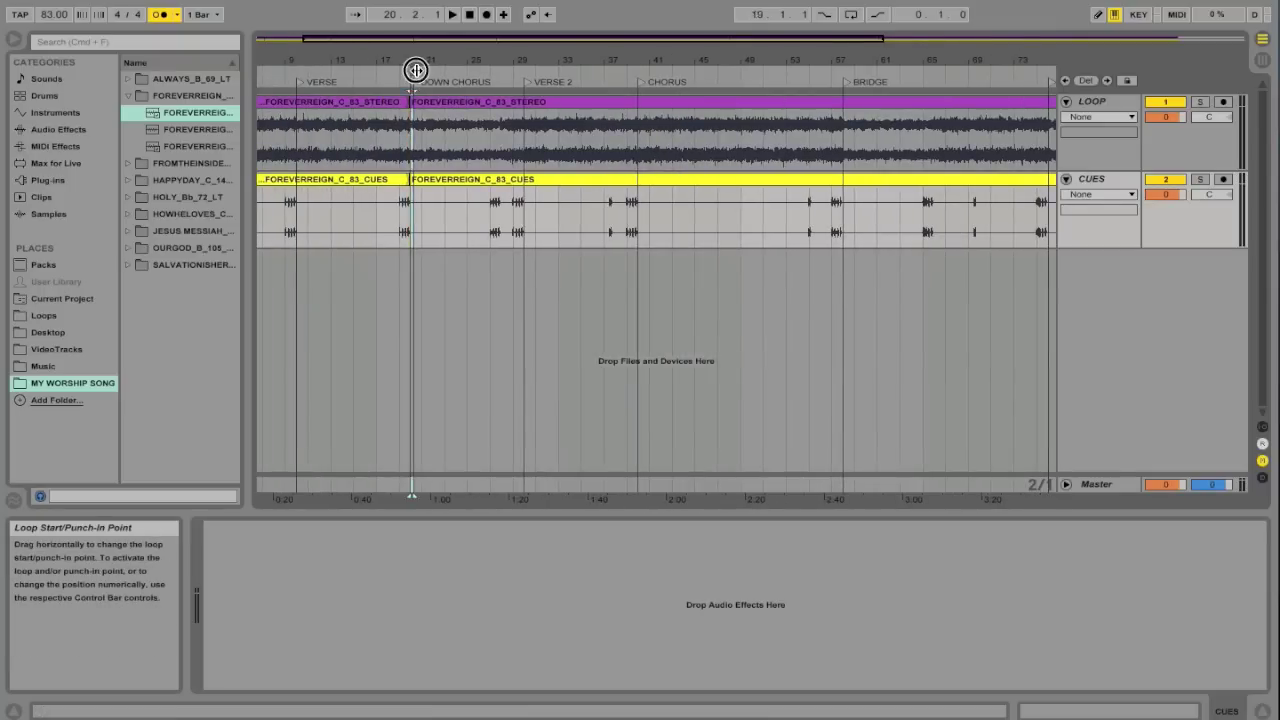
left_click_drag(416, 68, 680, 62)
key("minus")
right_click(621, 69)
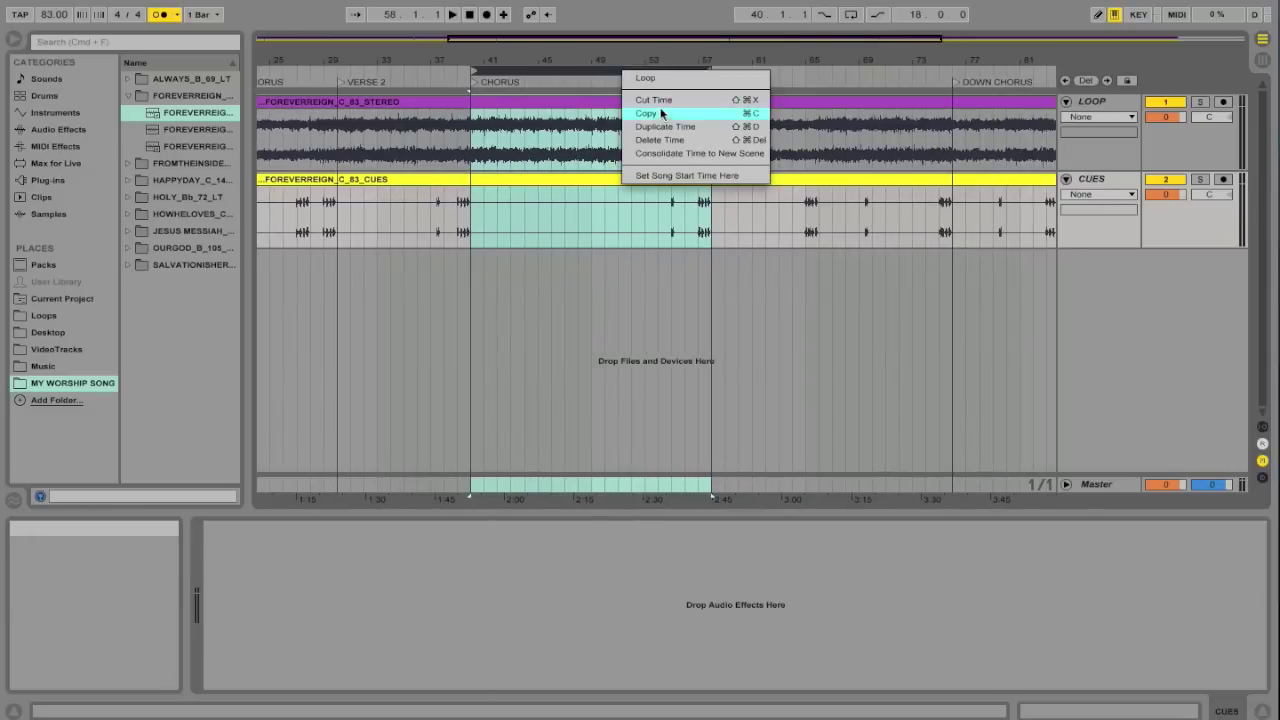
left_click(662, 127)
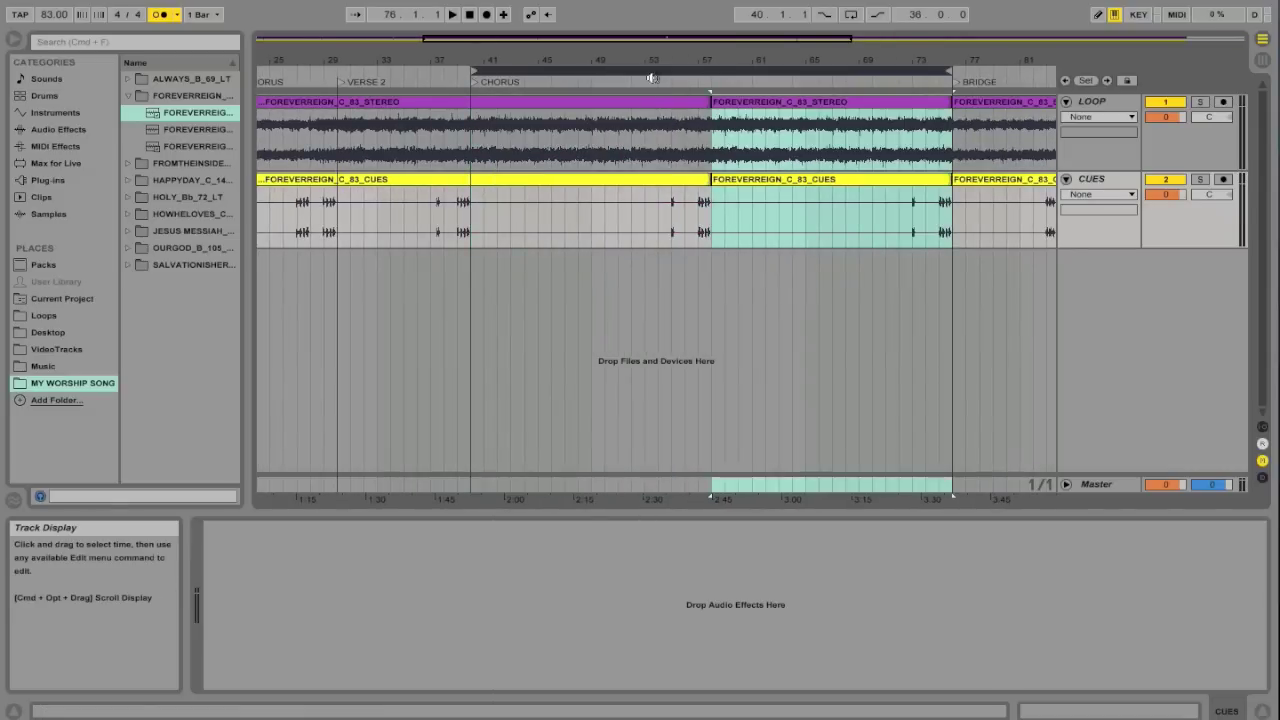
- Review the whole edited arrangement, including the join at the removed verse and the repeated chorus
key("minus")
left_click_drag(623, 60, 478, 58)
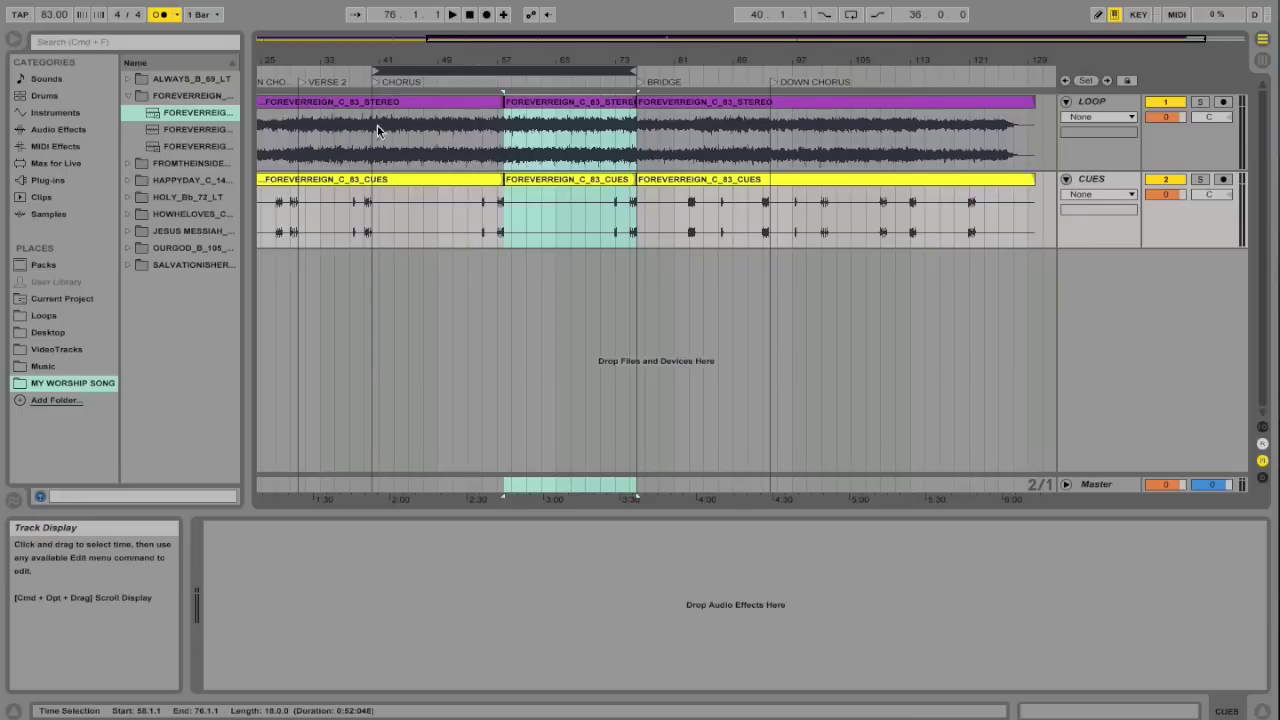
left_click(375, 203)
left_click_drag(520, 56, 519, 105)
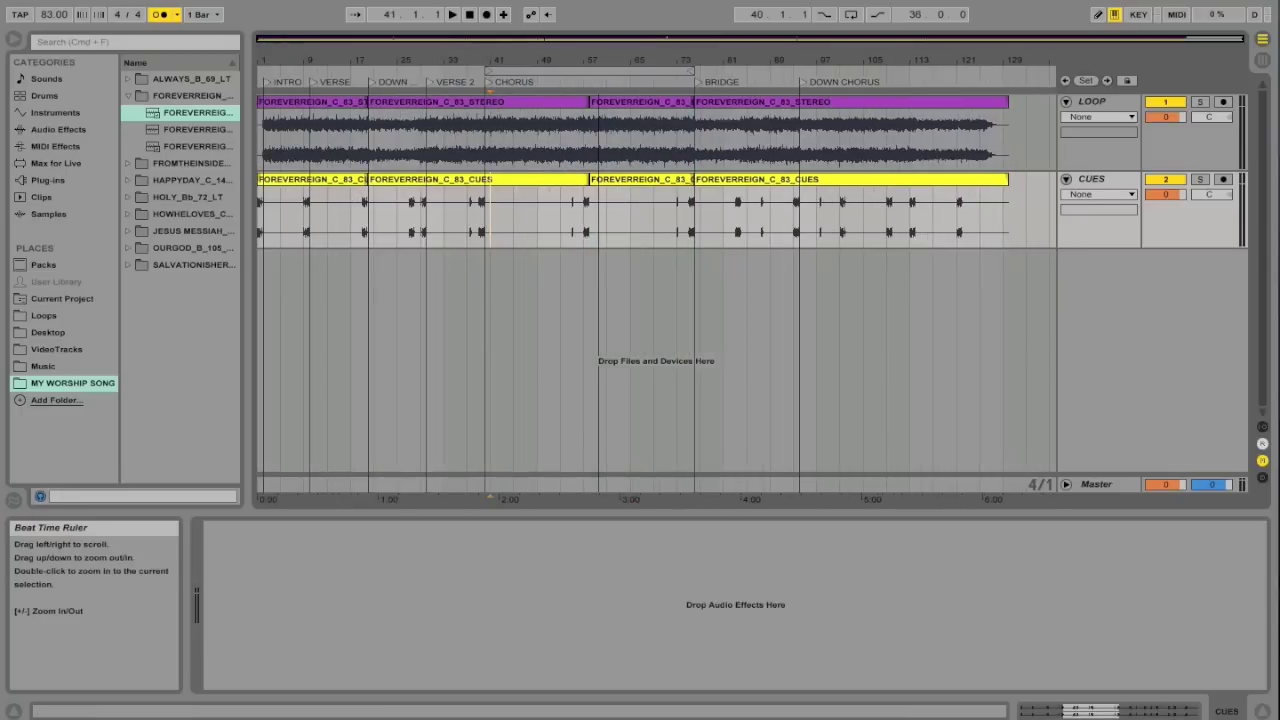
left_click_drag(371, 59, 490, 130)
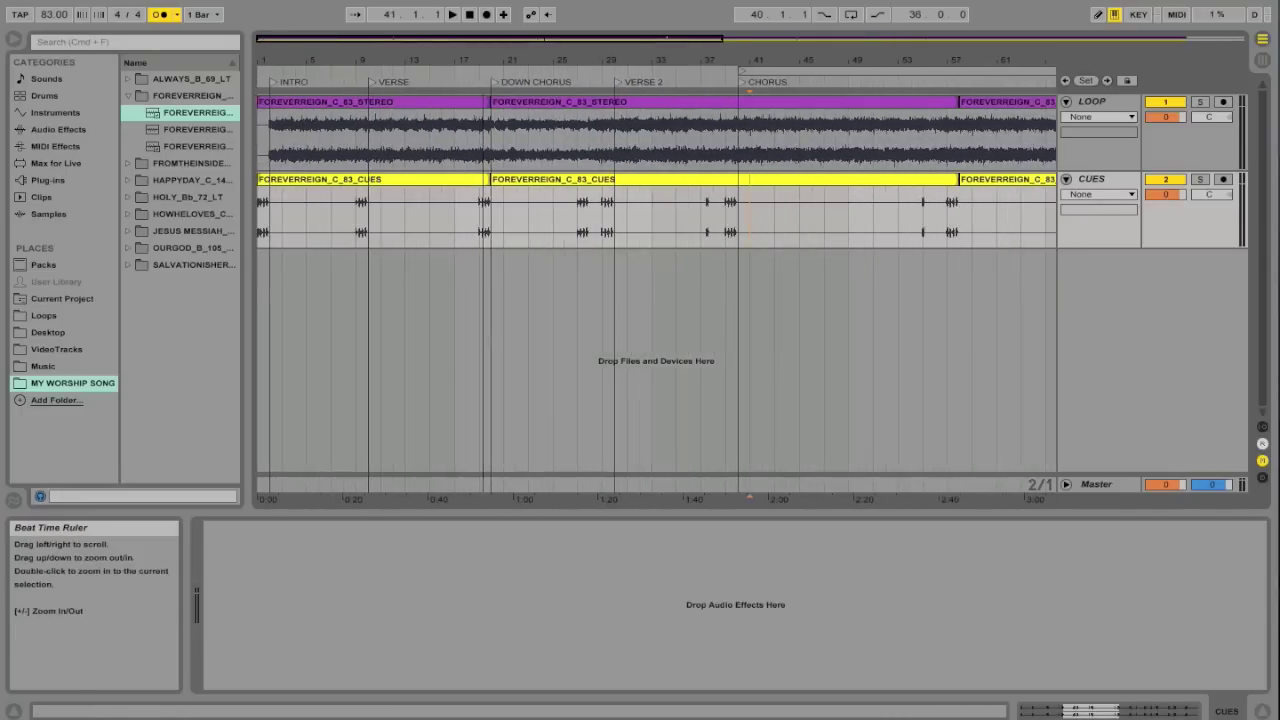
left_click_drag(806, 52, 464, 40)
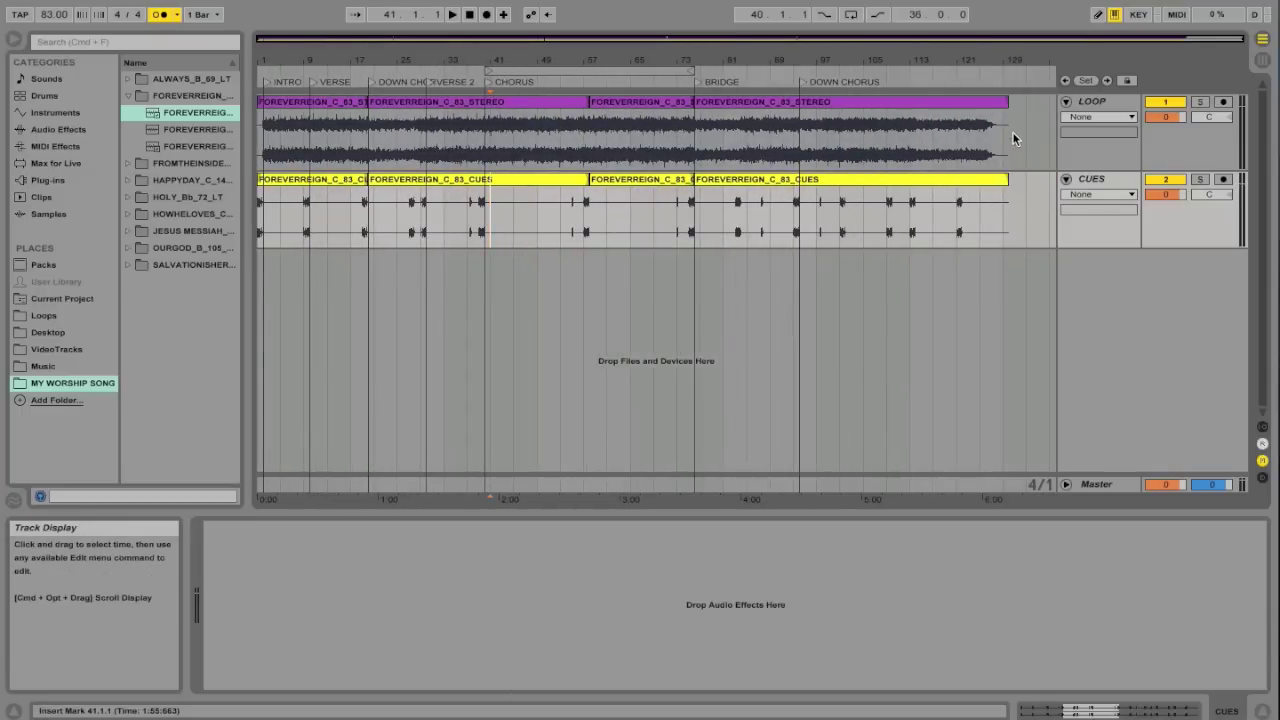
mouse_move(429, 58)
left_mouse_down()
mouse_move(429, 100)
mouse_move(429, 58)
left_mouse_up()
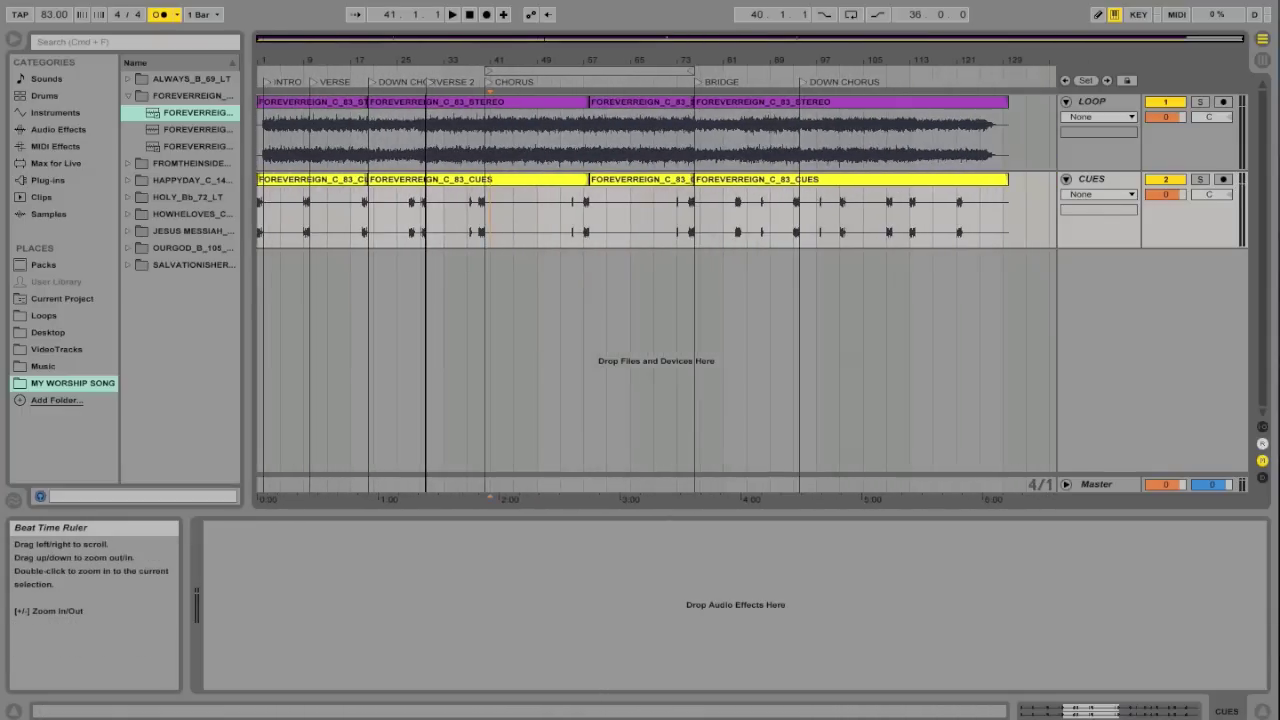
- Deactivate the CUES track and select the full length of the LOOP track from bar 1 to bar 133
left_click_drag(1015, 145, 3, 145)
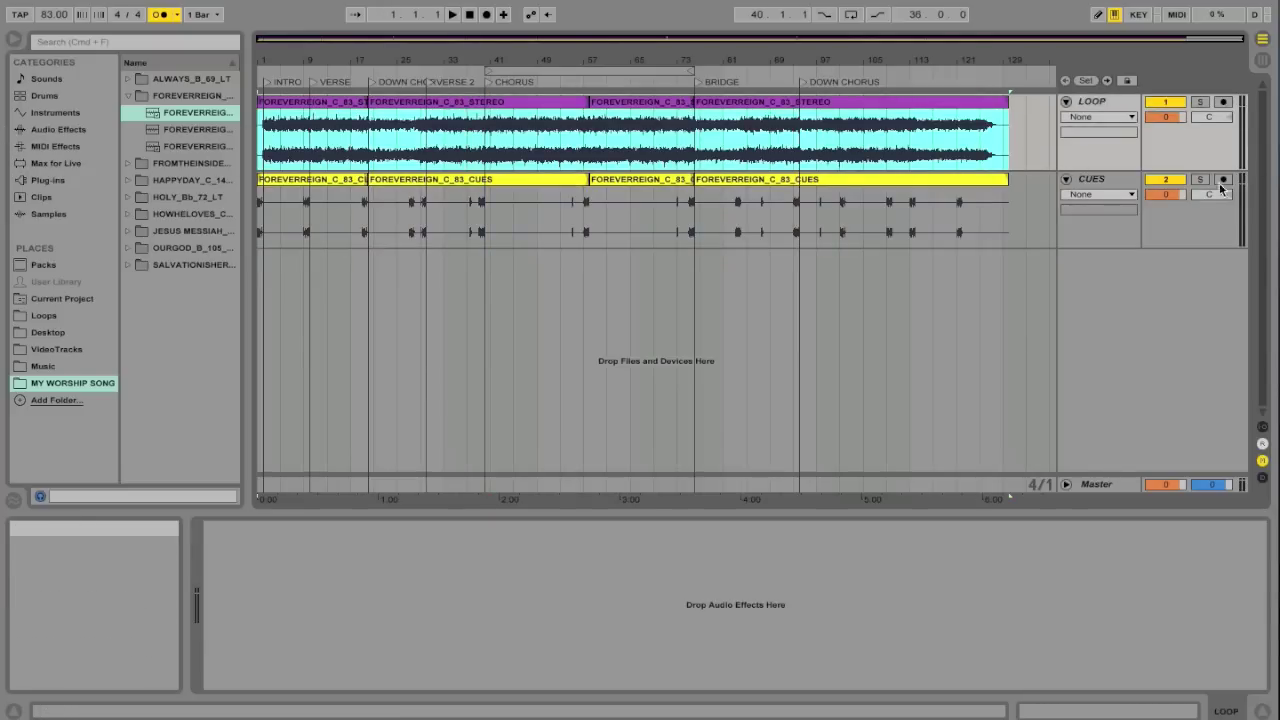
left_click(1165, 180)
left_click_drag(1034, 141, 269, 43)
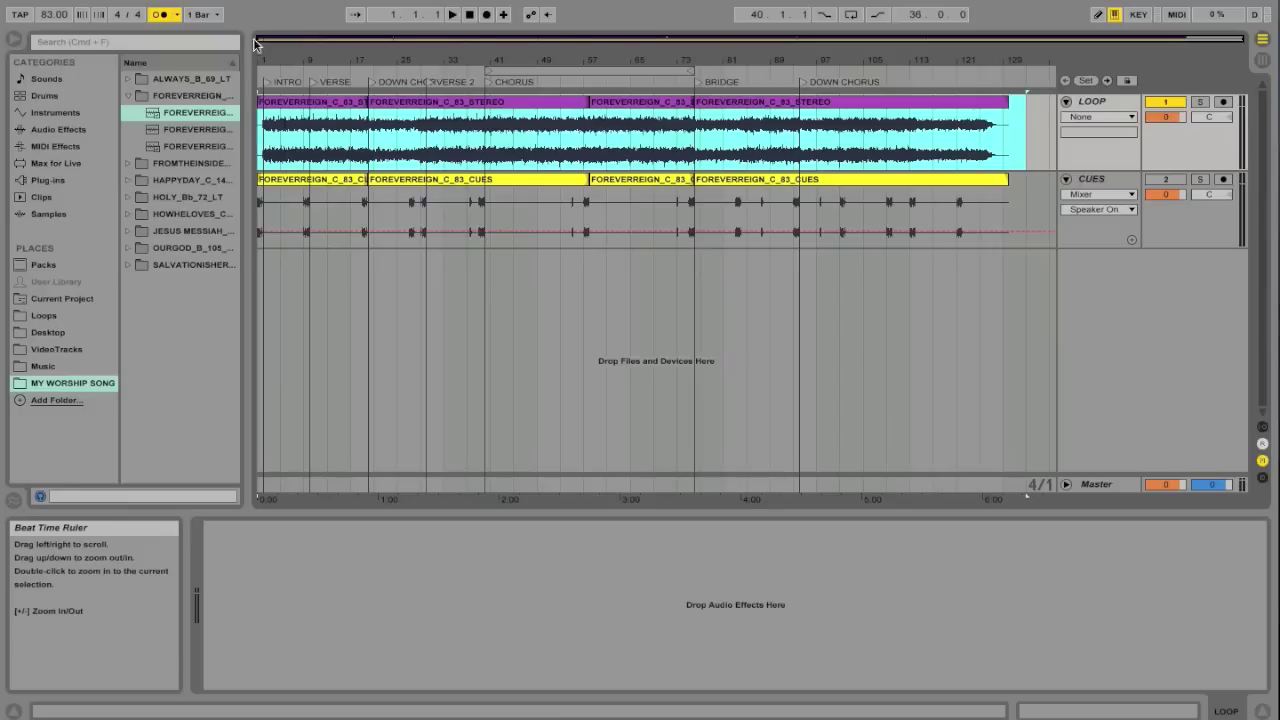
- Examine the Export Audio/Video settings for the selected range and close them without exporting
left_click(110, 0)
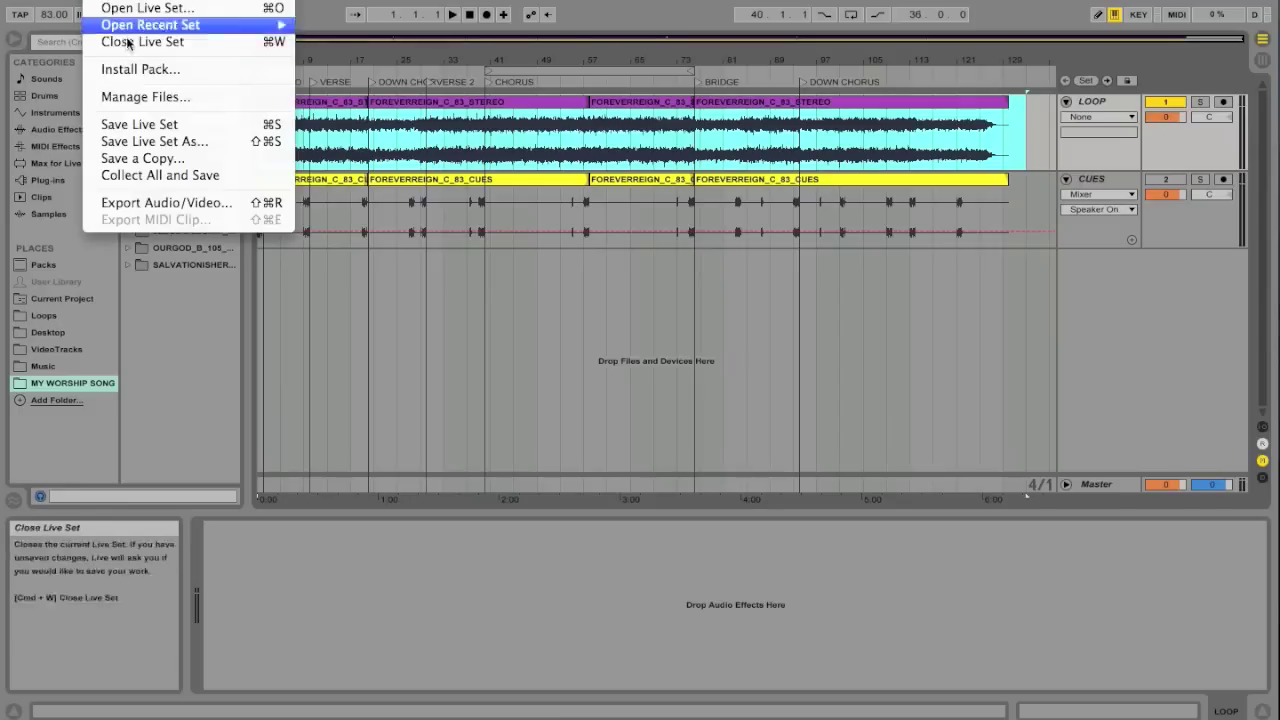
left_click(147, 206)
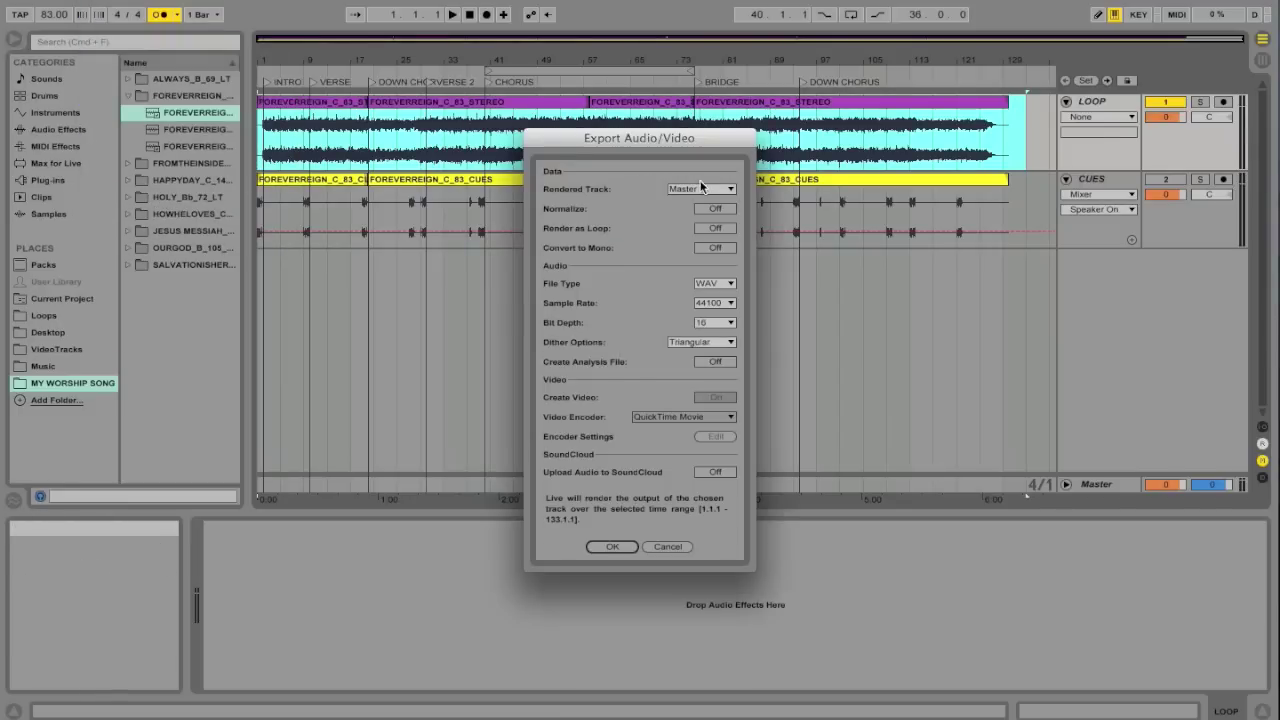
left_click(668, 547)
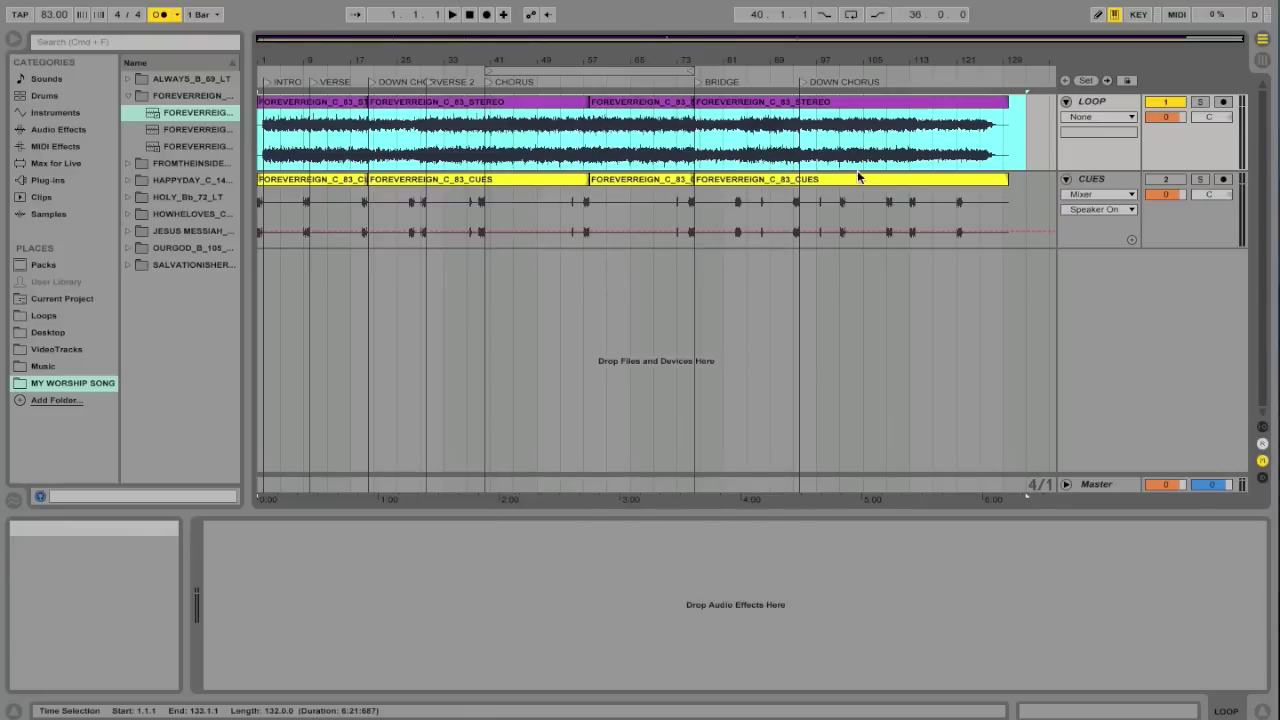
- Consolidate the LOOP track's clips from bar 1 to bar 133 into a single clip
left_click(1028, 137)
left_click_drag(1013, 114, 106, 114)
right_click(551, 123)
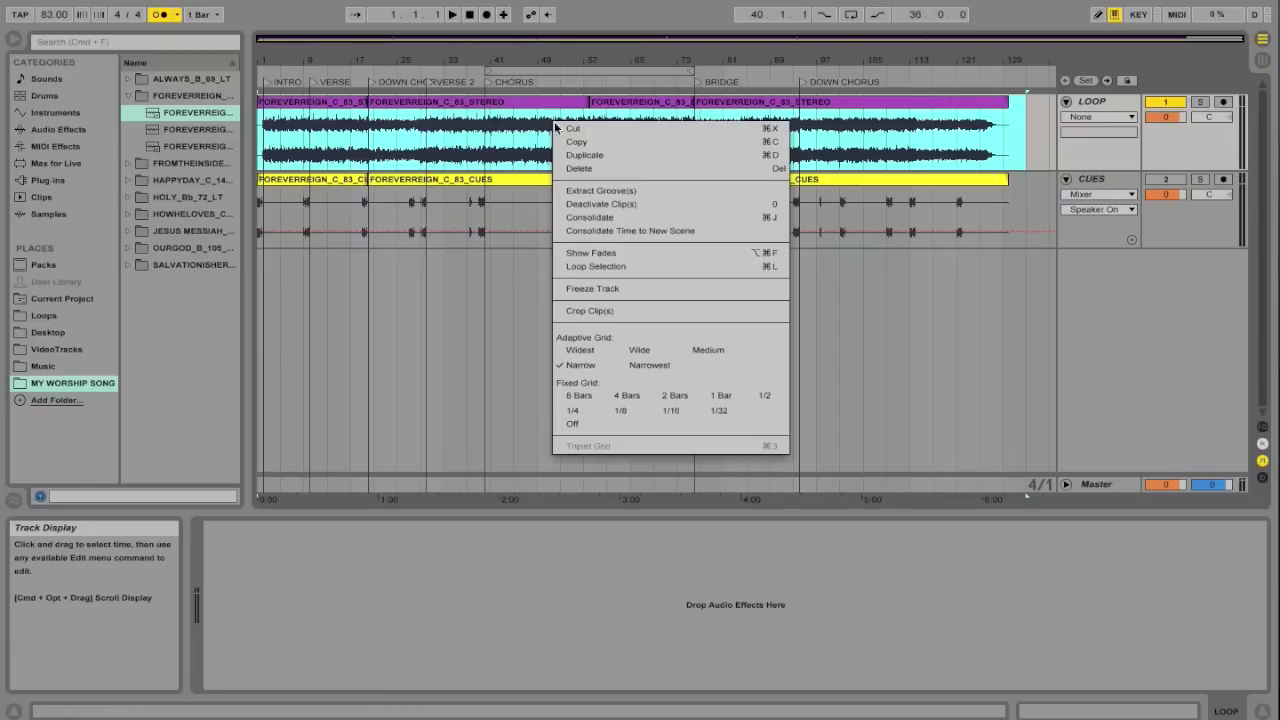
left_click(604, 216)
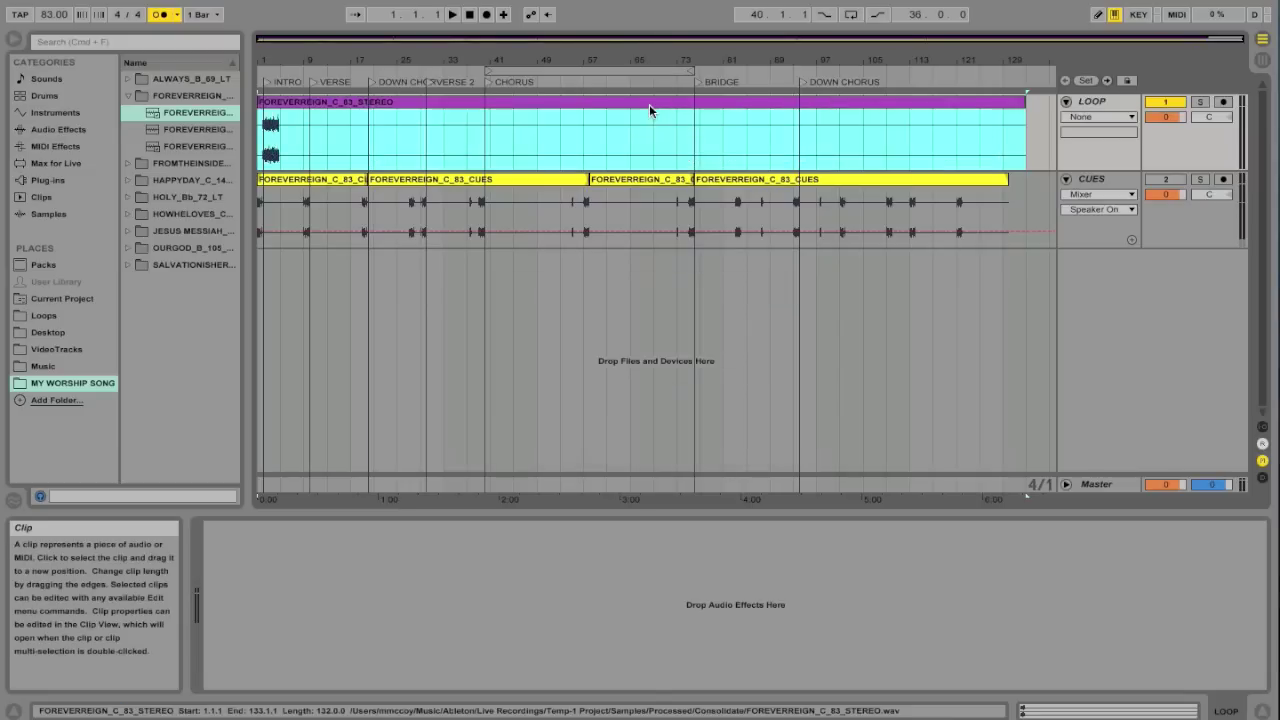
left_click(648, 236)
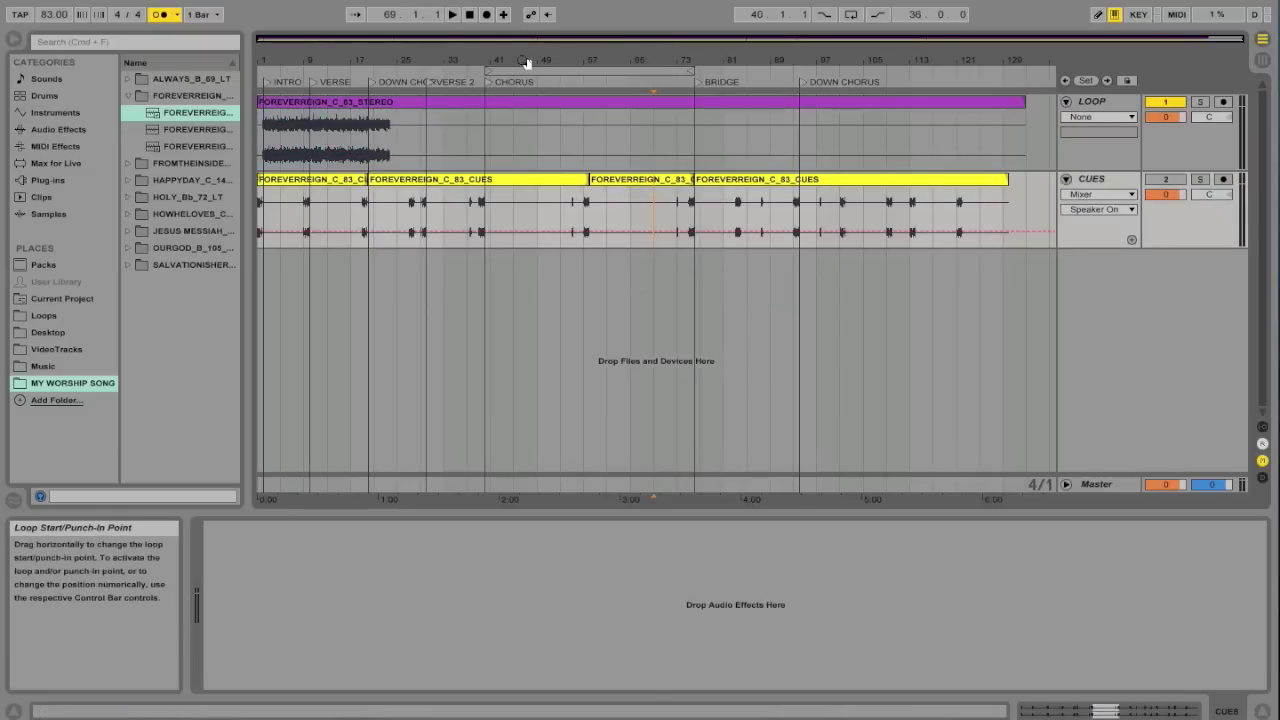
mouse_move(523, 61)
left_mouse_down()
mouse_move(523, 110)
mouse_move(523, 40)
left_mouse_up()
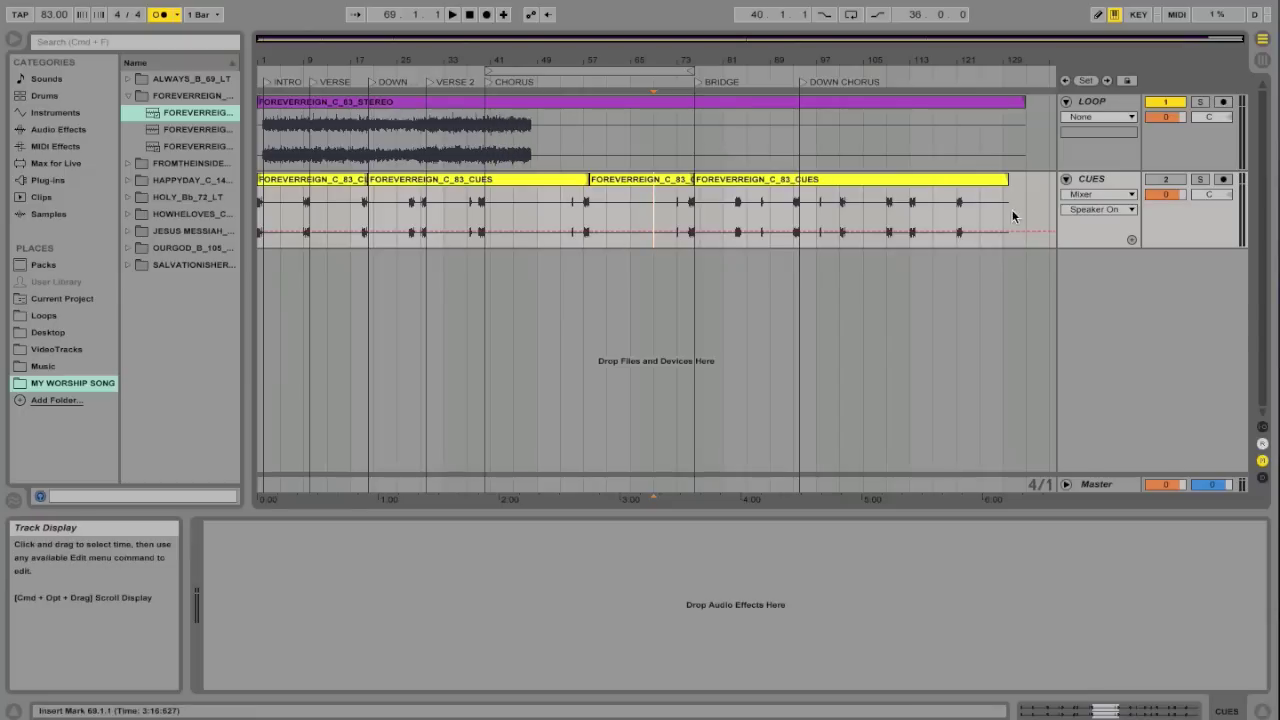
left_click_drag(1020, 214, 209, 211)
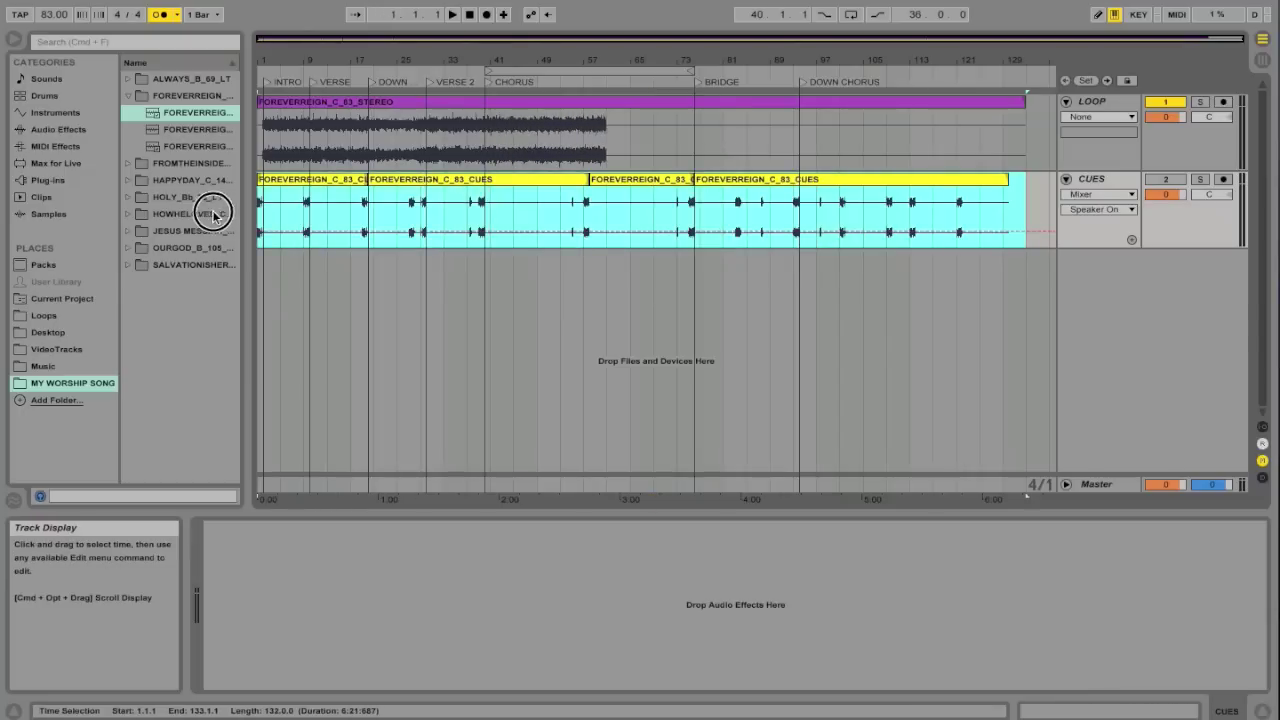
right_click(634, 207)
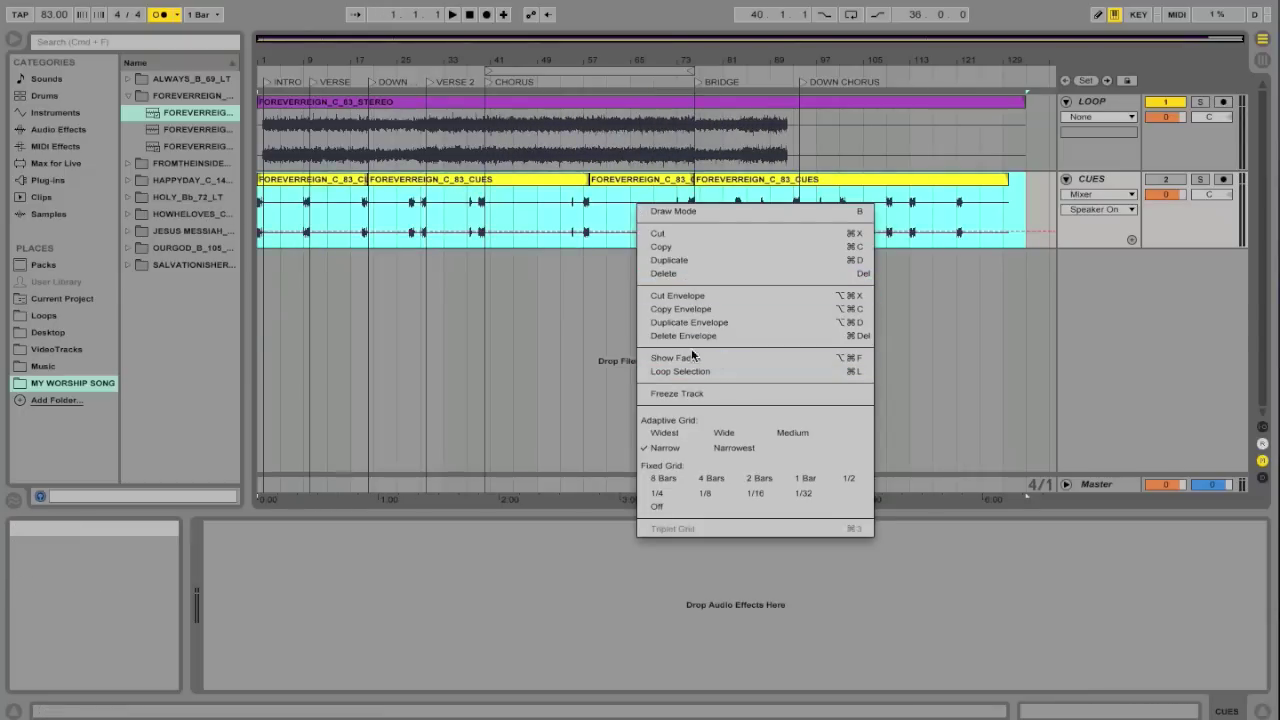
left_click(645, 335)
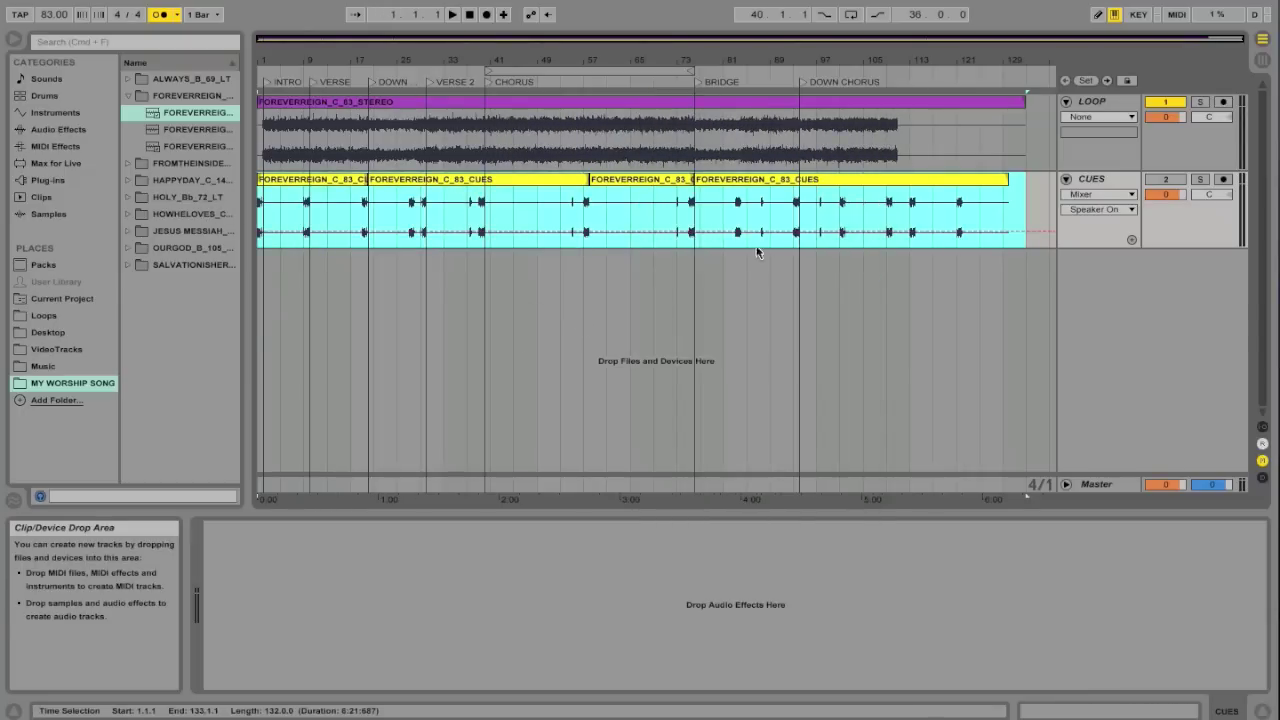
- Consolidate all the CUES track's clips, from bar 1 to bar 130, into a single clip
left_click(911, 194)
left_click(287, 179, "shift")
right_click(287, 179)
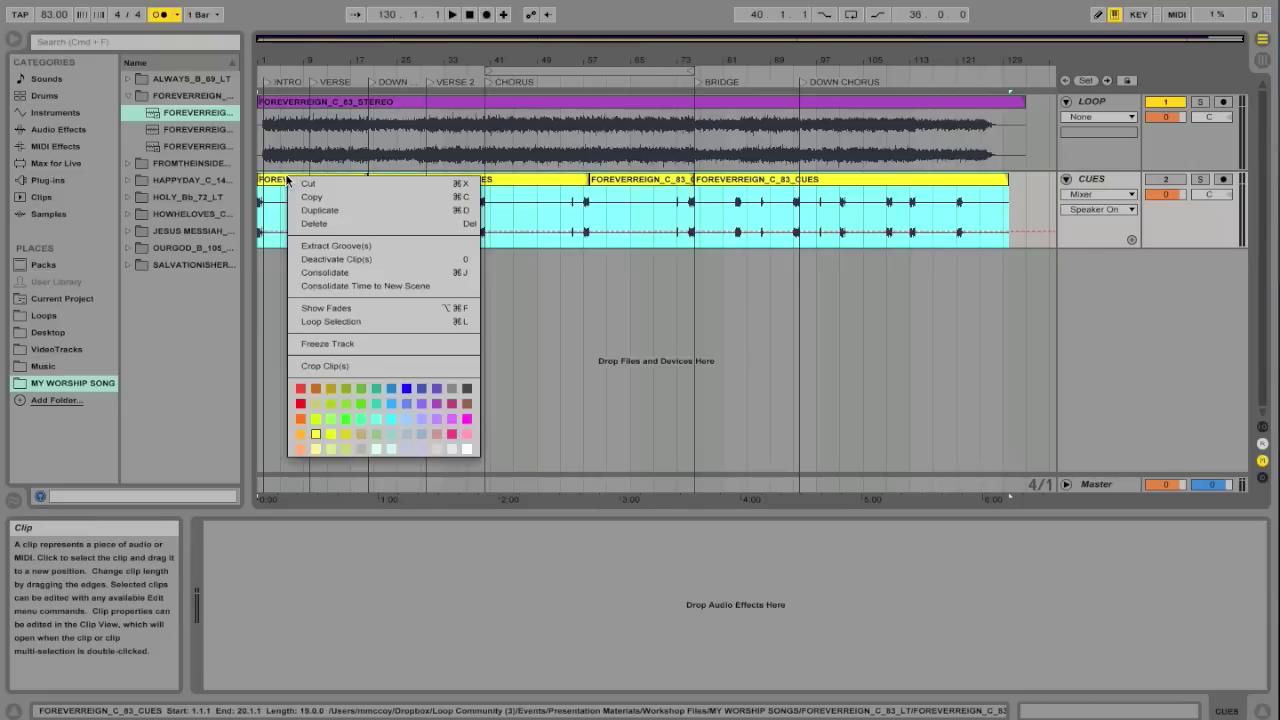
left_click(340, 272)
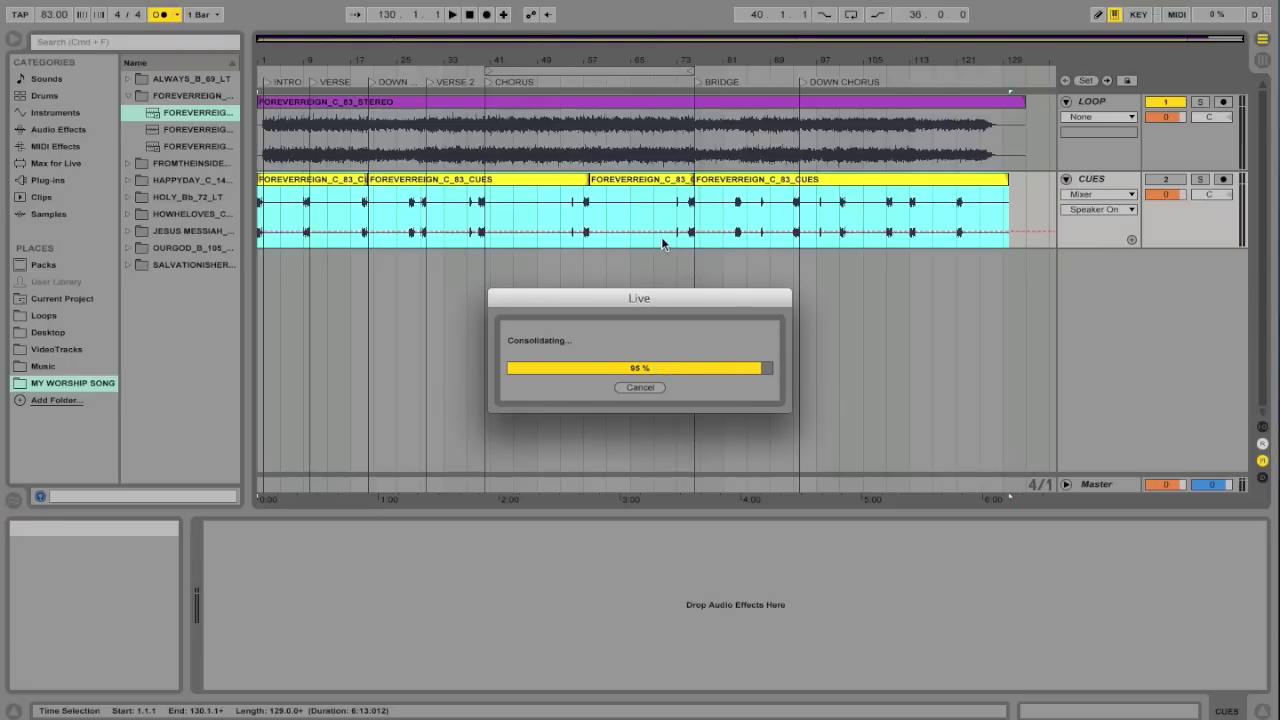
- Copy the consolidated LOOP and CUES clips together from the arrangement into scenes 1 and 2 of the Session View
left_click(636, 181)
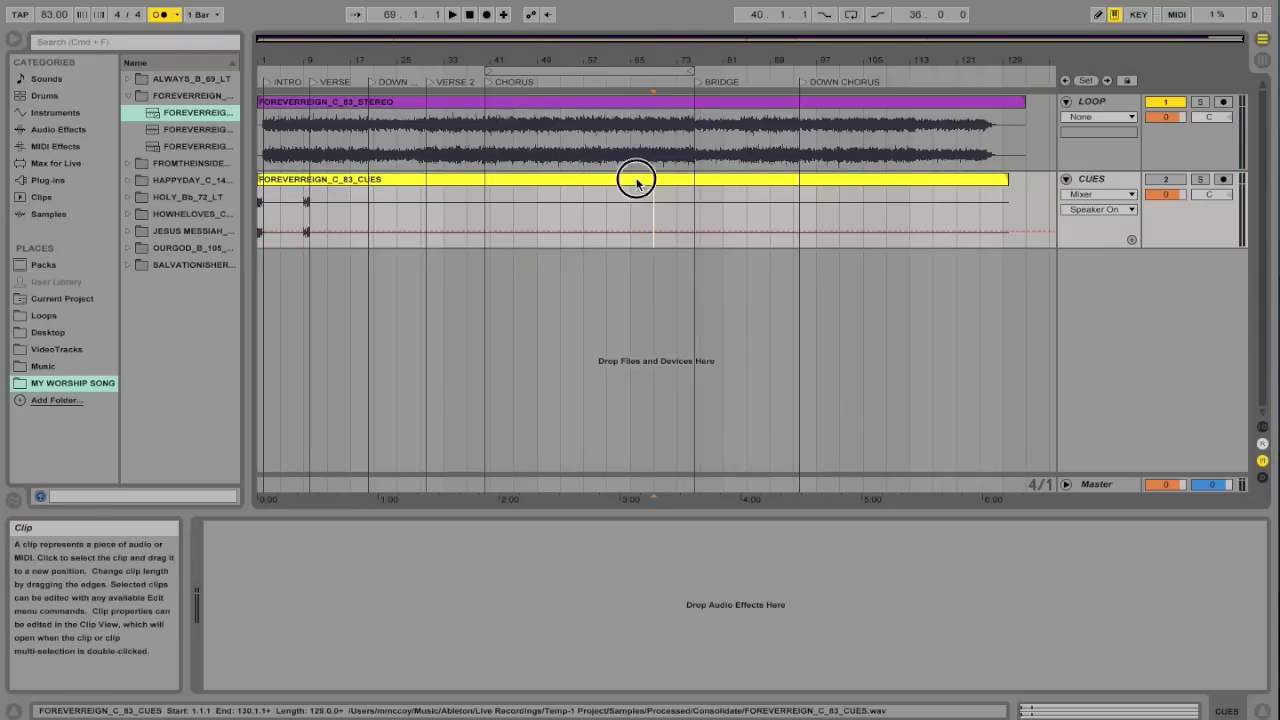
left_click(631, 106)
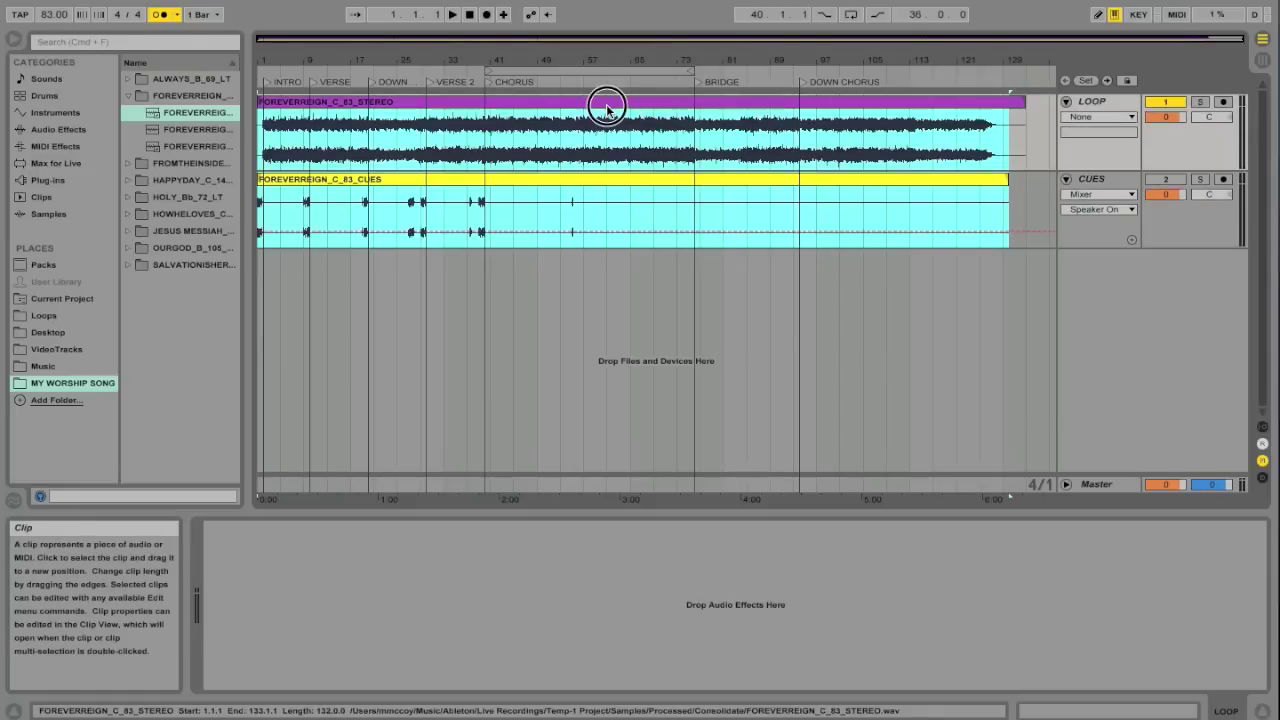
key("Tab")
left_click_drag(607, 108, 326, 82)
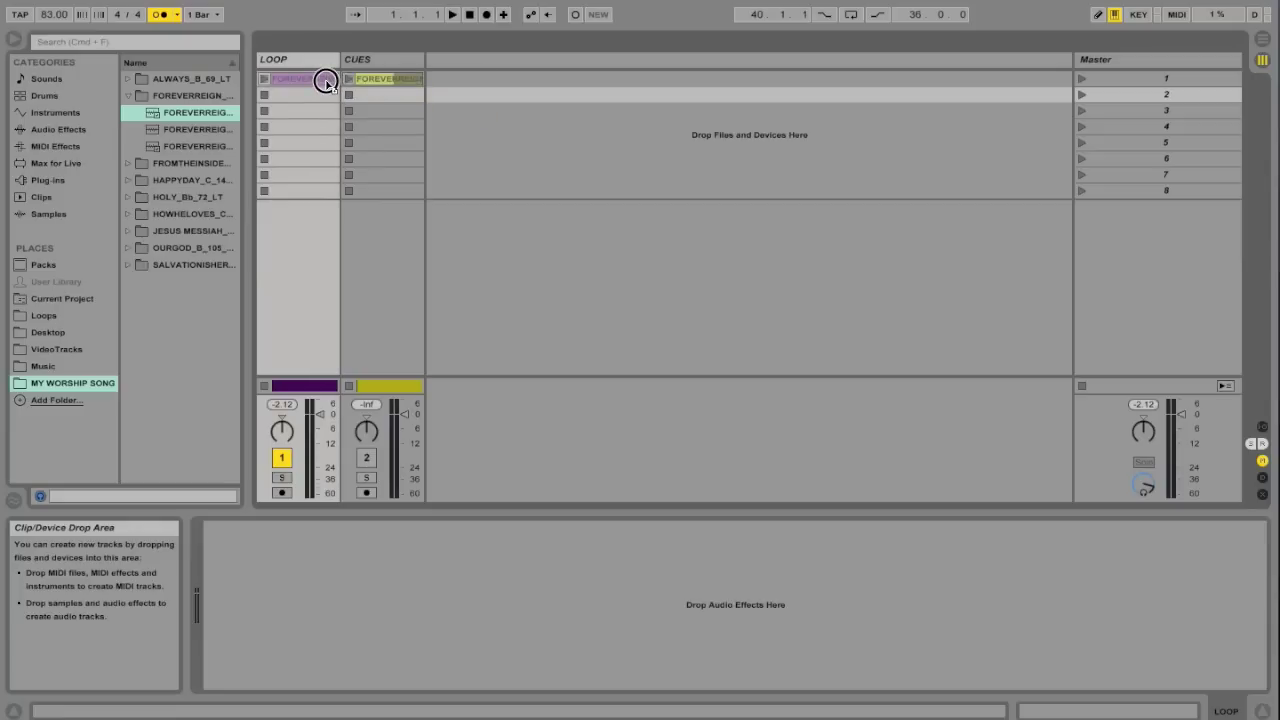
left_click_drag(326, 82, 326, 82)
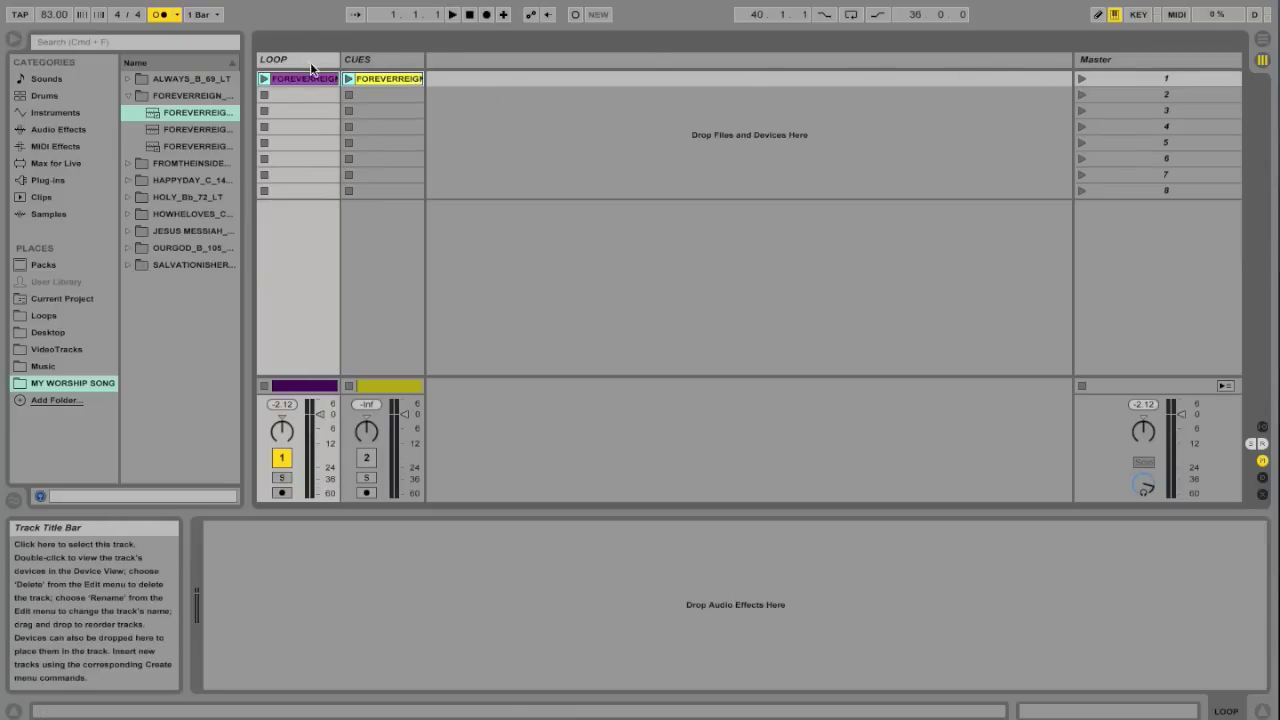
key("Tab")
left_click_drag(572, 106, 306, 101)
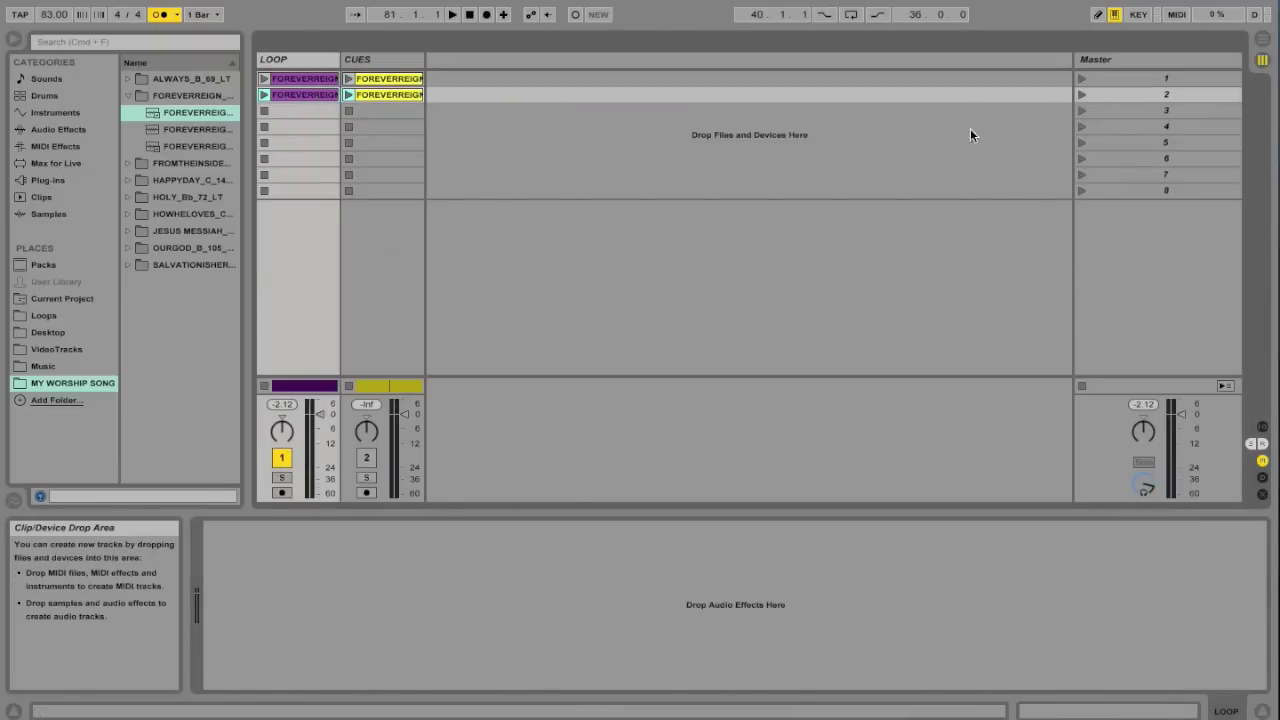
- Launch scene 2, reactivate the CUES track, and return to the Arrangement View with playback stopped
left_click(1082, 94)
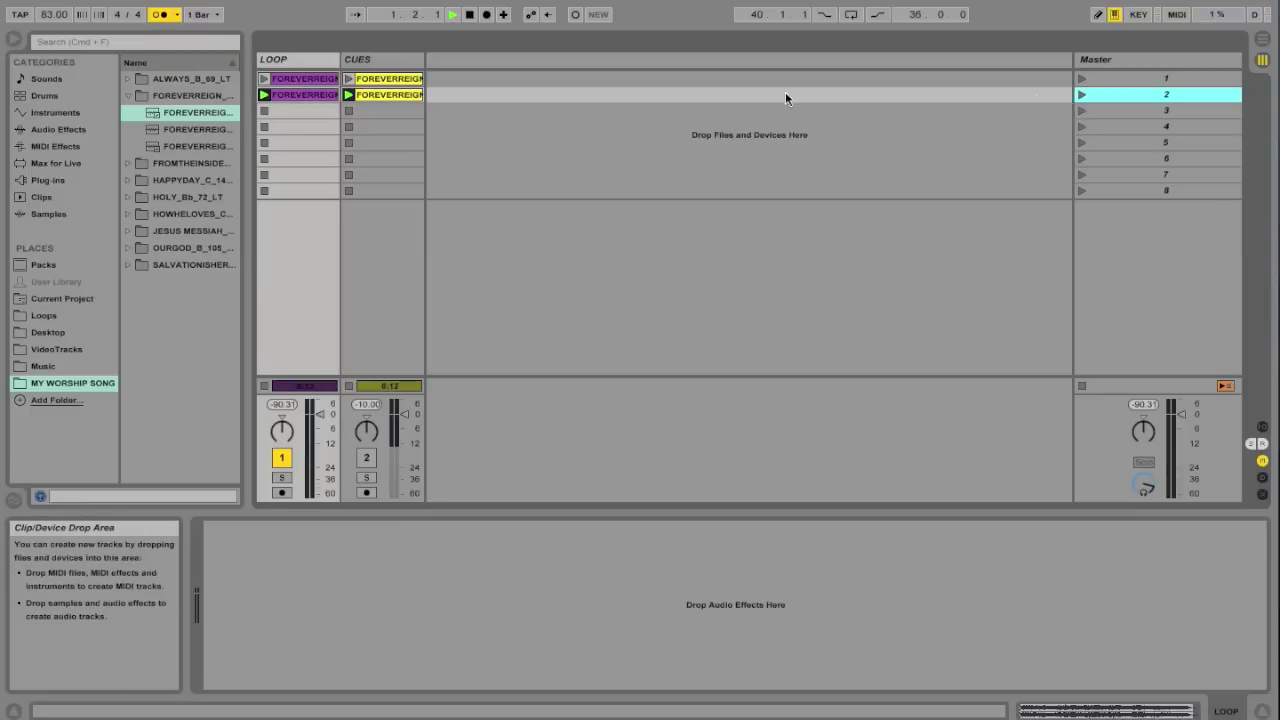
left_click(366, 457)
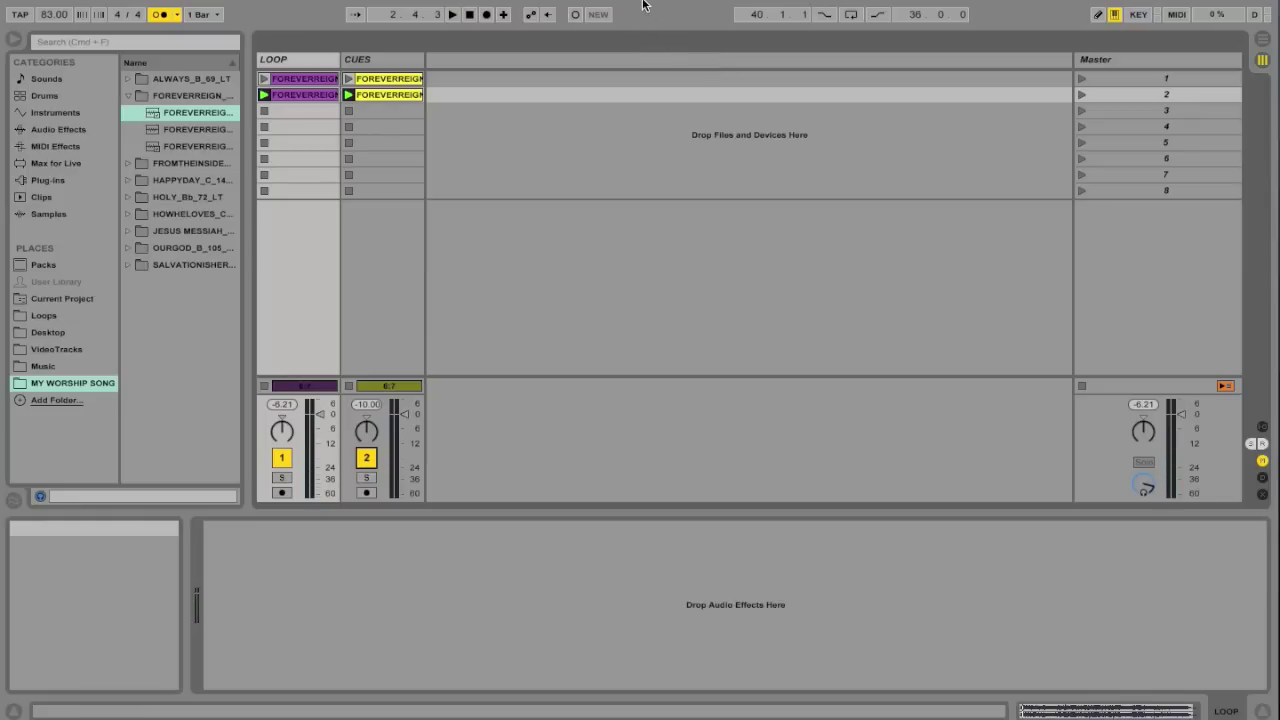
left_click(1264, 38)
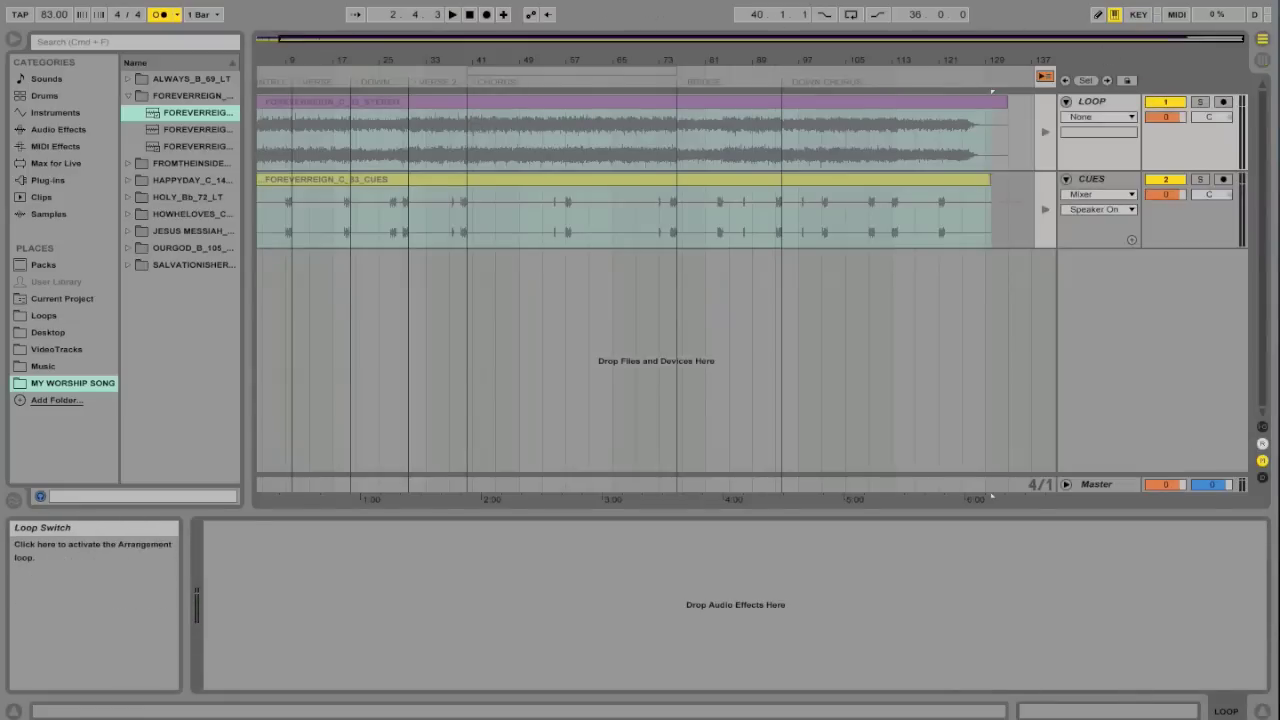